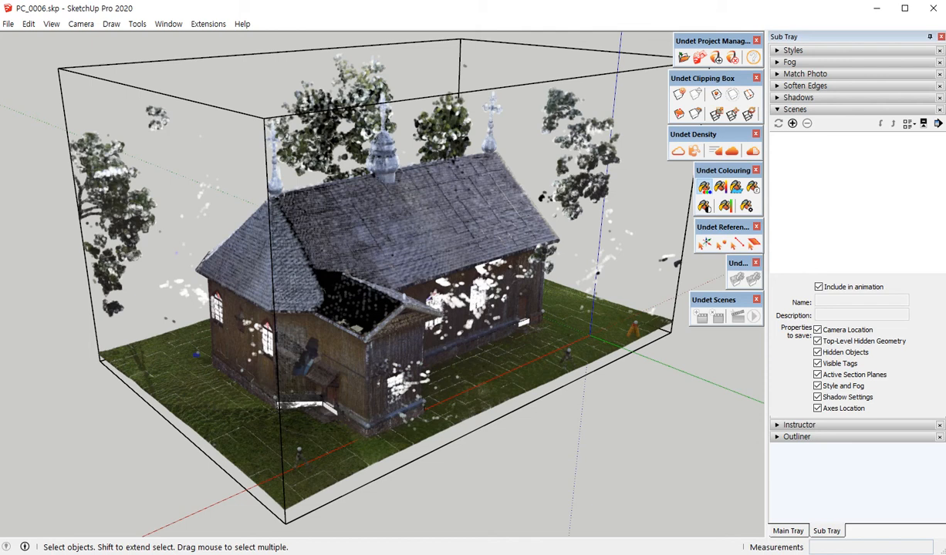
Examine the stone base and the entrance corner of the church point cloud from close up and from a distance
middle_drag(370, 327, 327, 370)
scroll(314, 340, up, 3)
scroll(327, 342, up, 8)
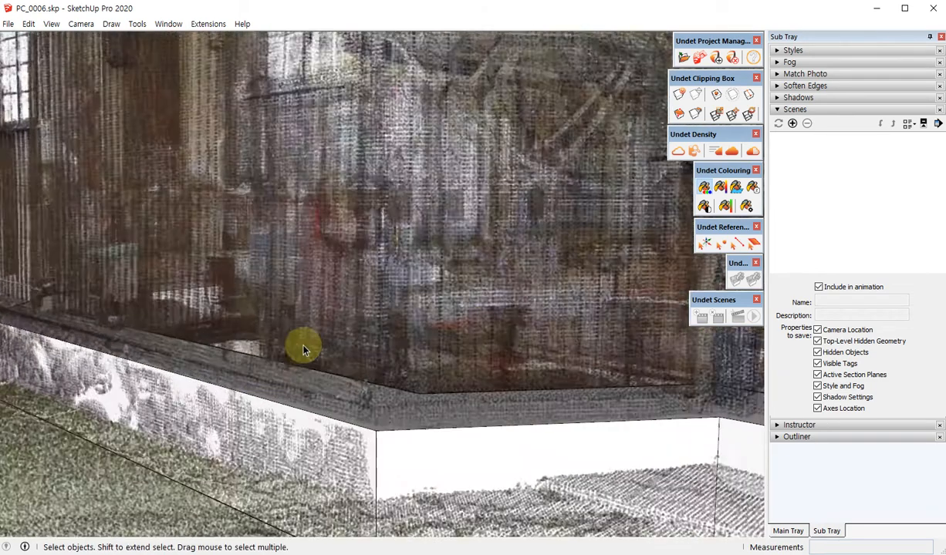
scroll(332, 345, down, 4)
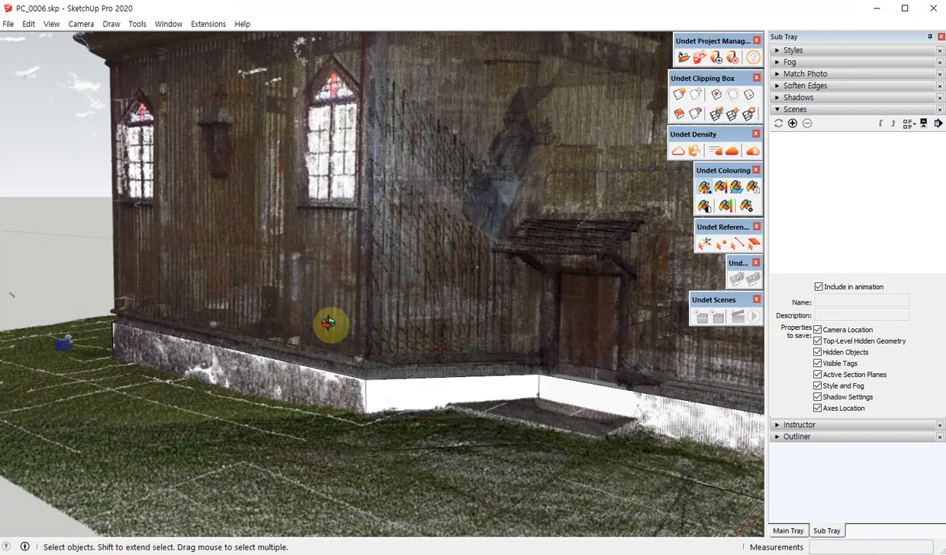
middle_drag(332, 324, 381, 332)
scroll(249, 309, down, 6)
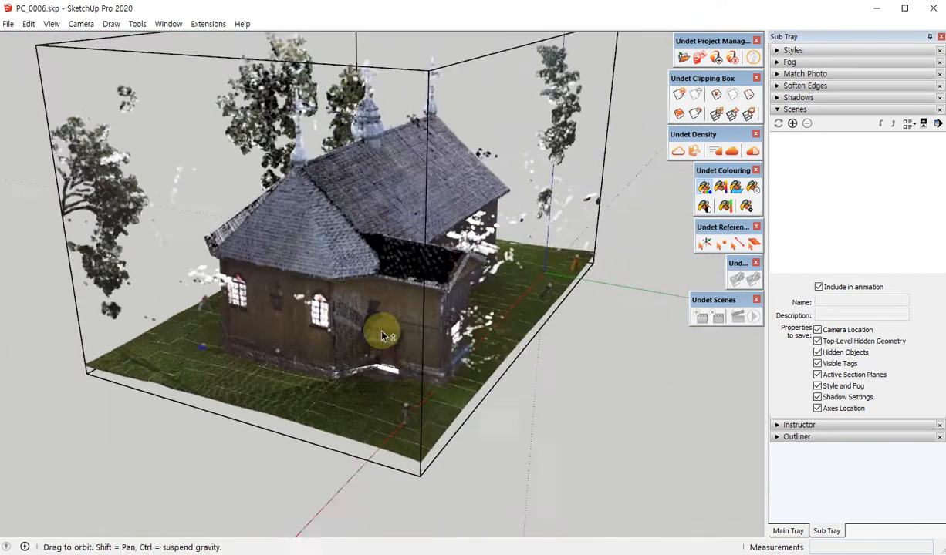
scroll(373, 338, up, 8)
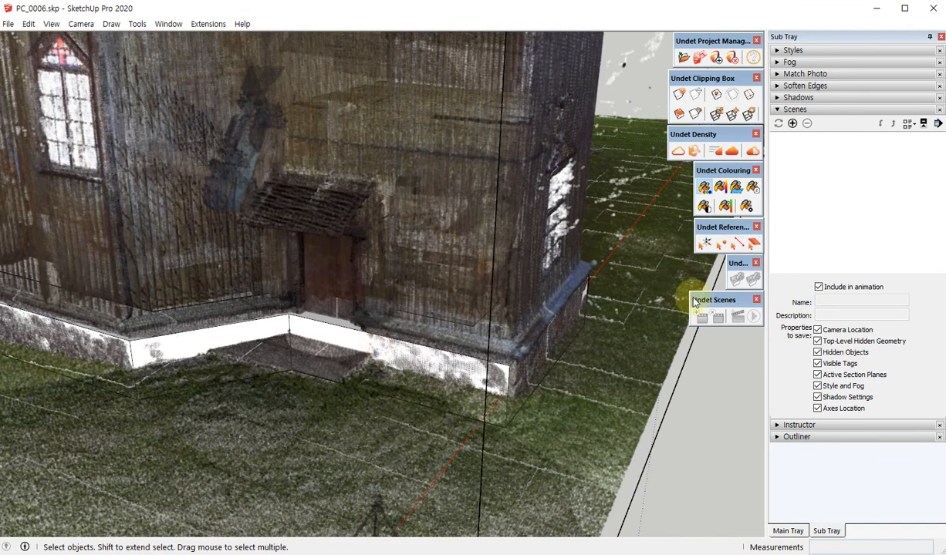
click(722, 244)
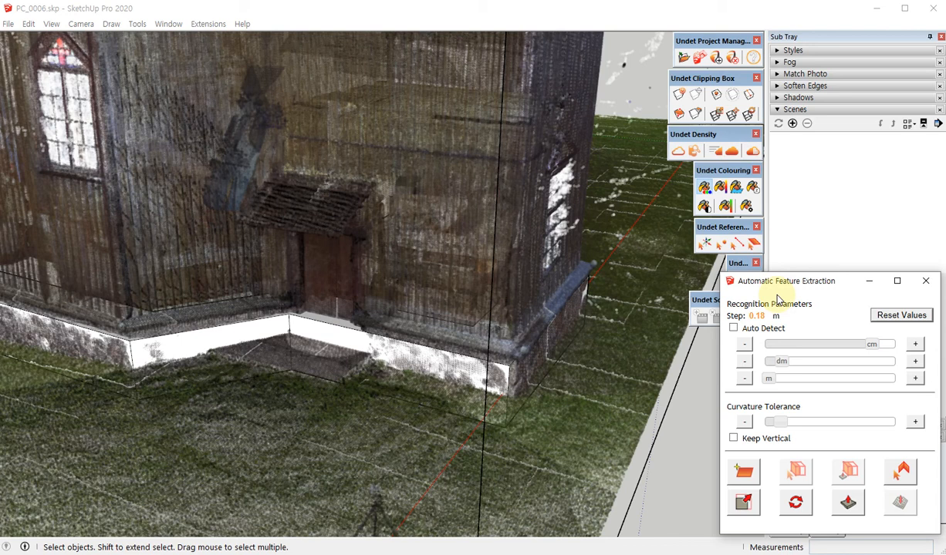
click(926, 281)
click(878, 9)
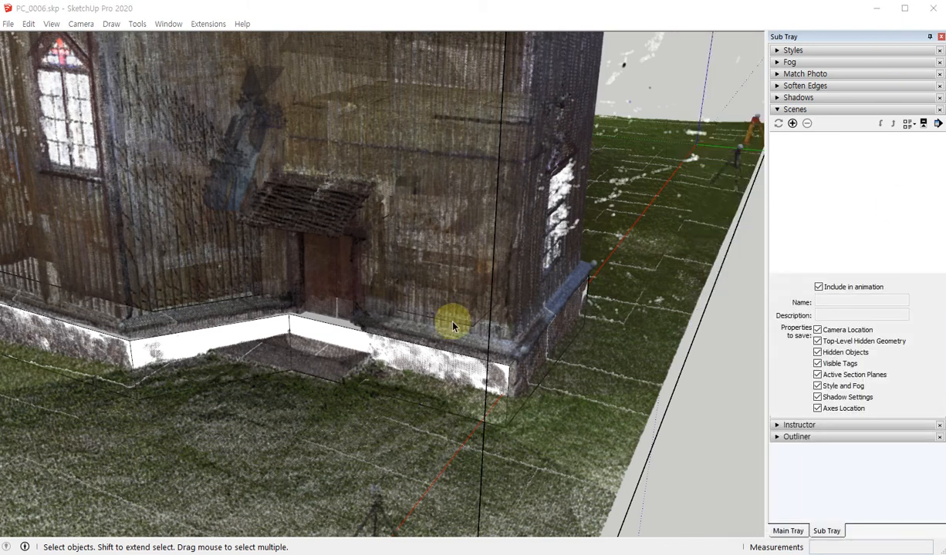
Show the list of tags, make Untagged the current tag and hide the ston tag
middle_drag(453, 327, 549, 196)
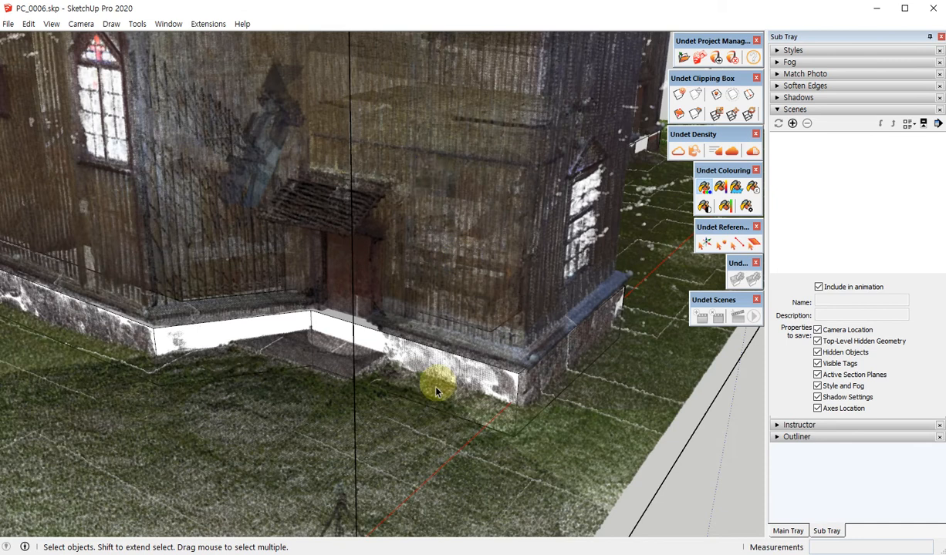
middle_drag(435, 392, 388, 174)
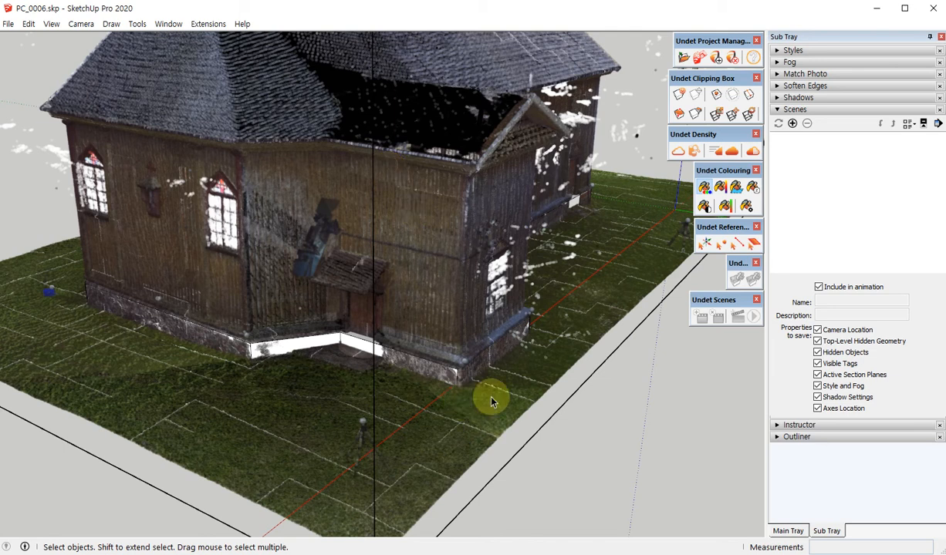
click(780, 532)
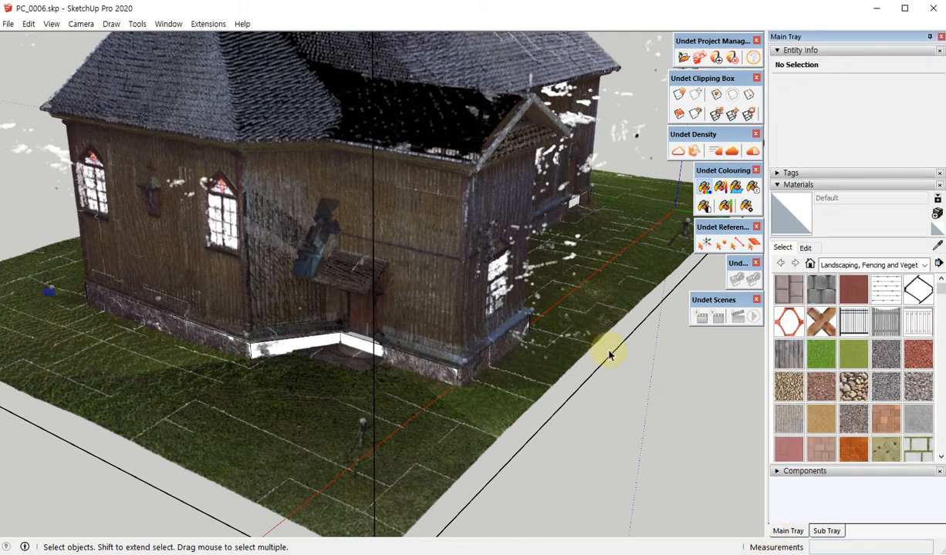
click(800, 185)
click(801, 174)
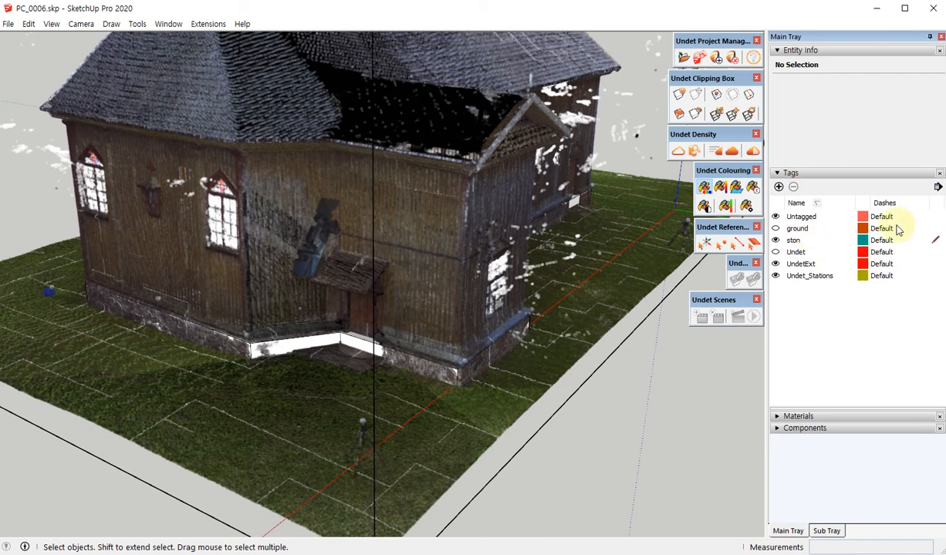
click(935, 217)
click(776, 240)
Add a new tag named wall and make it the current tag
click(779, 187)
text(w)
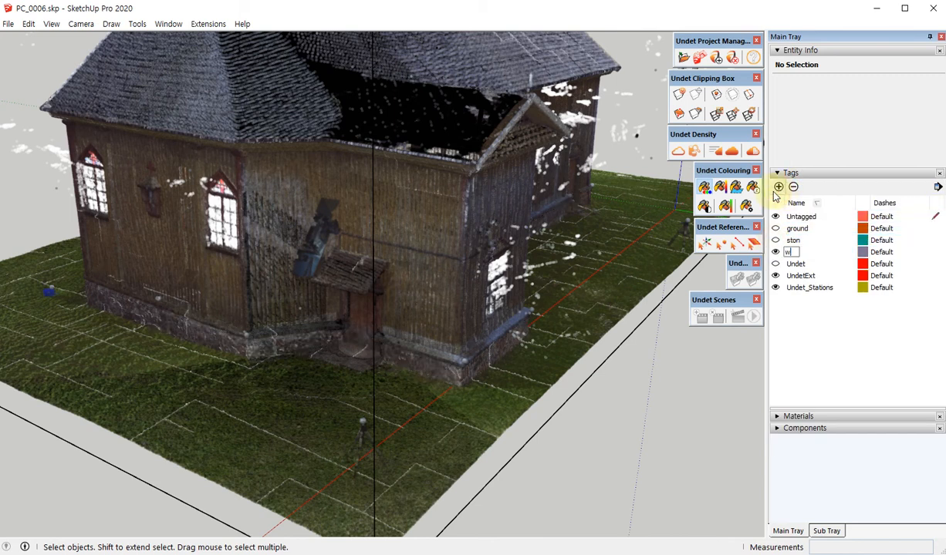
text(all)
key(Return)
click(933, 288)
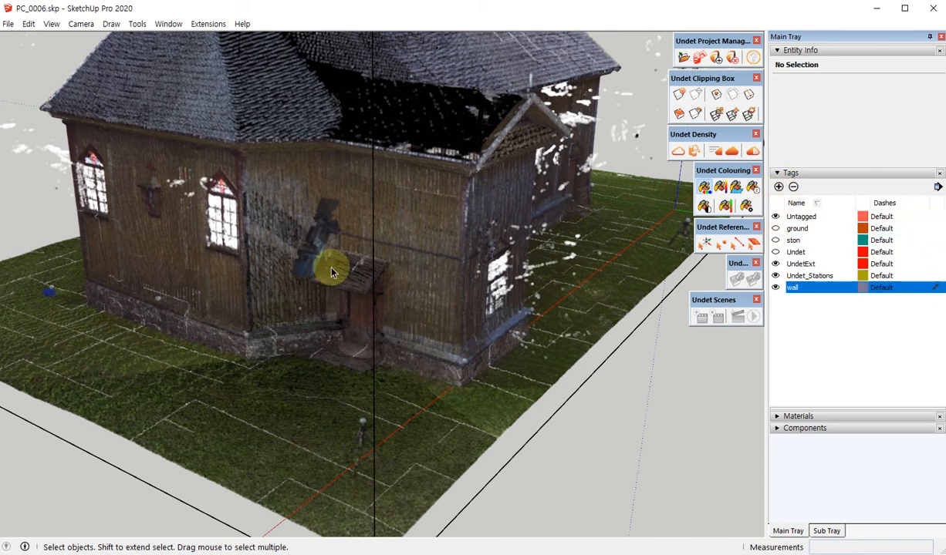
Examine the church's outer walls on the porch side, the long side and the gabled entrance front
scroll(491, 333, down, 3)
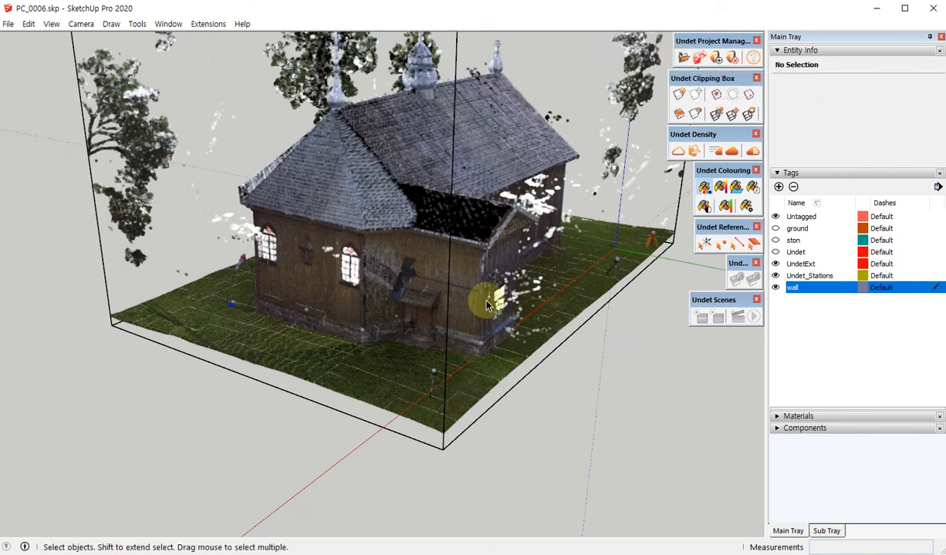
middle_drag(412, 273, 290, 226)
scroll(324, 239, up, 10)
scroll(289, 226, down, 6)
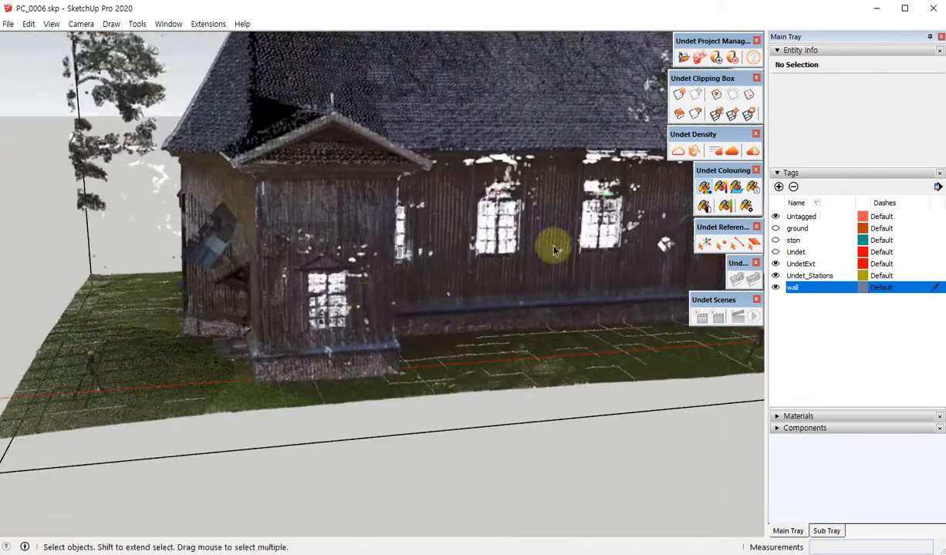
middle_drag(553, 245, 122, 234)
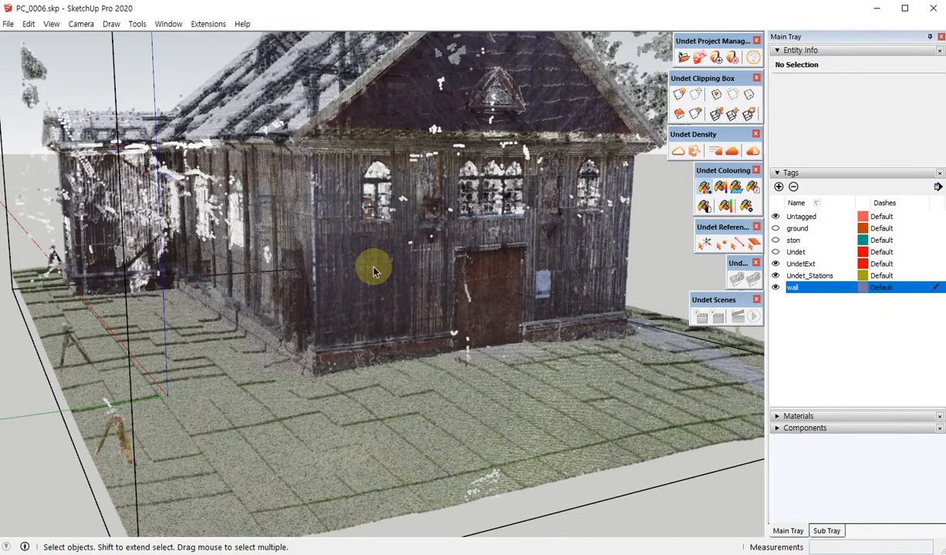
scroll(338, 270, up, 6)
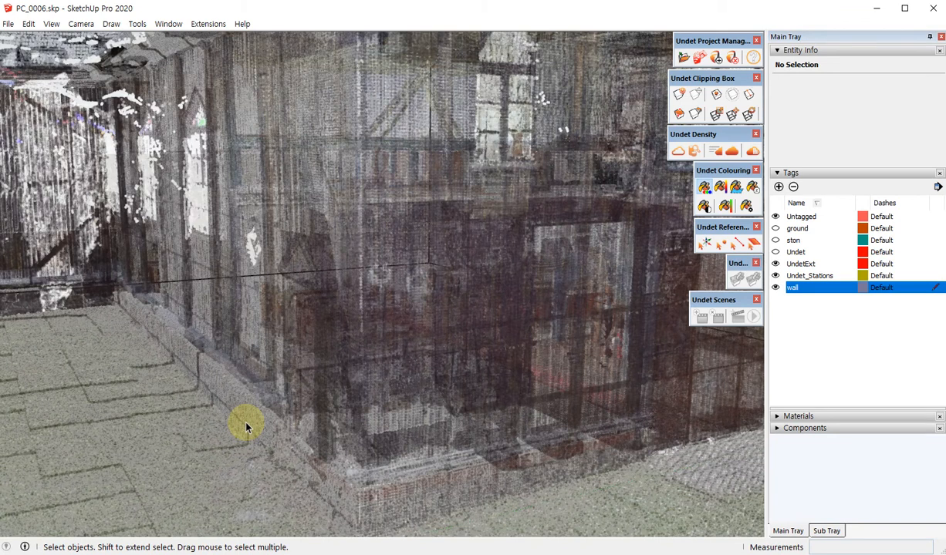
scroll(459, 332, down, 10)
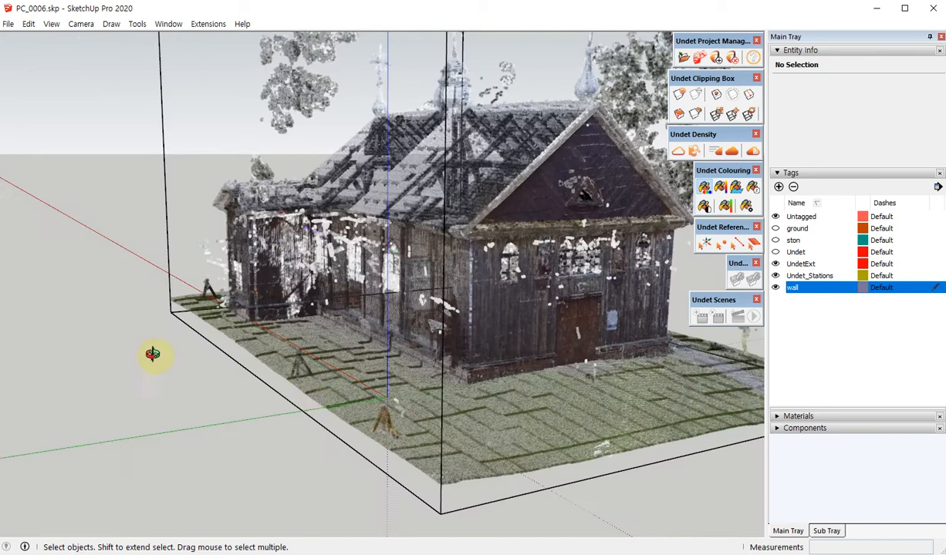
middle_drag(152, 354, 334, 290)
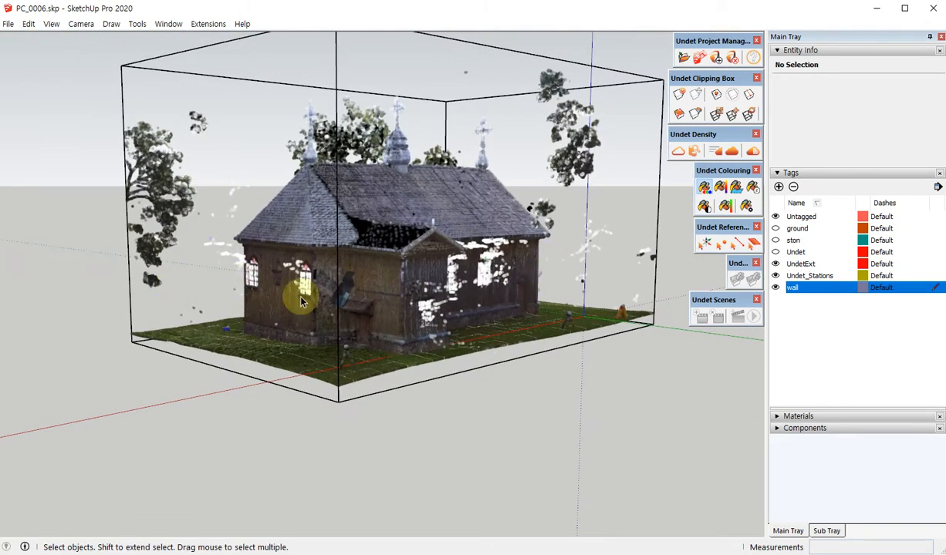
middle_drag(443, 332, 490, 291)
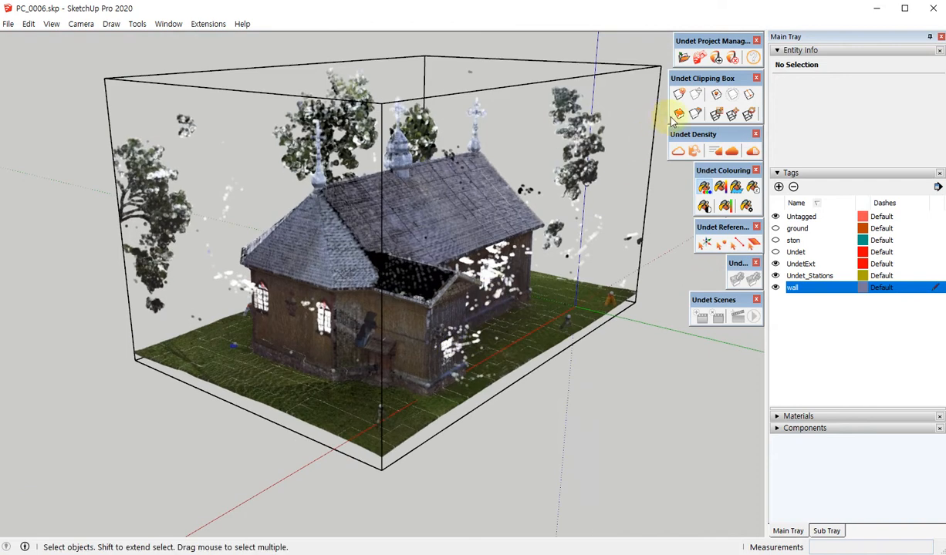
Move the flat clipping box up from the ground to the window level of the walls and clip the point cloud to it
click(717, 114)
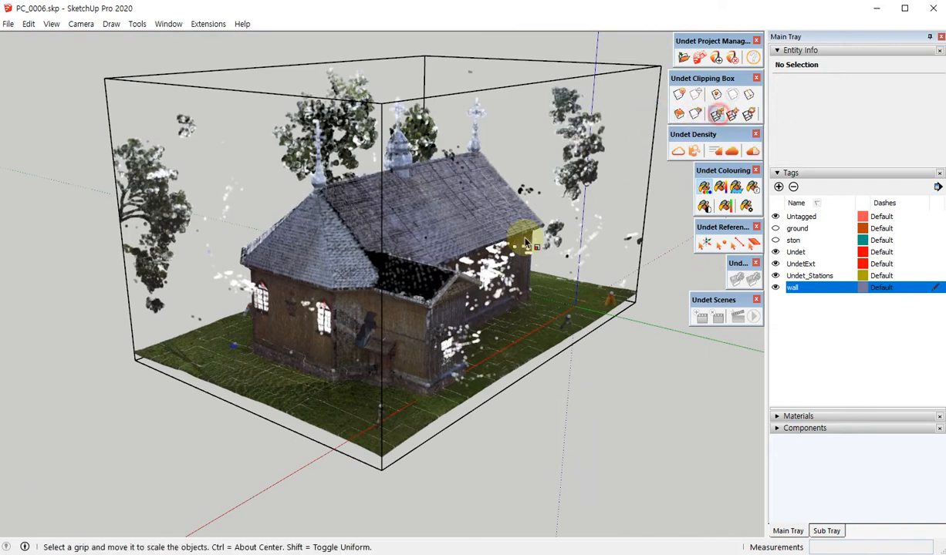
middle_drag(525, 243, 395, 352)
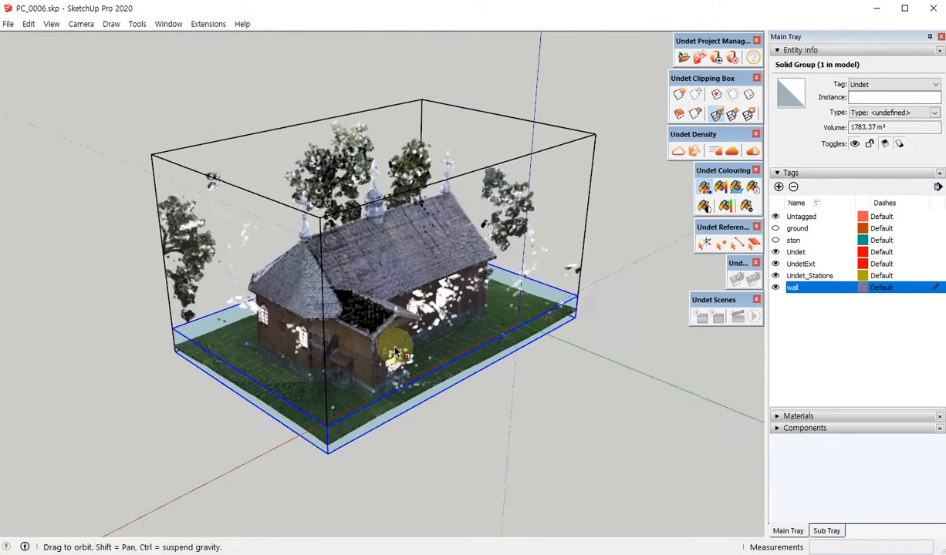
scroll(395, 352, up, 3)
middle_drag(570, 260, 608, 243)
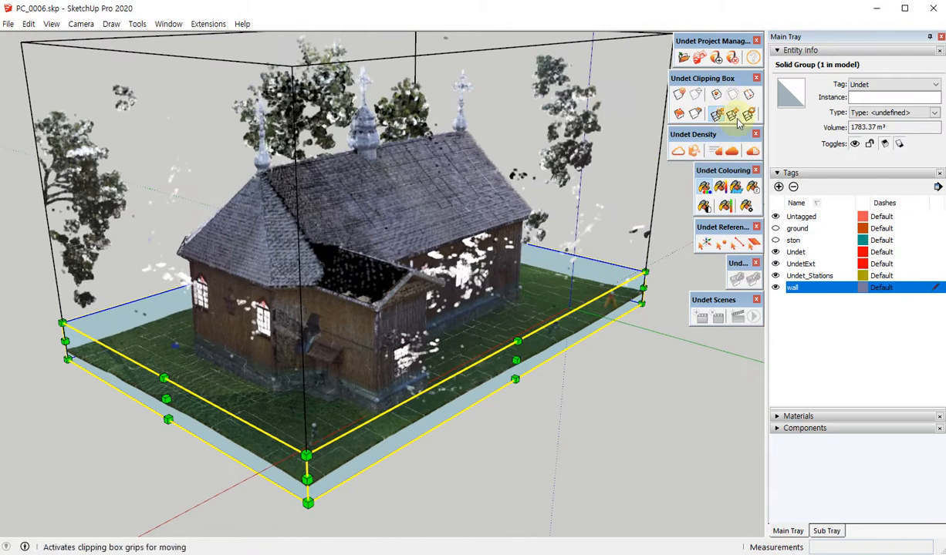
click(733, 115)
middle_drag(462, 308, 533, 321)
click(533, 318)
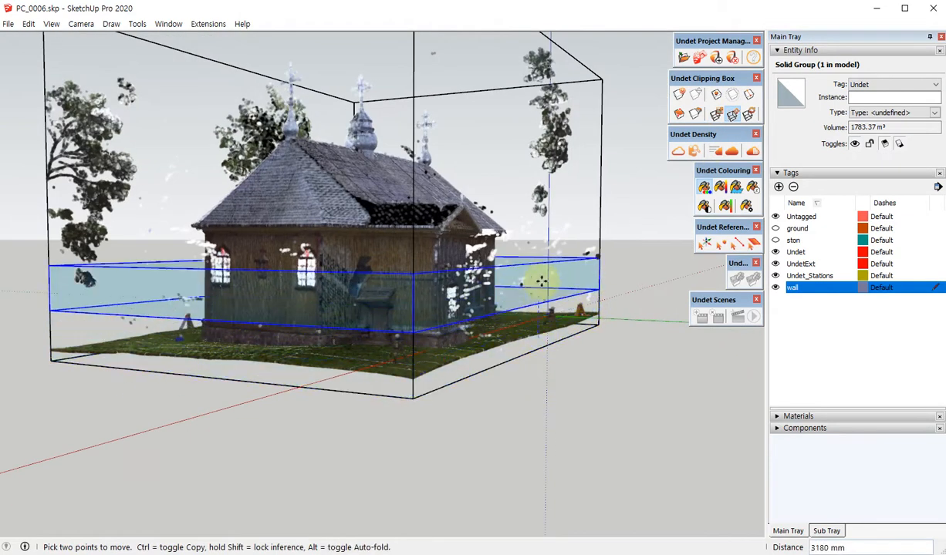
click(540, 281)
click(679, 94)
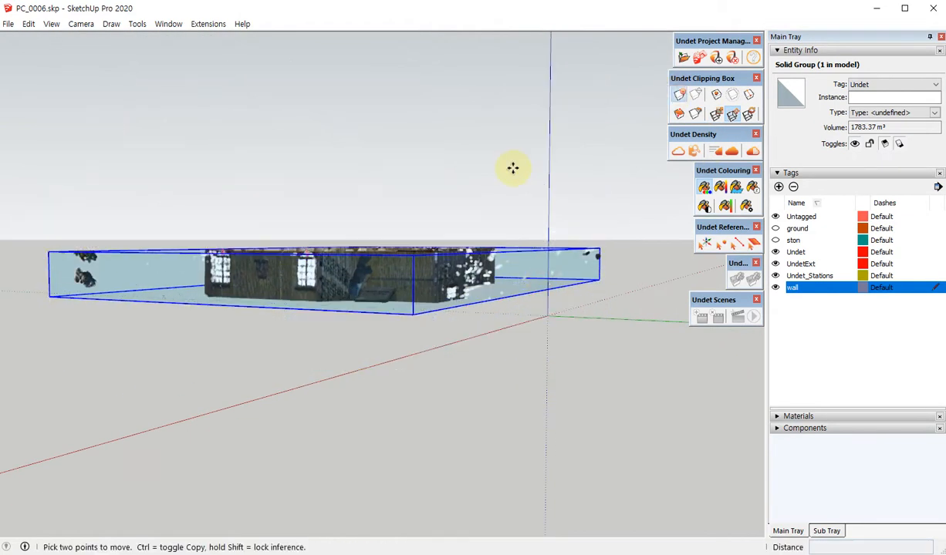
Switch to the top view of the clipped wall section and clear the clipping box selection
middle_drag(482, 185, 359, 511)
key(F2)
scroll(551, 207, up, 6)
key(space)
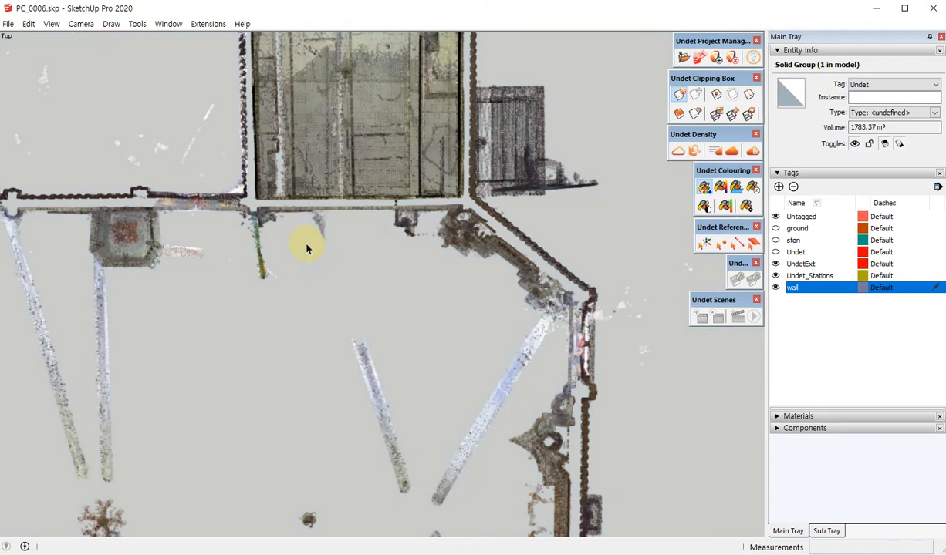
click(307, 248)
Compare perspective and parallel projection for the clipped wall section seen from the top
click(74, 25)
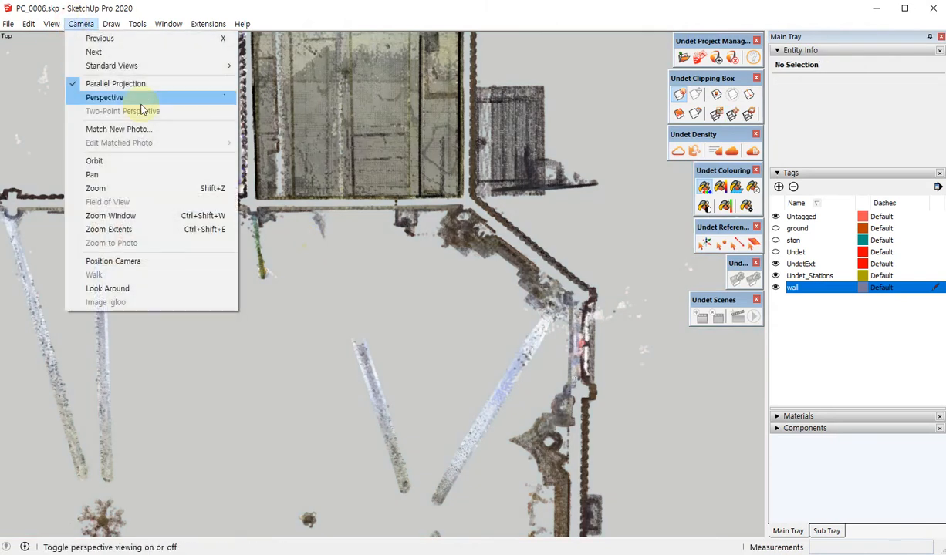
click(559, 74)
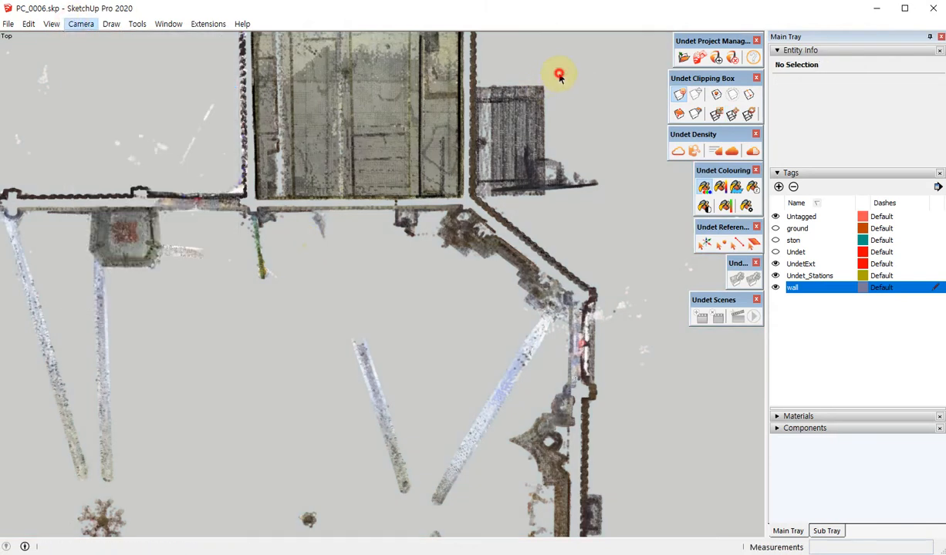
scroll(413, 331, down, 5)
scroll(416, 308, up, 8)
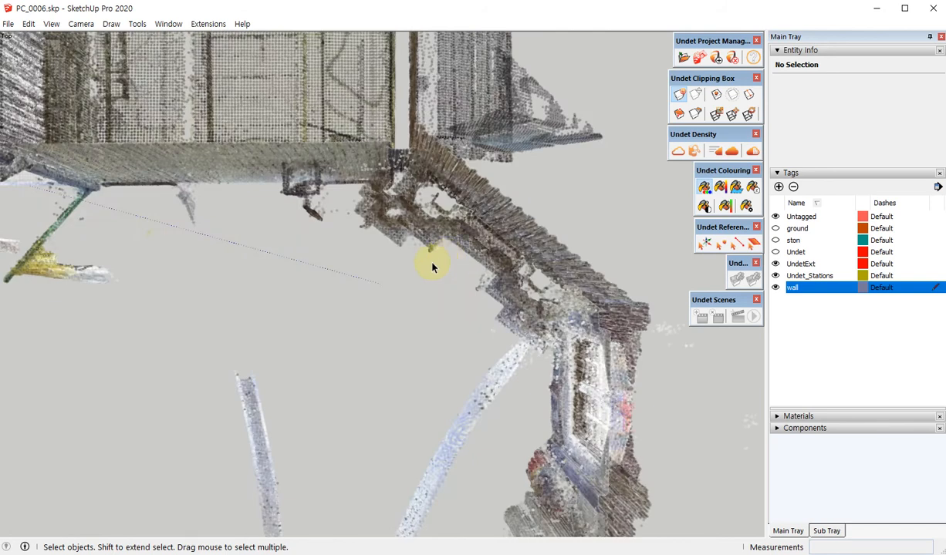
scroll(98, 142, down, 10)
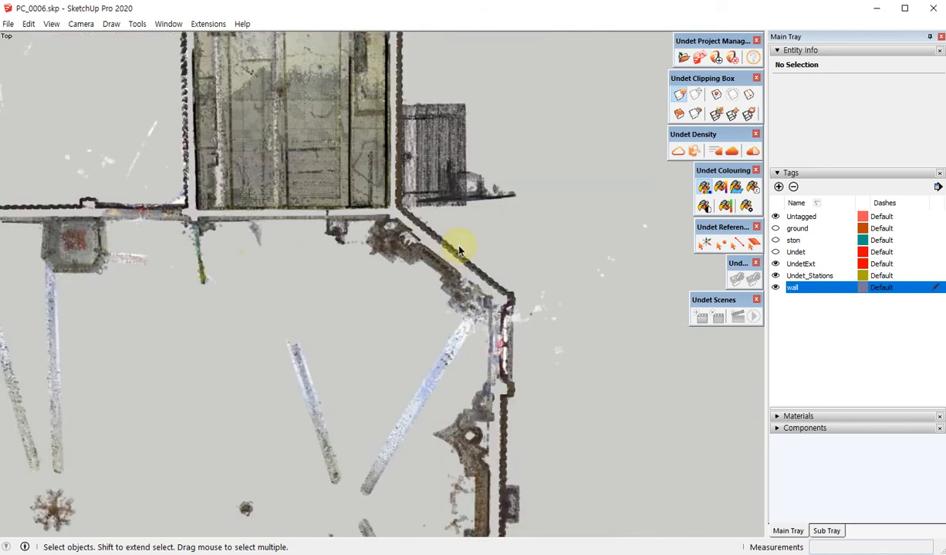
Examine the wall outline in plan, including the corner, the posts beside the windows and the wavy exterior cladding
scroll(390, 231, up, 8)
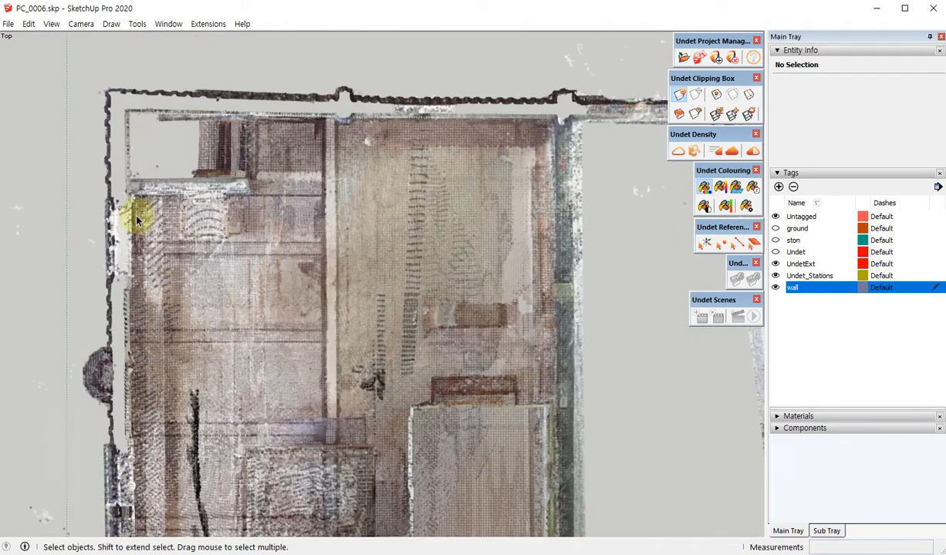
mouse_move(637, 157)
middle_down()
mouse_move(365, 169)
mouse_move(542, 158)
mouse_move(475, 232)
mouse_move(439, 133)
mouse_move(444, 445)
mouse_move(401, 135)
middle_up()
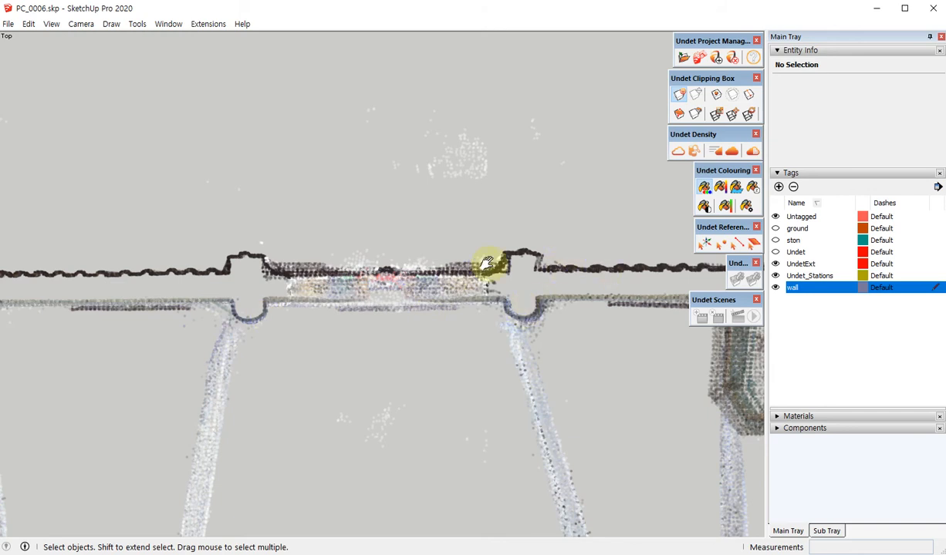
shift+middle_drag(614, 275, 290, 248)
middle_drag(612, 261, 530, 287)
scroll(531, 287, down, 4)
scroll(249, 296, up, 6)
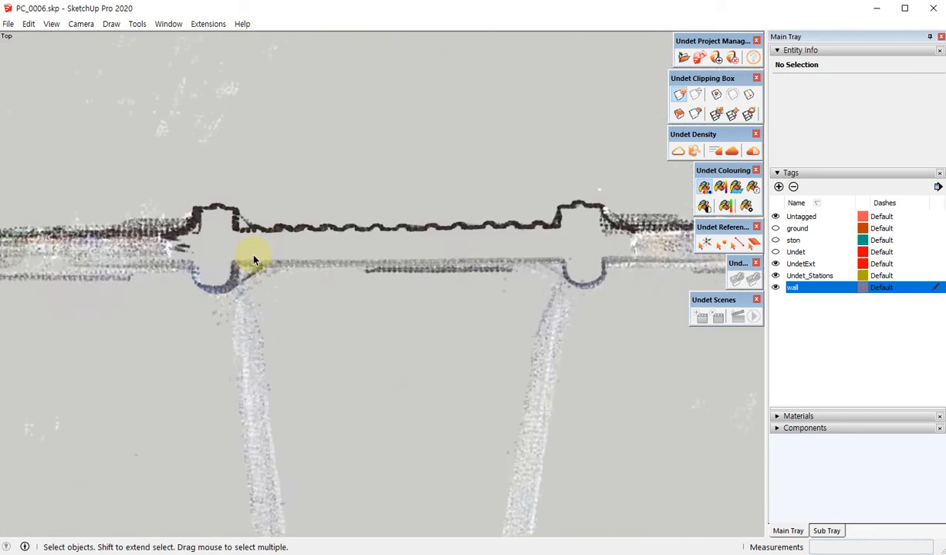
scroll(544, 202, up, 4)
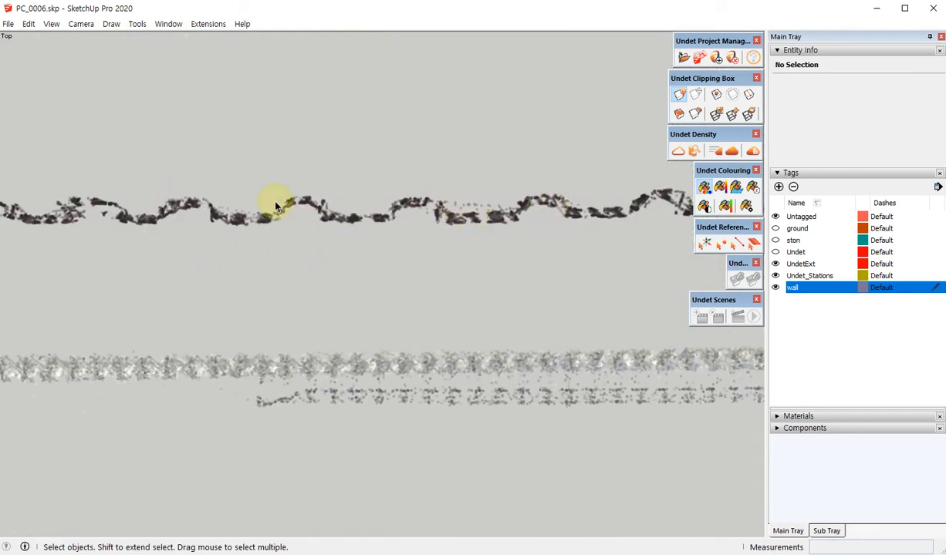
scroll(509, 217, up, 5)
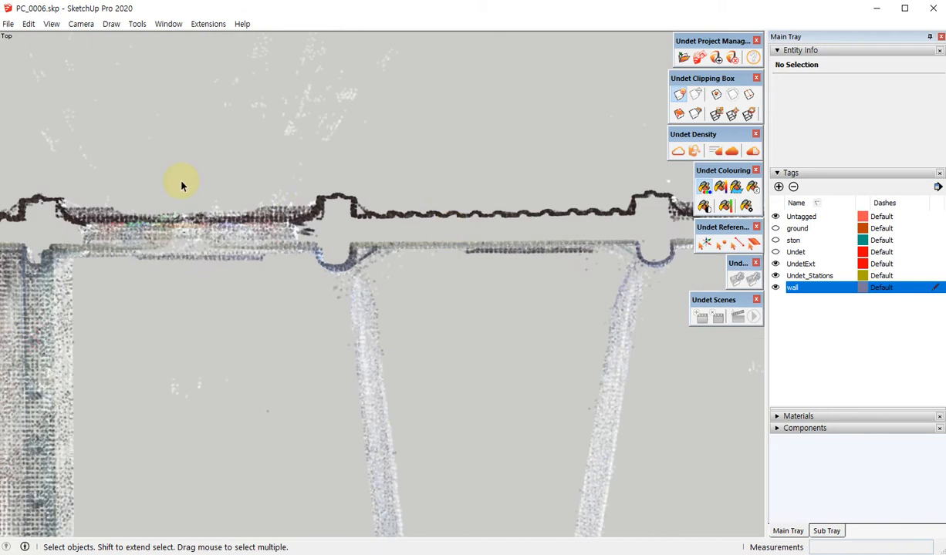
scroll(332, 237, up, 4)
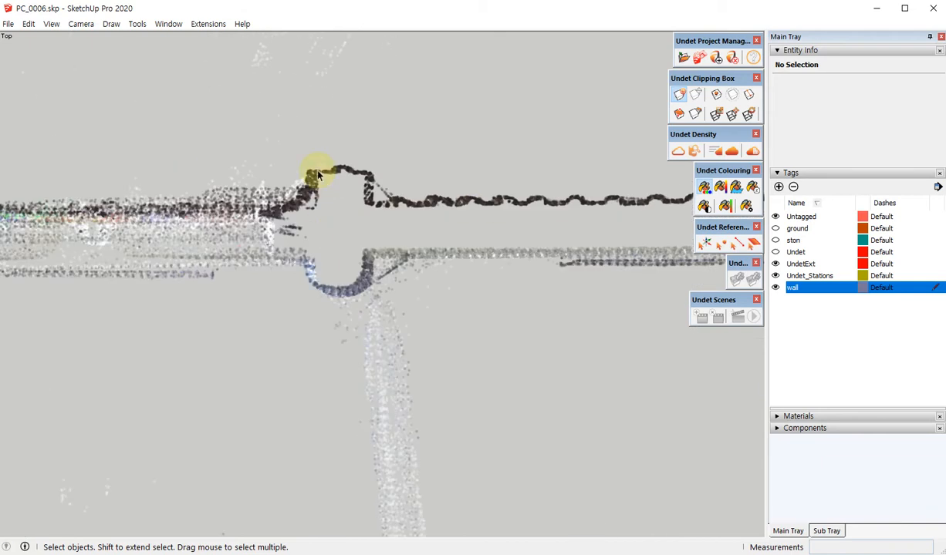
Examine the posts, windows and clad wall segments along the long wall towards the annex in plan
scroll(171, 332, down, 4)
shift+middle_drag(516, 339, 359, 329)
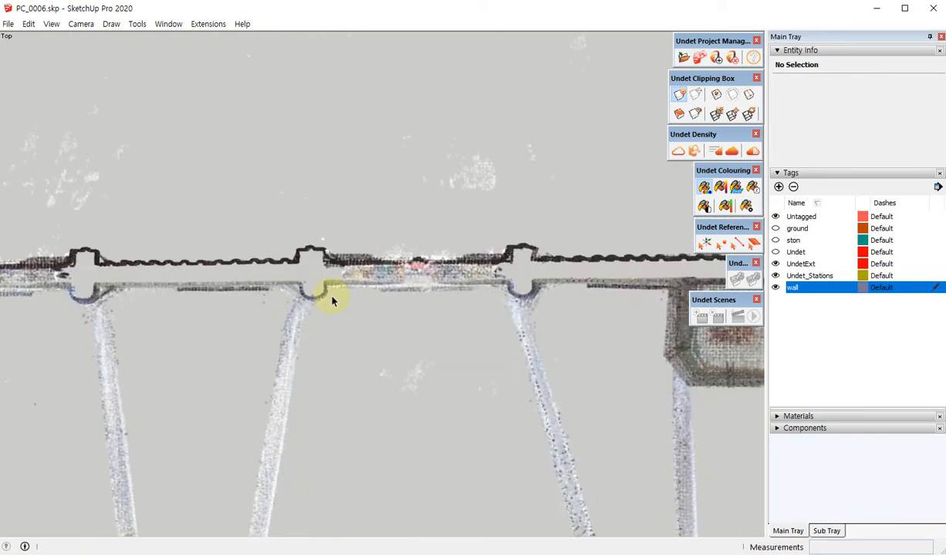
scroll(331, 296, up, 3)
shift+middle_drag(543, 305, 240, 301)
scroll(455, 329, down, 5)
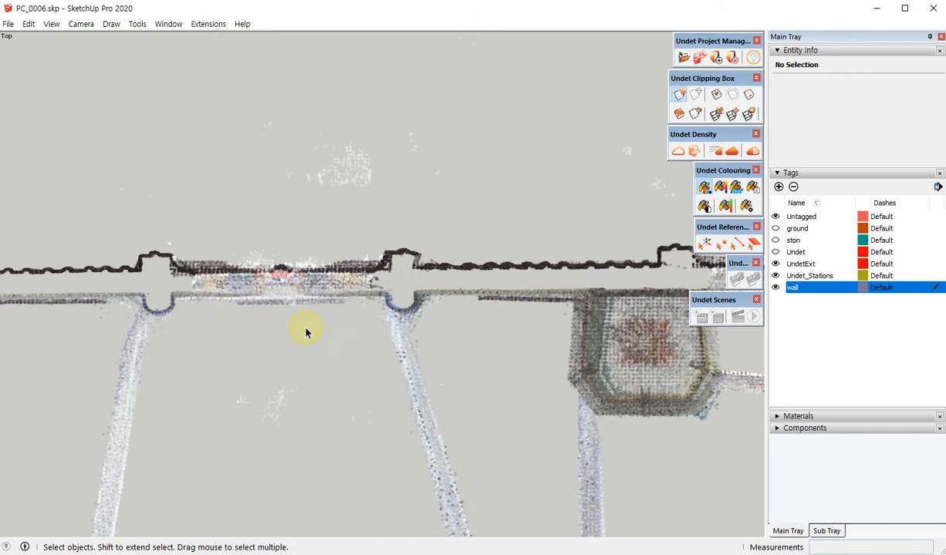
shift+middle_drag(495, 329, 222, 433)
Examine the annex's outer corner and exterior cladding in plan, ending with an overview of the whole church section
scroll(370, 224, up, 6)
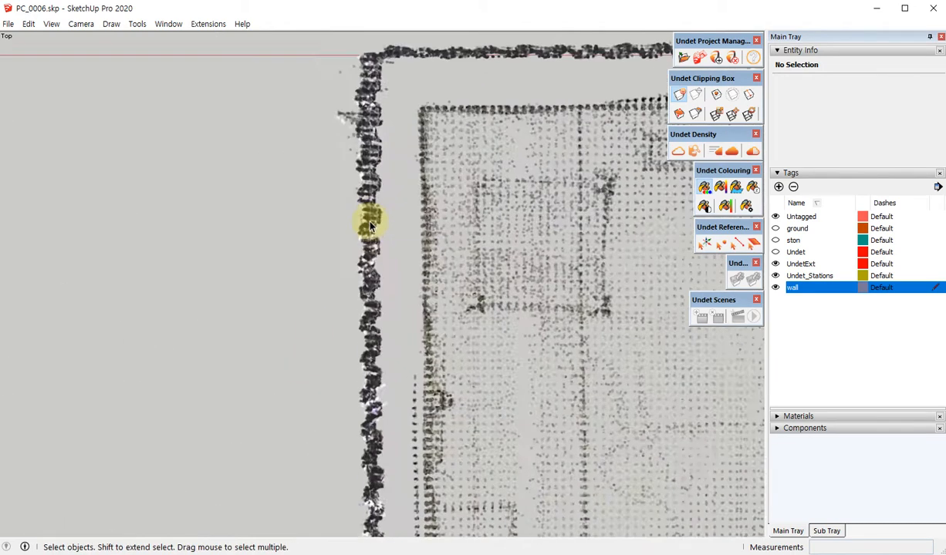
scroll(362, 301, down, 2)
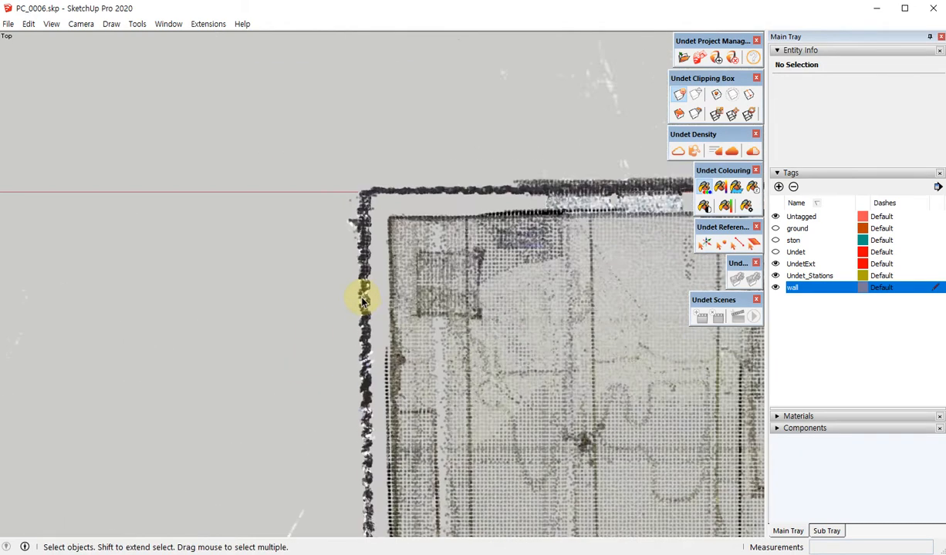
scroll(363, 301, down, 2)
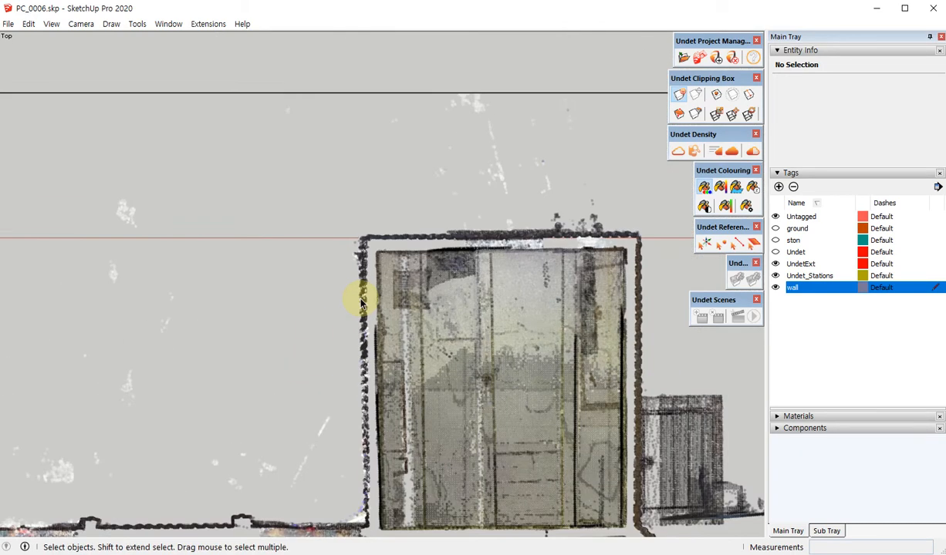
scroll(401, 240, down, 2)
shift+middle_drag(419, 448, 537, 202)
scroll(455, 328, down, 2)
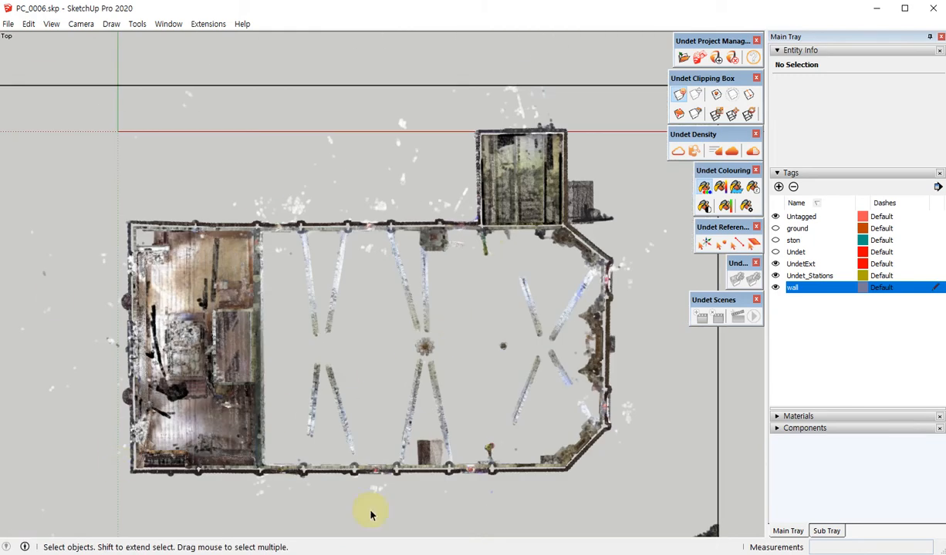
Reduce the clipping box's height from below by scaling it vertically to about 0.72
scroll(512, 481, up, 3)
scroll(540, 339, up, 1)
middle_drag(538, 342, 513, 278)
scroll(525, 274, down, 4)
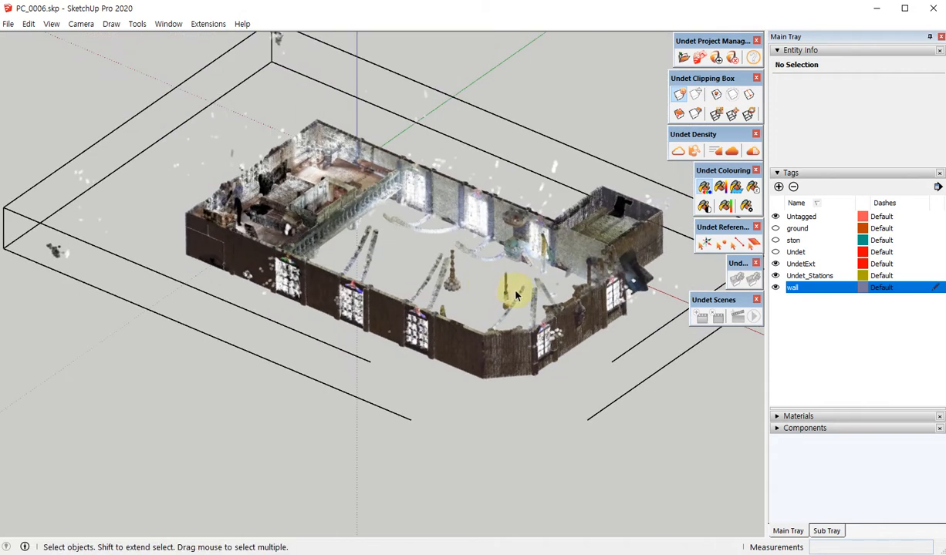
click(717, 114)
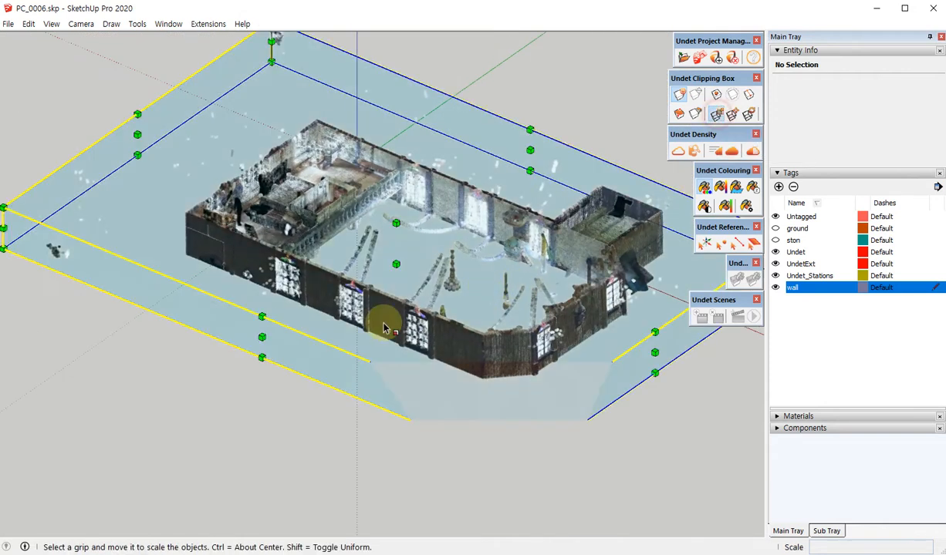
drag(396, 266, 395, 252)
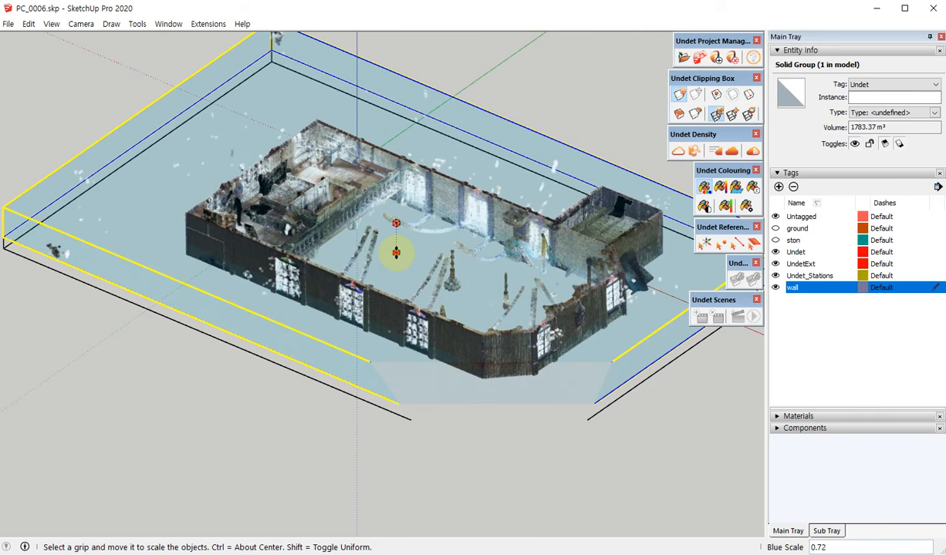
middle_drag(375, 327, 286, 307)
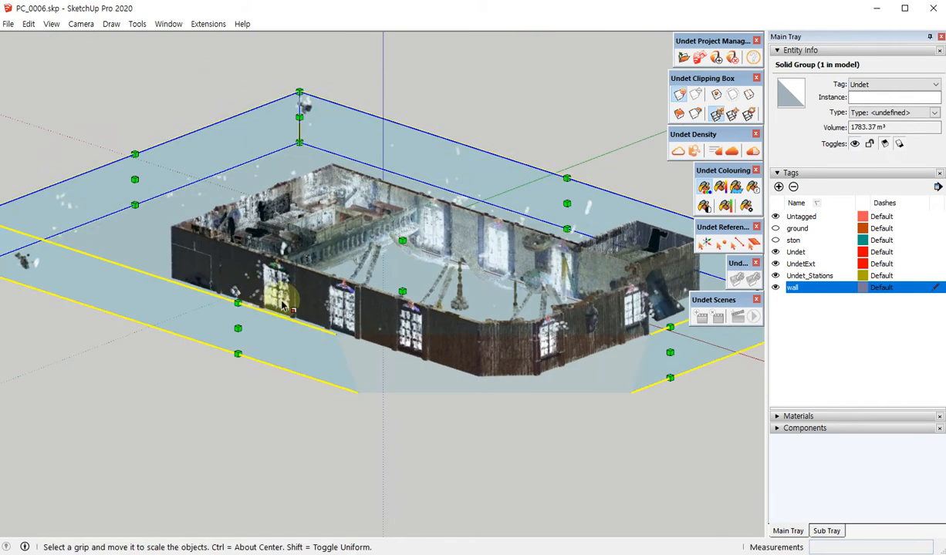
scroll(282, 307, down, 1)
scroll(228, 284, up, 3)
Examine the wall section from the top around a window post and clear the clipping box selection
key(F2)
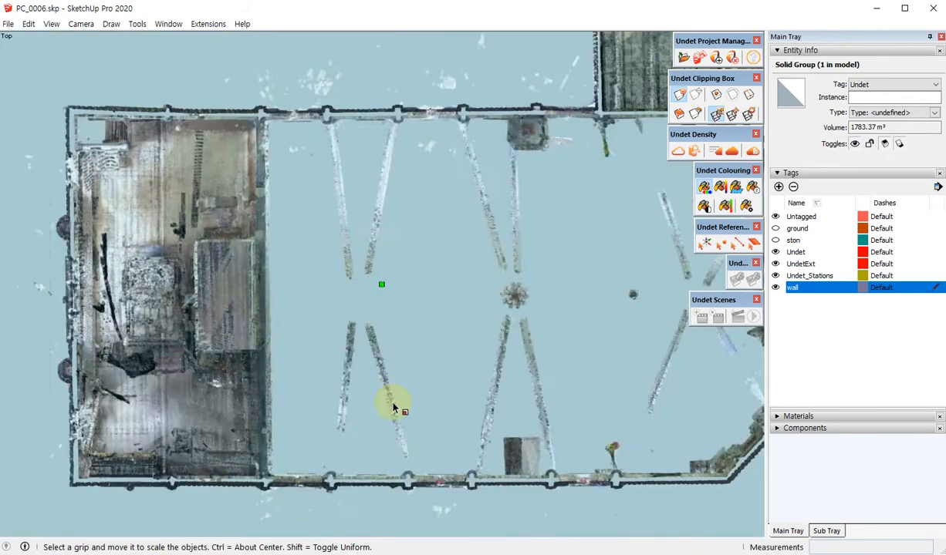
scroll(295, 528, up, 2)
scroll(521, 447, up, 2)
scroll(459, 344, up, 2)
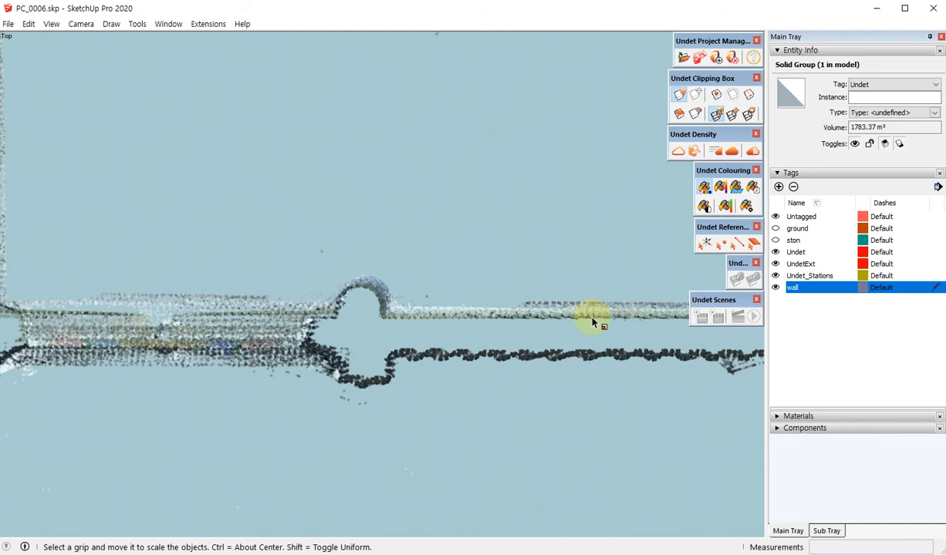
scroll(450, 384, down, 6)
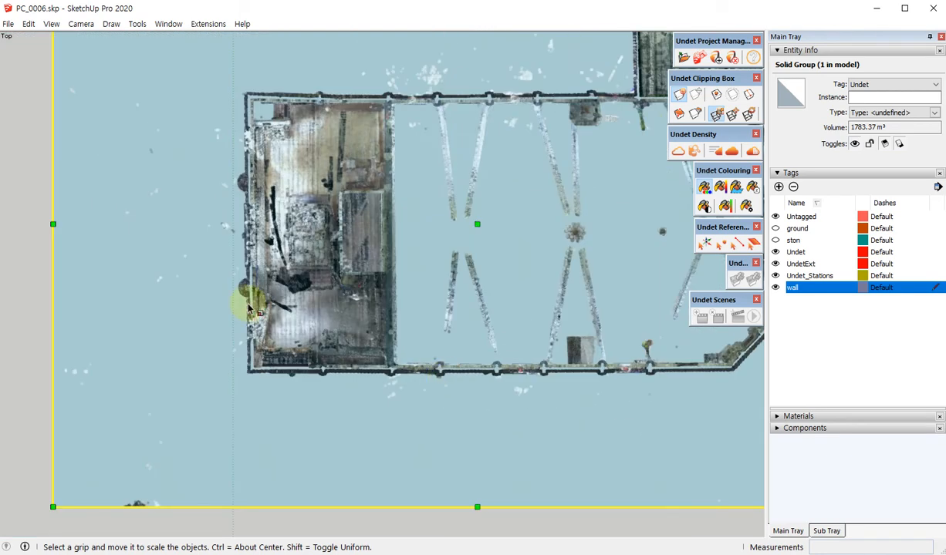
scroll(253, 302, down, 3)
key(space)
Examine the long wall in plan from the angled apse end to the opposite outer corner
scroll(594, 311, up, 3)
scroll(425, 351, up, 4)
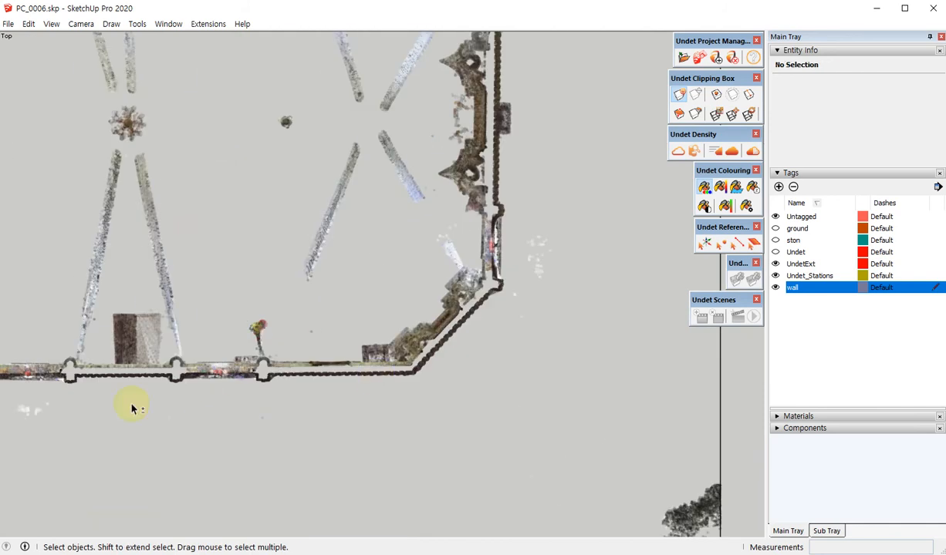
shift+middle_drag(131, 407, 619, 399)
shift+middle_drag(262, 401, 445, 386)
scroll(413, 388, down, 3)
scroll(367, 384, up, 3)
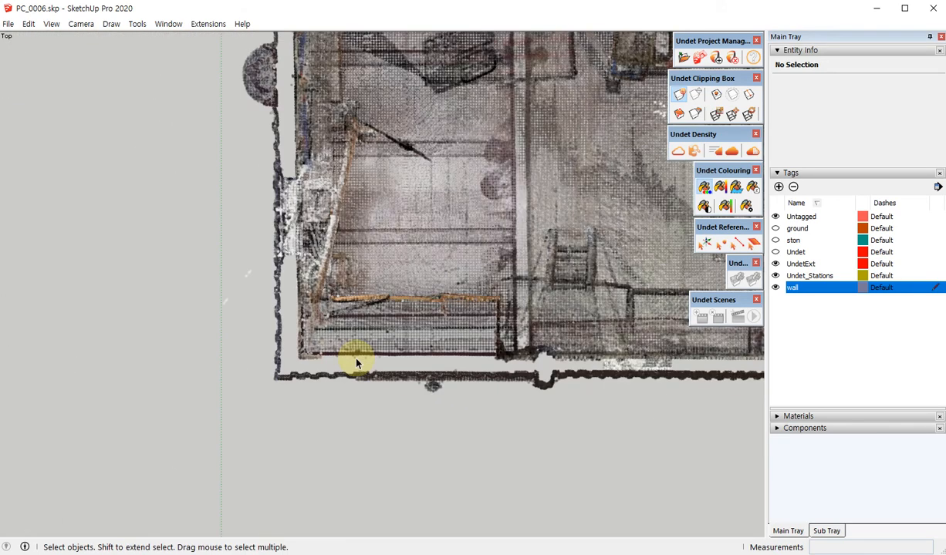
Draw a line about 20,000 mm long parallel to the red axis from the outer wall corner past the apse in the top view
scroll(233, 352, down, 3)
middle_drag(280, 401, 263, 128)
key(F2)
scroll(182, 445, up, 7)
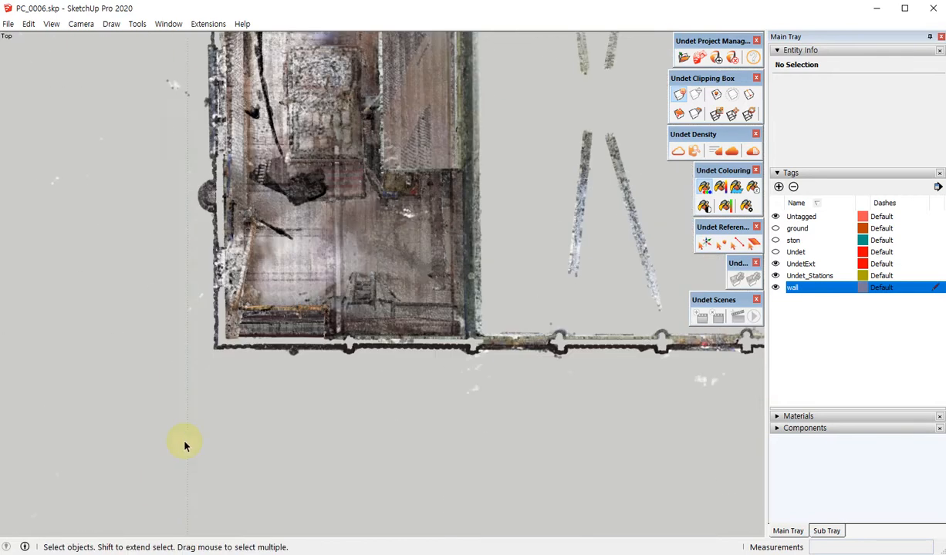
key(l)
click(204, 297)
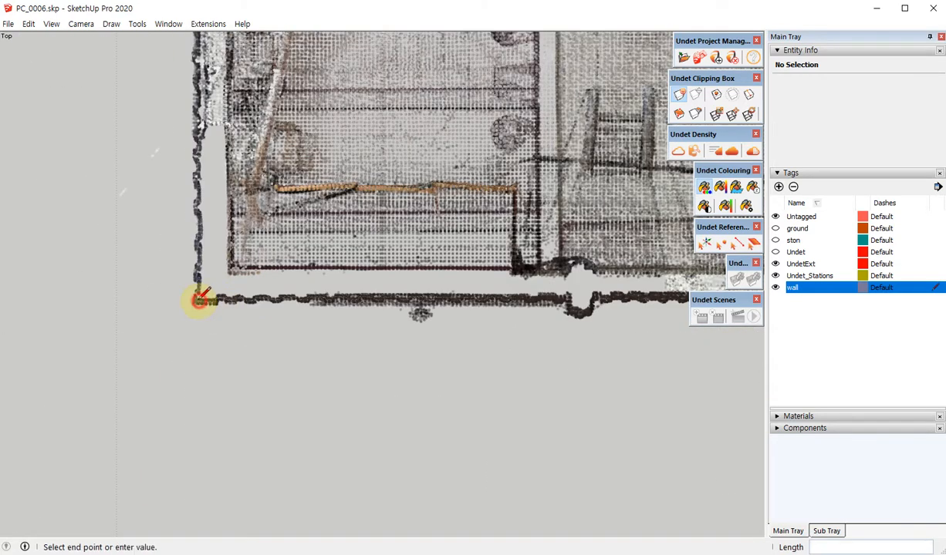
scroll(123, 320, down, 5)
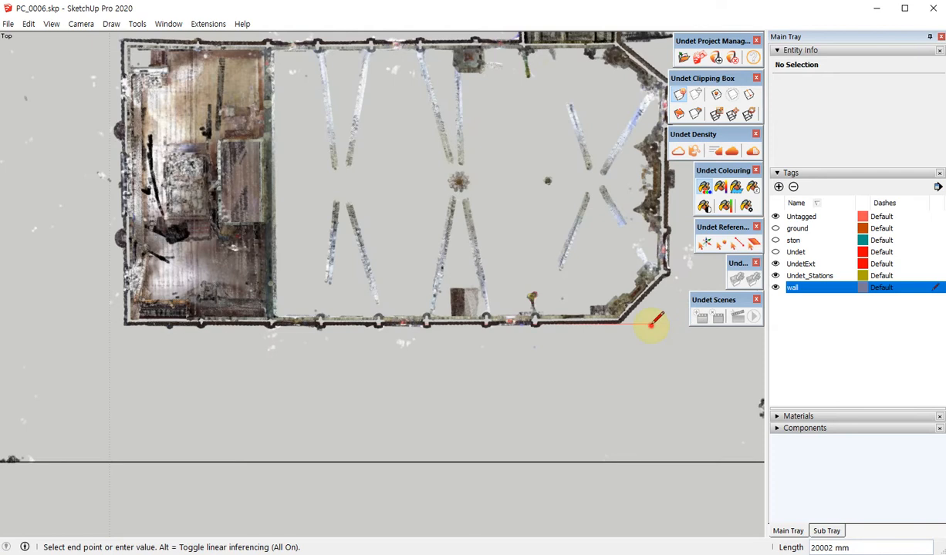
click(652, 324)
Inspect in 3D where the drawn line lies relative to the wall section and delete it
key(space)
middle_drag(619, 450, 398, 309)
middle_drag(445, 287, 429, 355)
scroll(428, 355, up, 6)
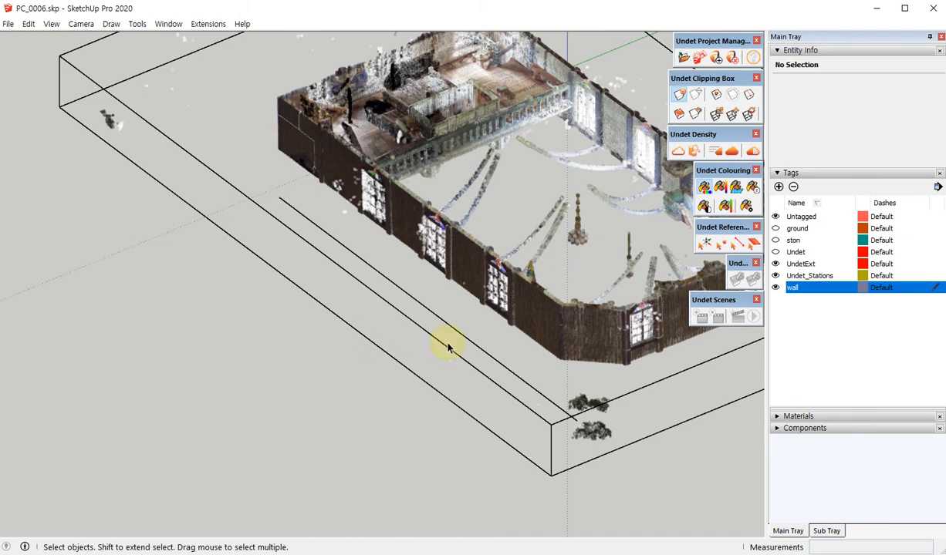
key(F2)
middle_drag(615, 467, 465, 236)
scroll(439, 253, down, 3)
click(443, 261)
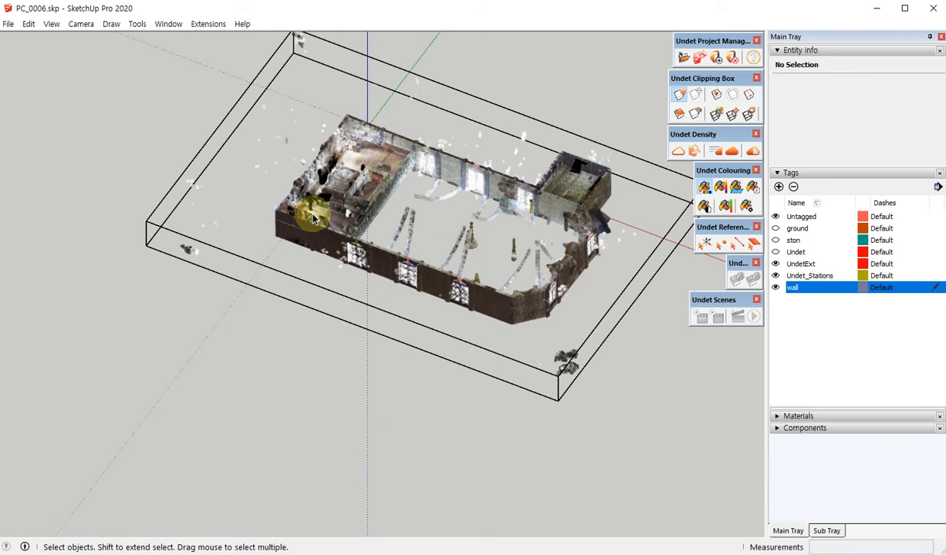
Examine the clipped wall section in 3D from above, from the apse to the corner beside the windows
middle_drag(420, 222, 466, 259)
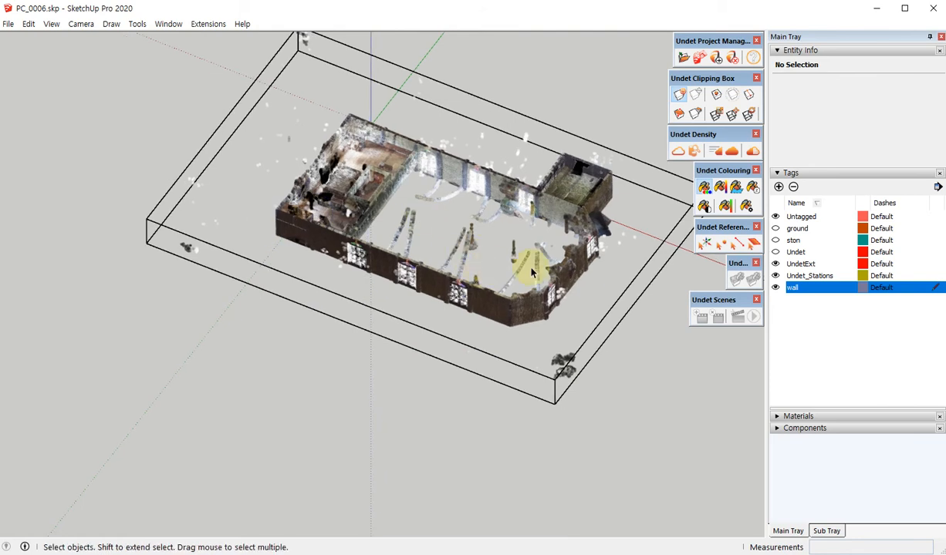
scroll(531, 272, up, 3)
middle_drag(532, 268, 543, 222)
scroll(547, 229, down, 2)
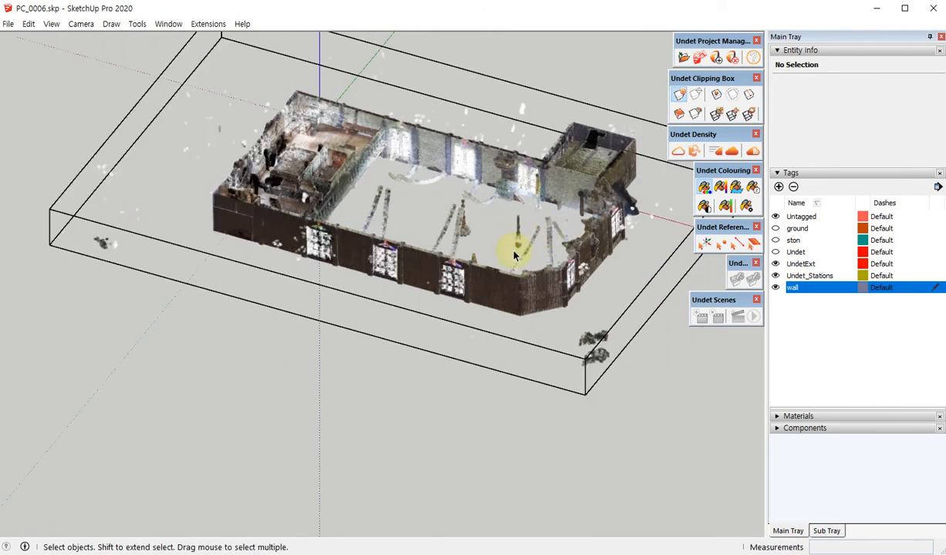
scroll(236, 250, up, 3)
scroll(498, 275, down, 4)
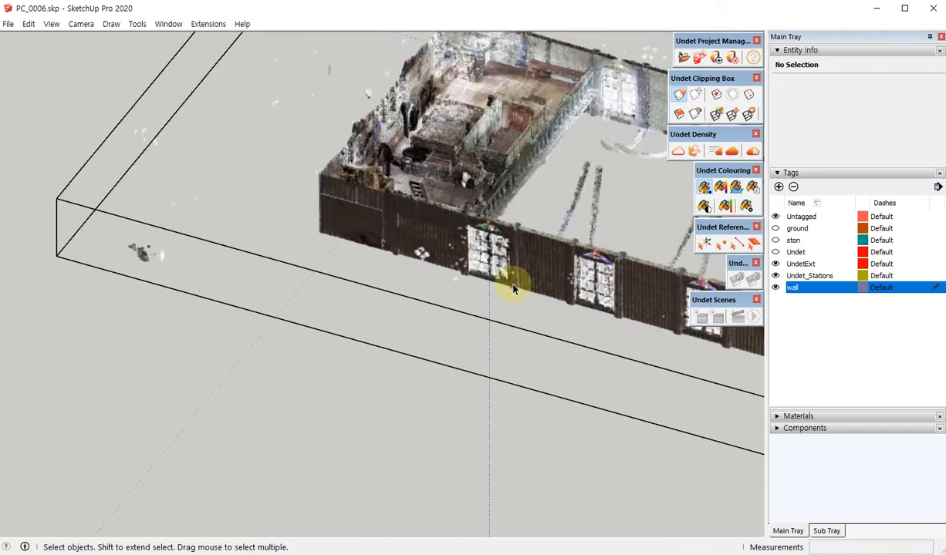
scroll(122, 284, down, 2)
Draw a large rectangle on the ground plane around the church in the top view
key(F2)
scroll(309, 298, down, 2)
key(r)
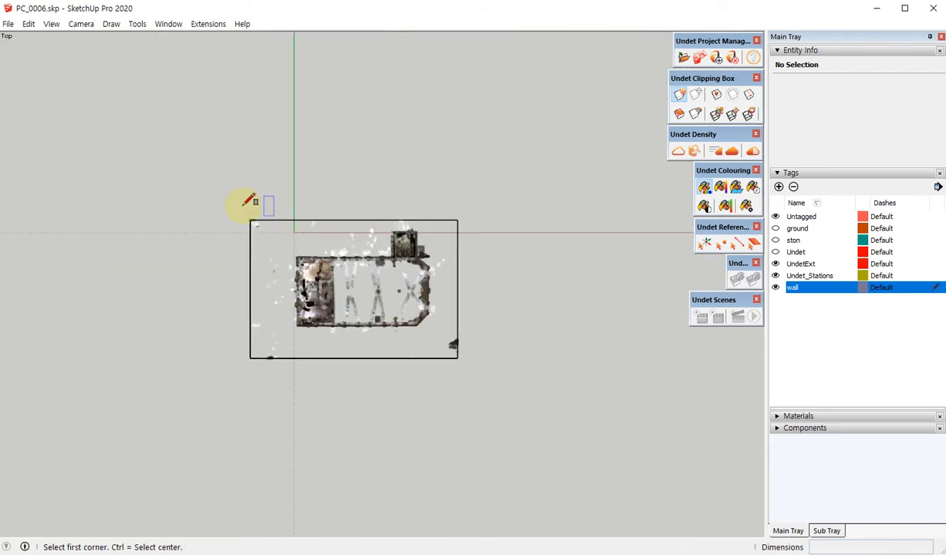
click(233, 215)
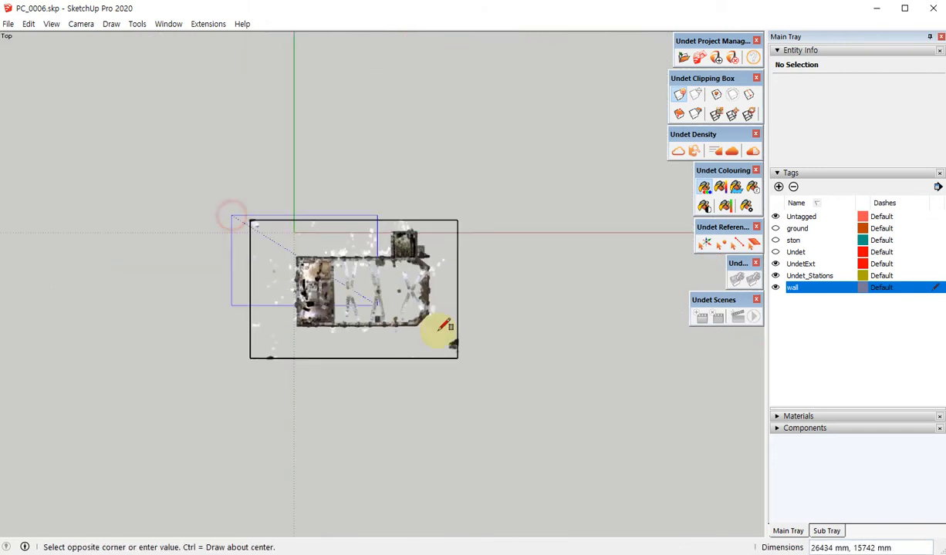
click(483, 344)
middle_drag(237, 212, 496, 312)
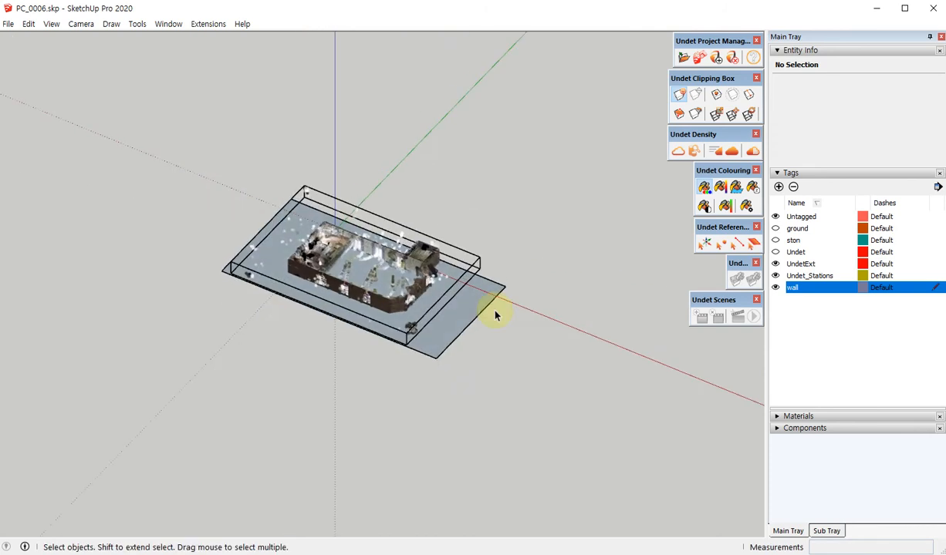
Move the rectangle face and its edges up about 2315 mm to the lower edge of the clipping box, using the front view
scroll(432, 312, up, 3)
double_click(418, 313)
key(m)
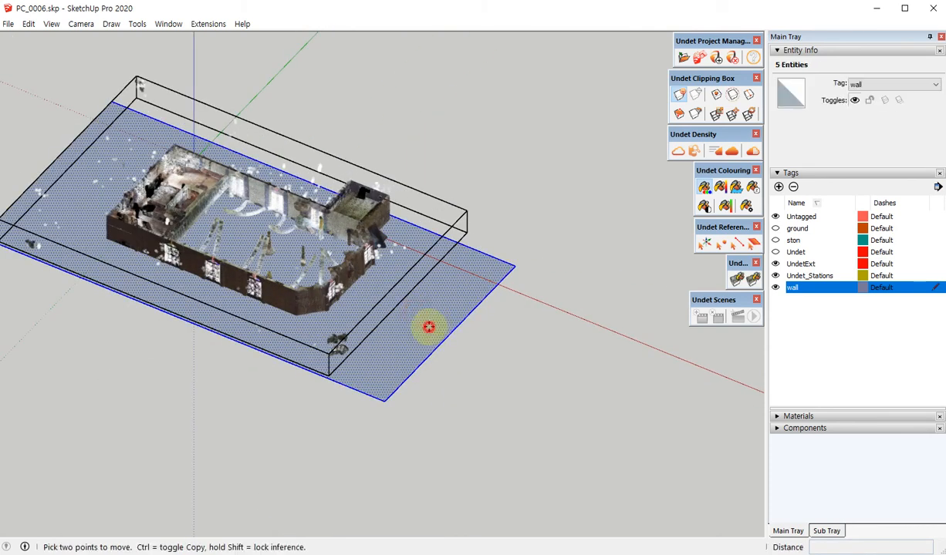
key(F3)
click(429, 326)
scroll(167, 306, up, 3)
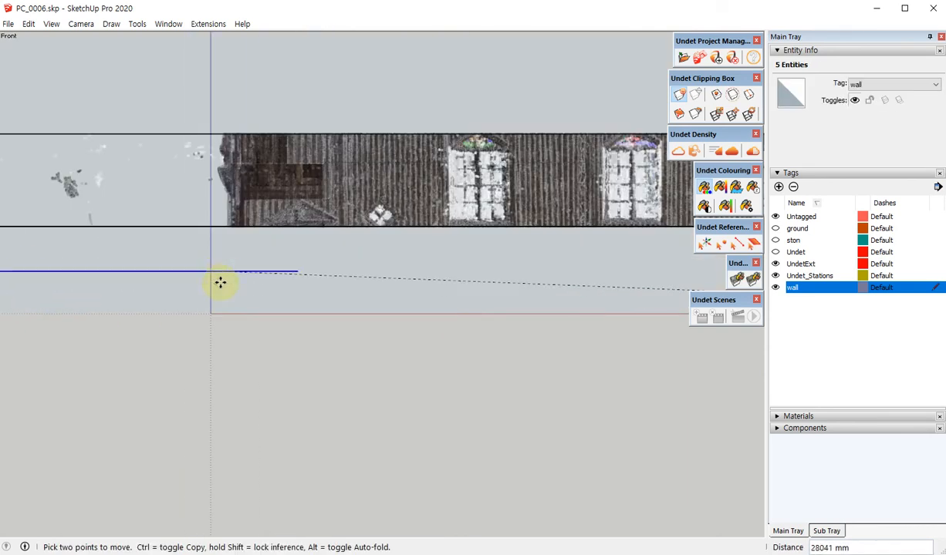
scroll(216, 279, down, 3)
scroll(362, 293, down, 3)
scroll(208, 277, up, 3)
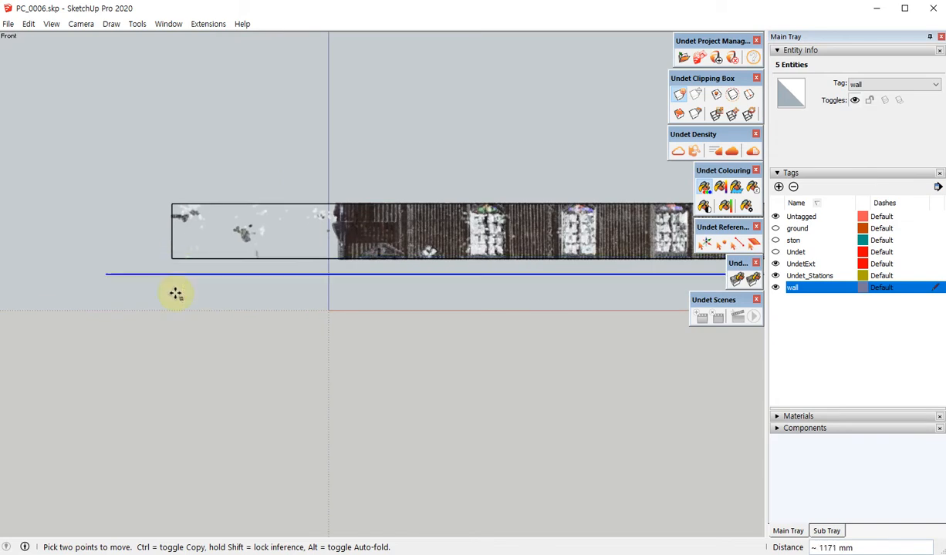
scroll(179, 294, up, 3)
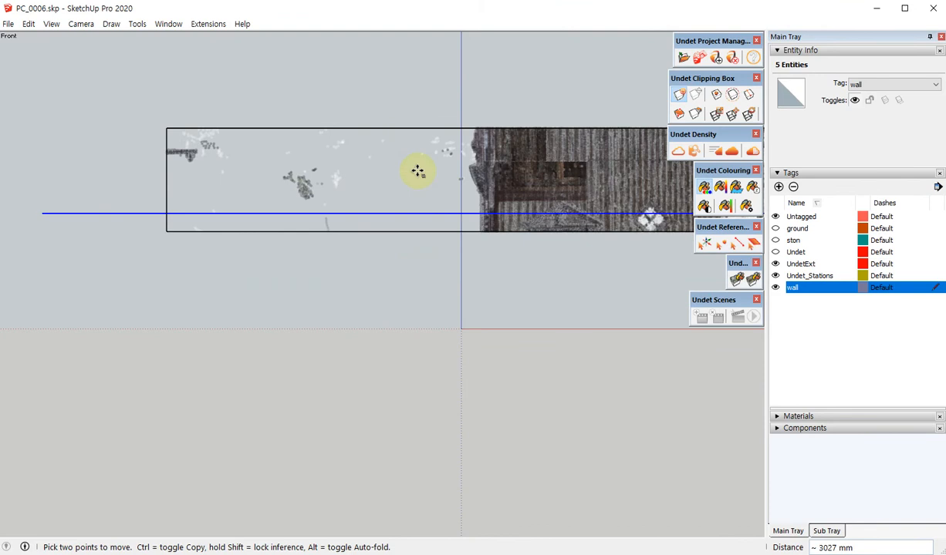
scroll(172, 262, up, 2)
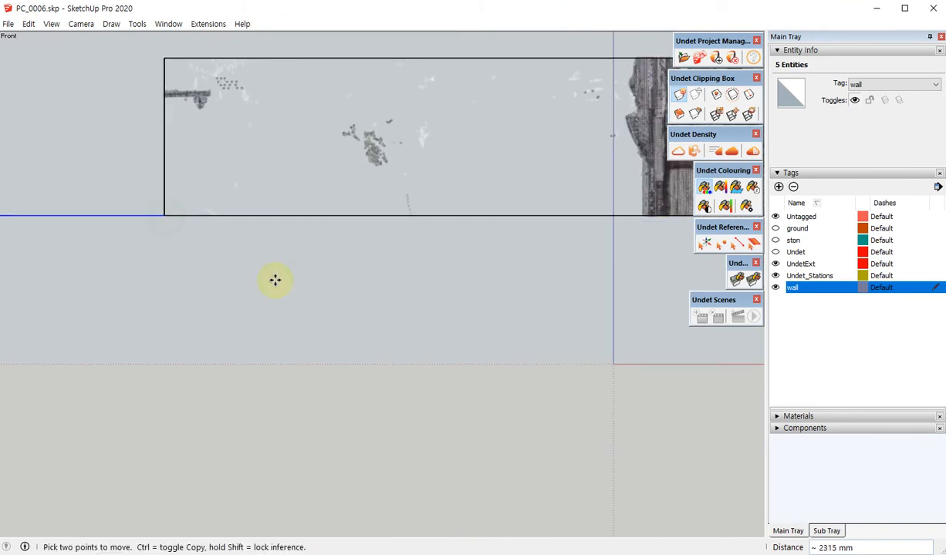
Return to the top view and examine the outer wall corner against the raised rectangle face
middle_drag(275, 281, 505, 380)
key(F2)
key(space)
scroll(338, 238, up, 6)
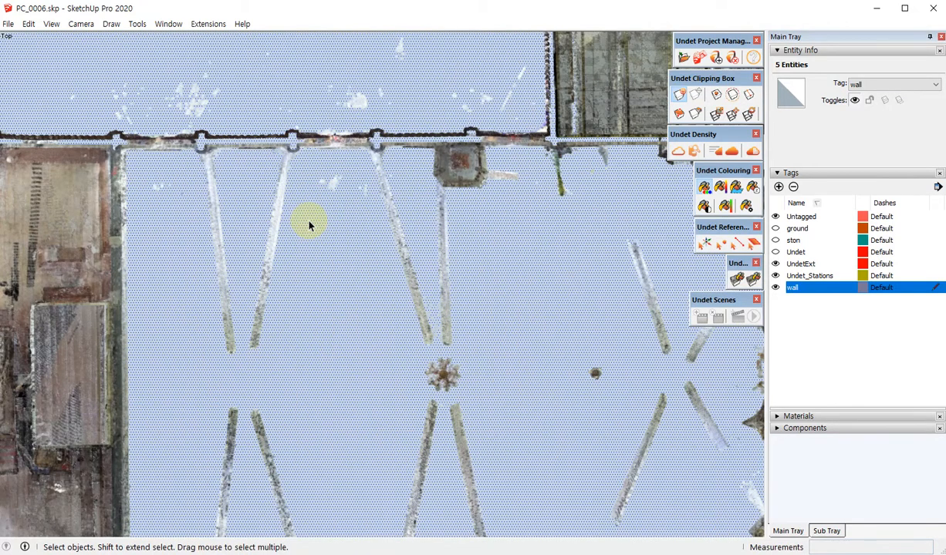
scroll(309, 224, down, 6)
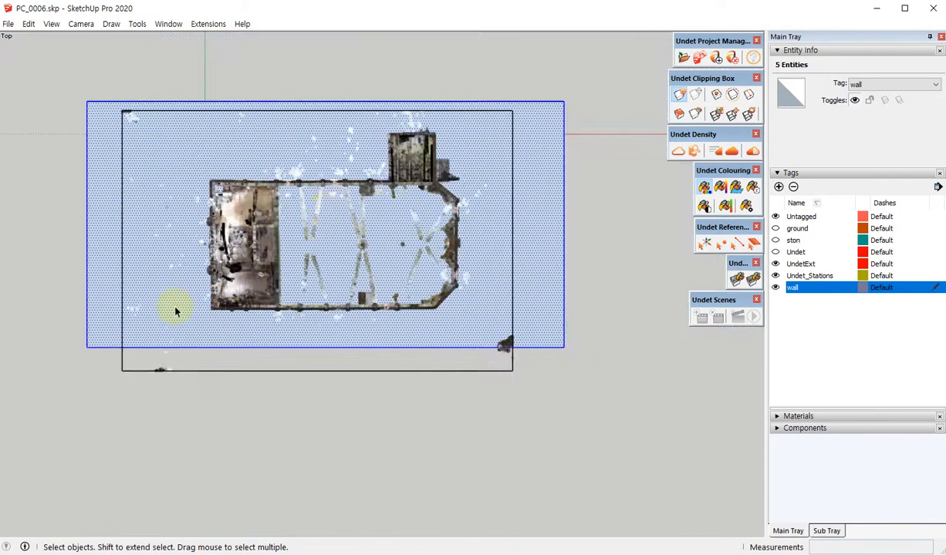
scroll(238, 321, up, 6)
shift+middle_drag(225, 347, 374, 378)
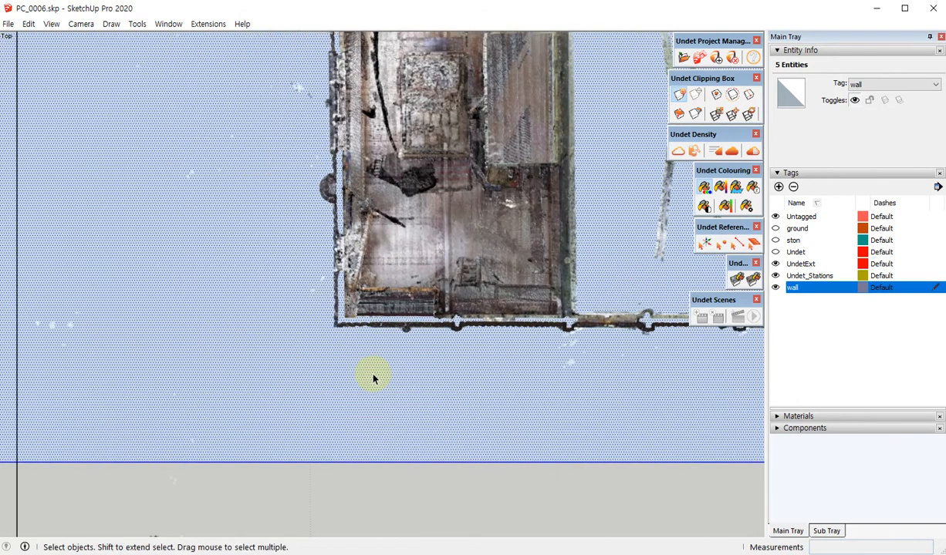
scroll(348, 359, up, 7)
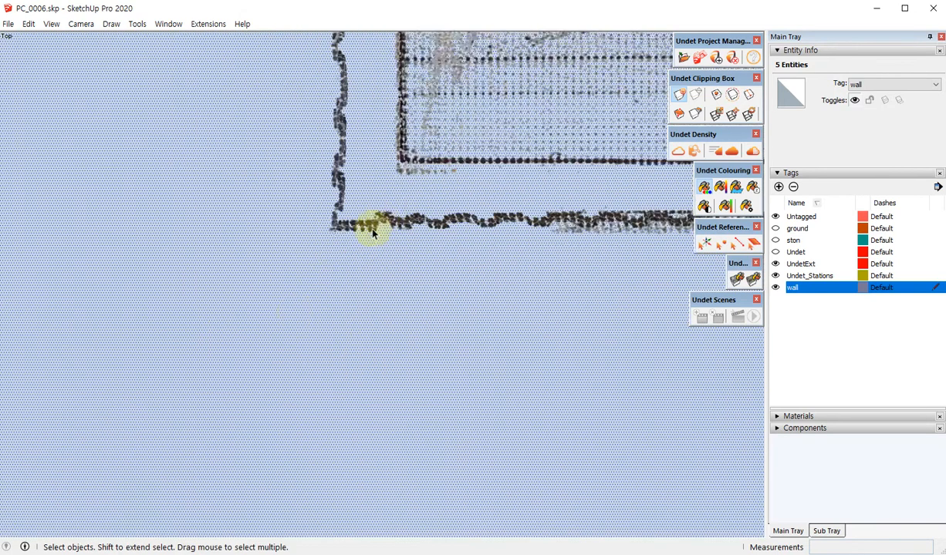
Start tracing the outer wall with a line about 3623 mm long from the corner of the furnished room along the annex-side wall
scroll(201, 305, down, 4)
scroll(82, 363, down, 6)
shift+middle_drag(476, 364, 461, 367)
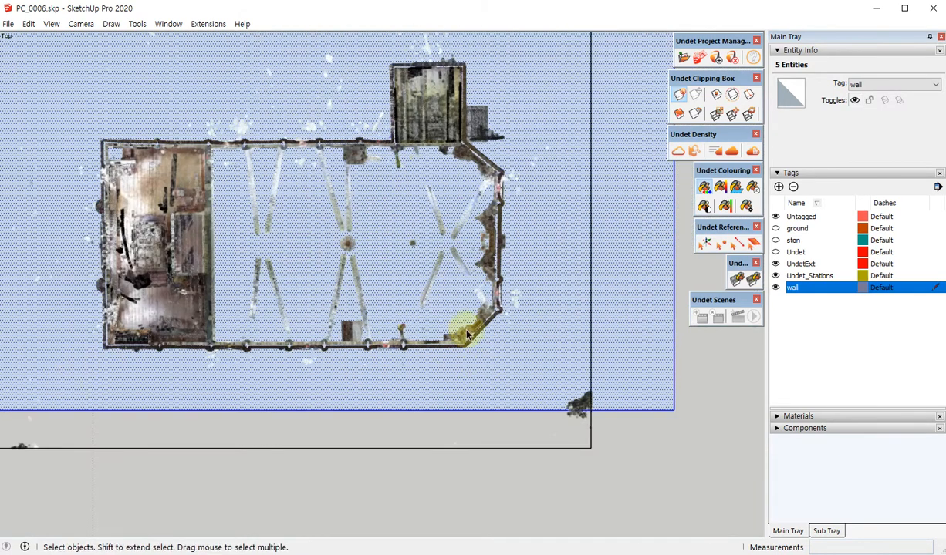
shift+middle_drag(237, 250, 262, 255)
scroll(243, 144, up, 10)
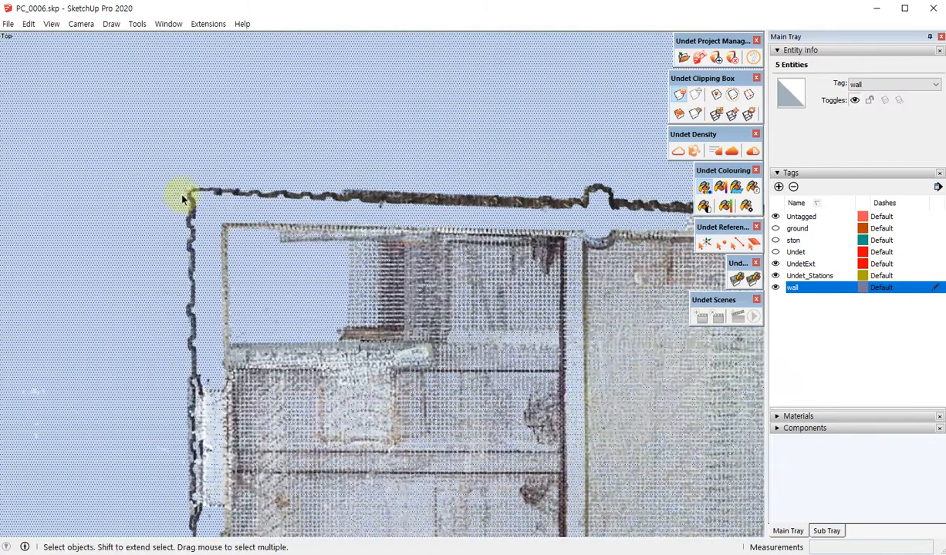
scroll(186, 196, up, 2)
key(l)
click(198, 190)
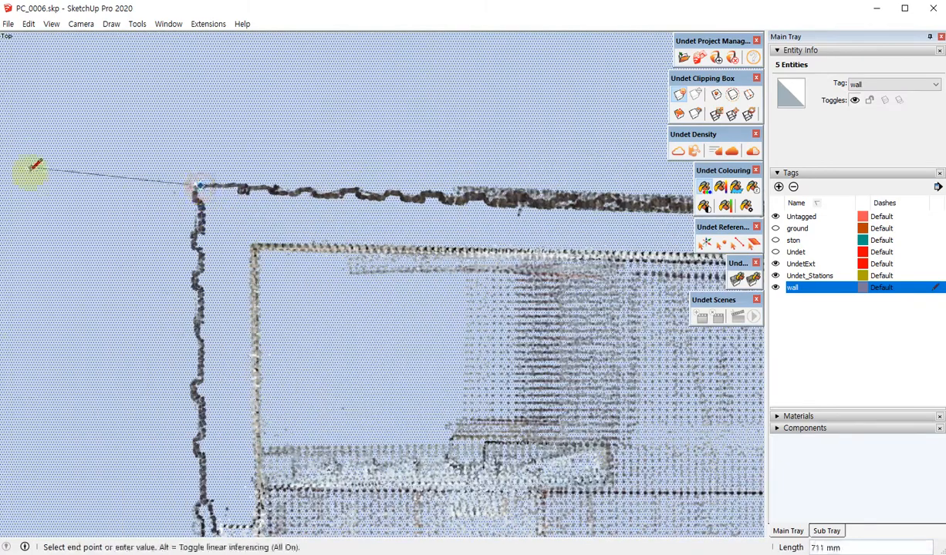
scroll(29, 172, down, 3)
scroll(281, 185, up, 3)
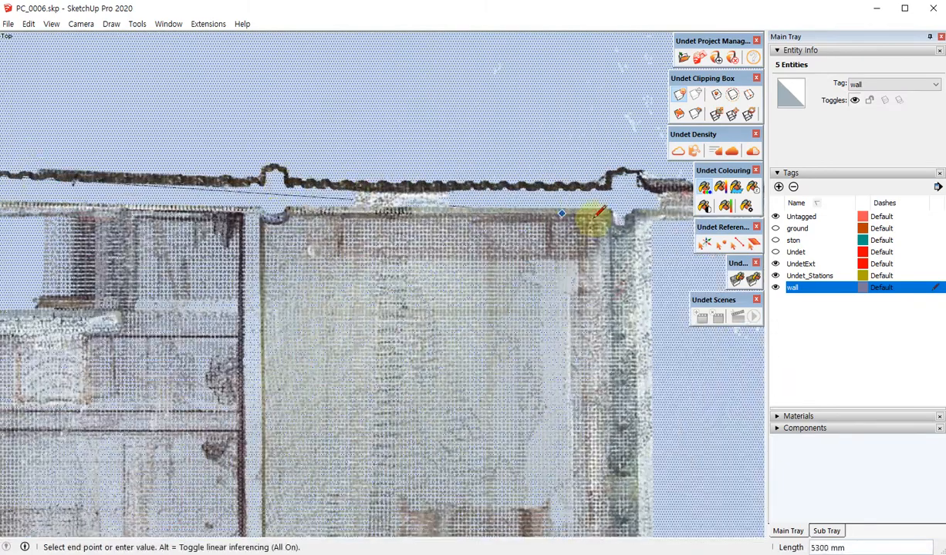
shift+middle_drag(482, 226, 522, 228)
scroll(524, 222, down, 3)
scroll(264, 213, up, 3)
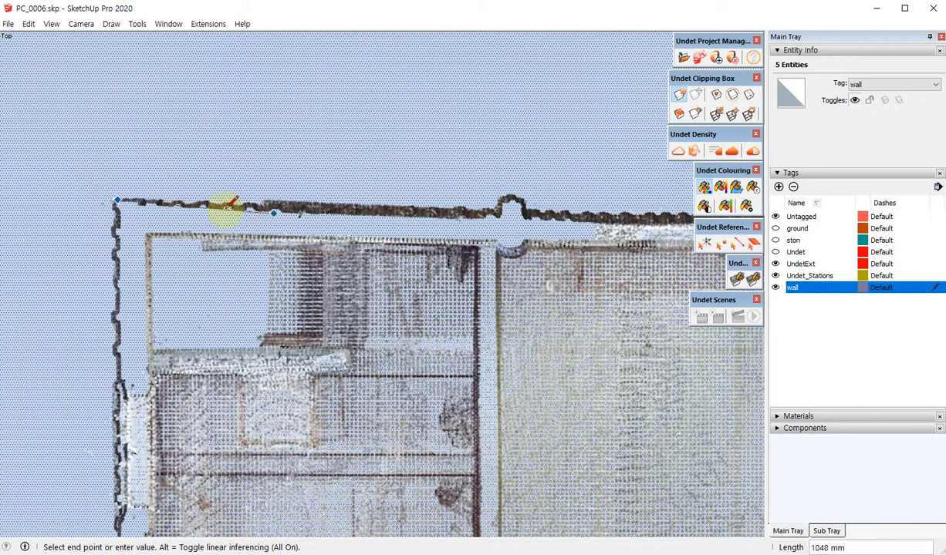
scroll(98, 216, down, 3)
scroll(142, 207, up, 3)
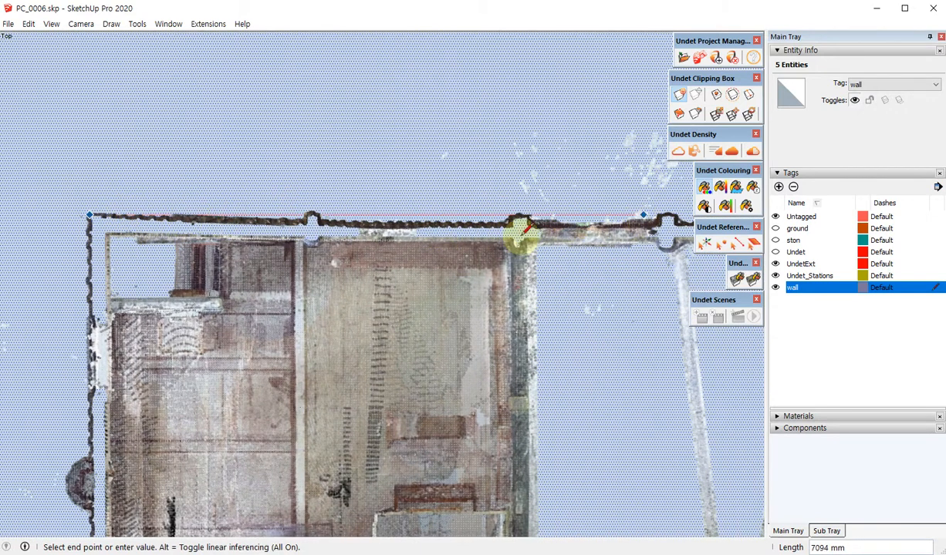
scroll(389, 220, up, 2)
scroll(359, 231, up, 4)
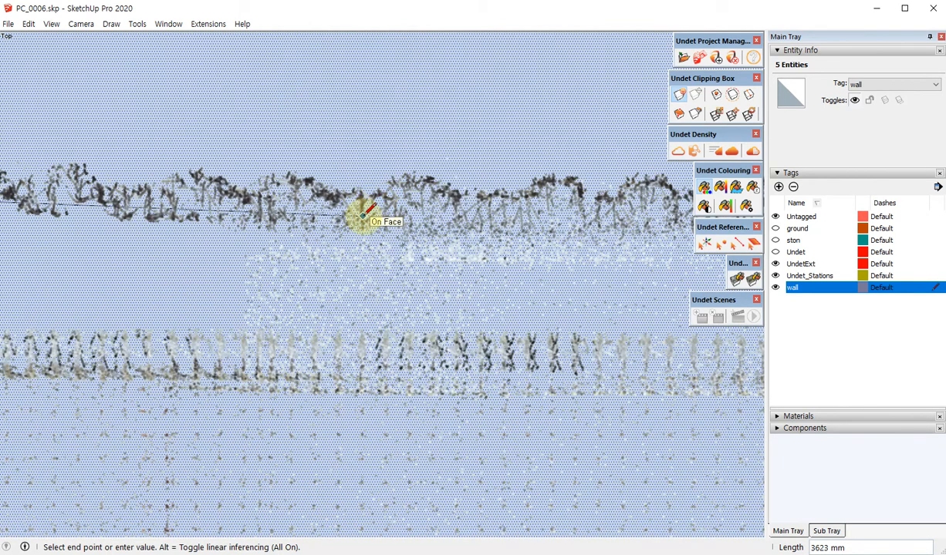
click(363, 216)
Continue the line along the outer wall to the next pilaster and across its base about 411 mm to the window edge
scroll(112, 274, down, 7)
scroll(416, 270, up, 4)
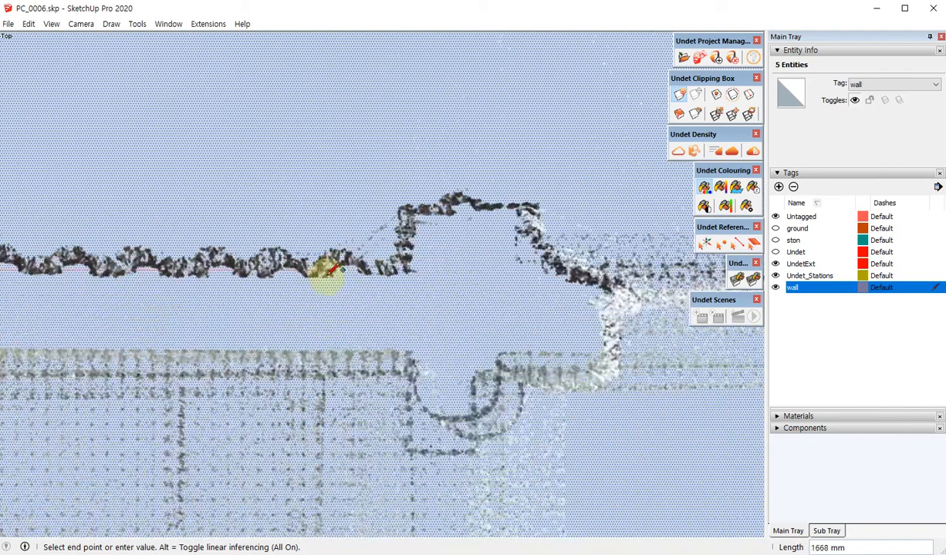
scroll(439, 260, up, 3)
click(492, 248)
scroll(300, 363, down, 4)
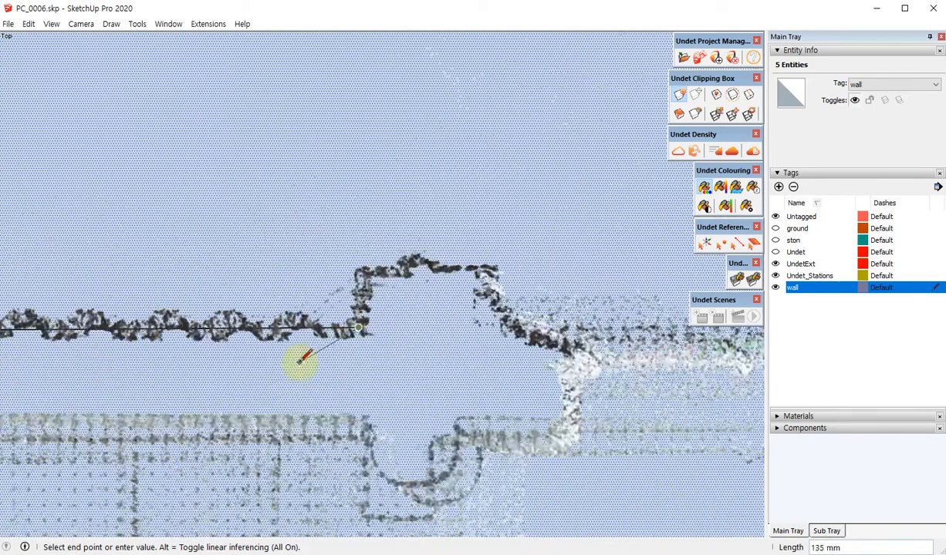
scroll(482, 270, down, 2)
scroll(124, 209, down, 2)
scroll(410, 355, up, 1)
shift+middle_drag(410, 354, 332, 392)
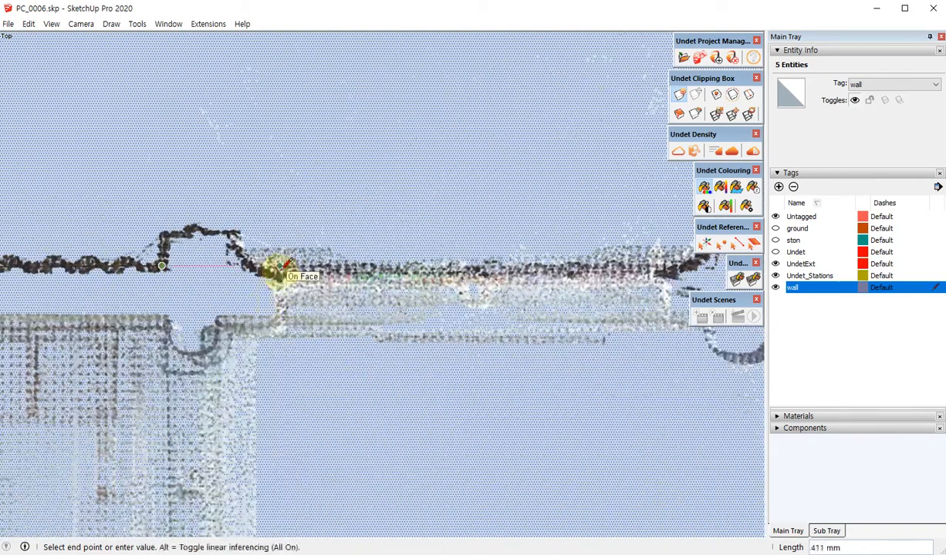
scroll(276, 269, up, 4)
click(286, 267)
Trace across the first window opening and along the wall section beyond it, about 1.8 m, to the next pilaster
scroll(147, 286, down, 3)
scroll(146, 286, down, 3)
shift+middle_drag(336, 307, 93, 317)
scroll(108, 264, up, 3)
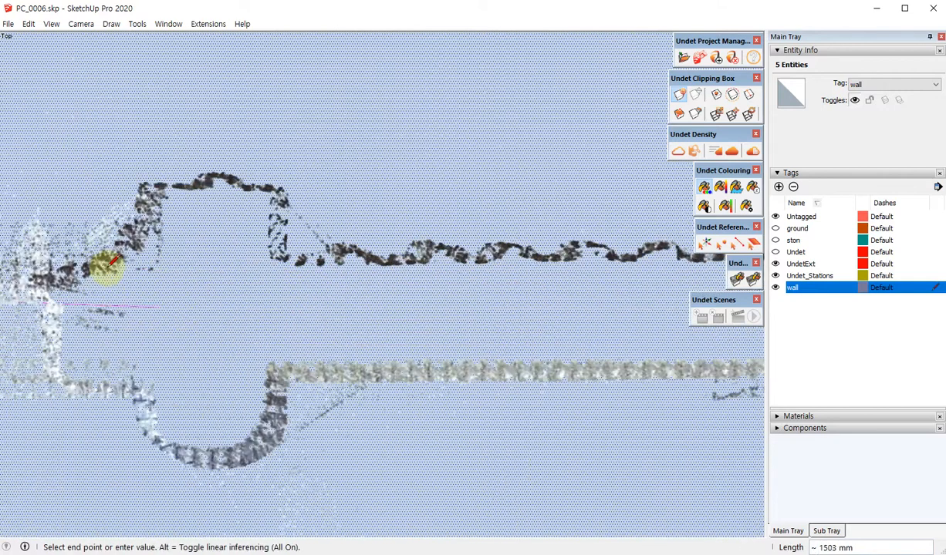
scroll(69, 274, up, 3)
click(69, 272)
scroll(69, 271, down, 3)
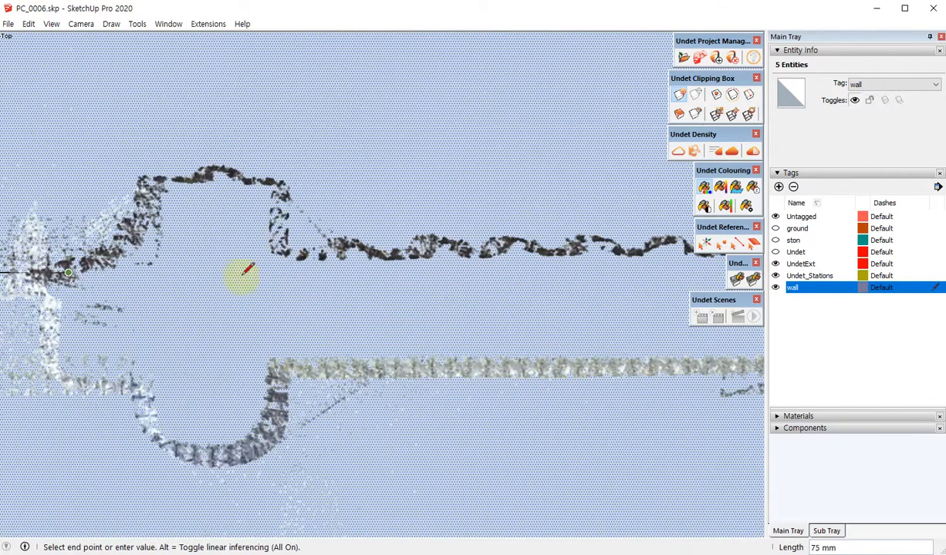
scroll(150, 268, down, 4)
scroll(494, 272, up, 4)
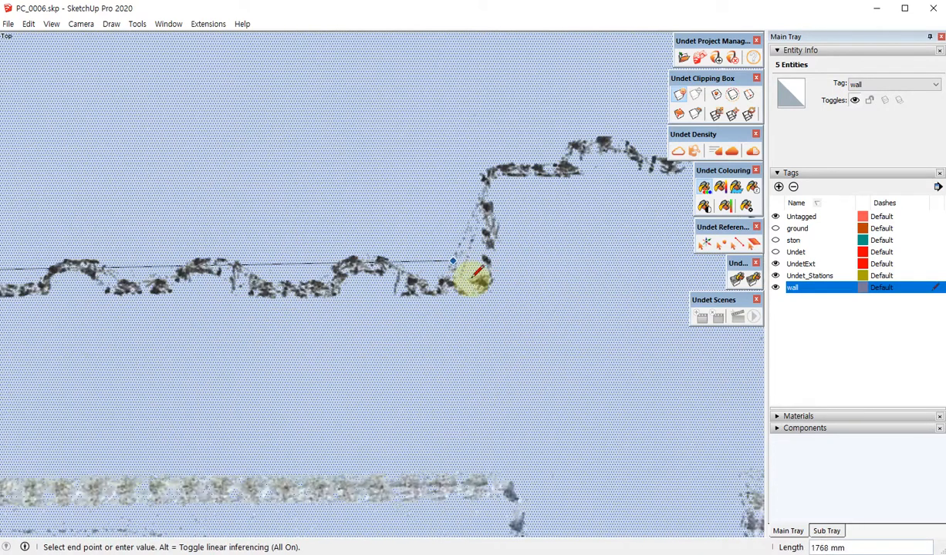
scroll(478, 281, up, 2)
click(482, 281)
Trace across the base of this pilaster, about 412 mm, to the near edge of the second window
scroll(191, 326, down, 2)
scroll(185, 323, down, 1)
scroll(152, 315, down, 4)
scroll(321, 318, up, 3)
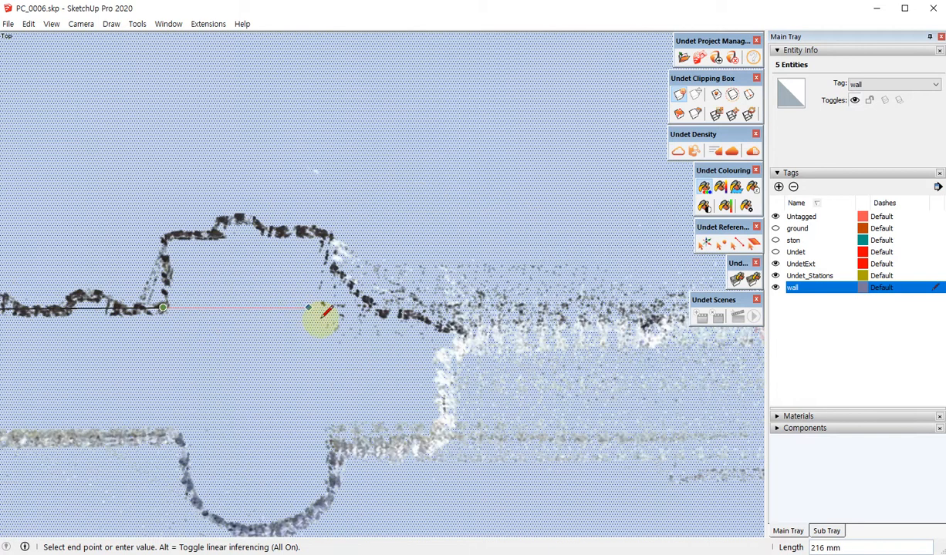
scroll(141, 311, down, 5)
scroll(238, 316, up, 5)
scroll(188, 299, up, 2)
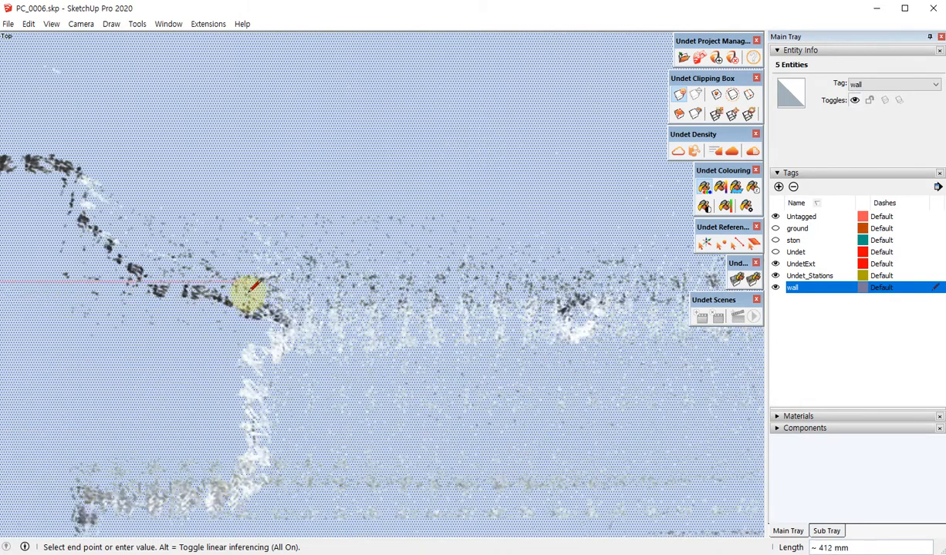
scroll(250, 290, up, 1)
click(250, 289)
Trace across the second window opening, about 1361 mm, to its far edge
scroll(178, 308, down, 3)
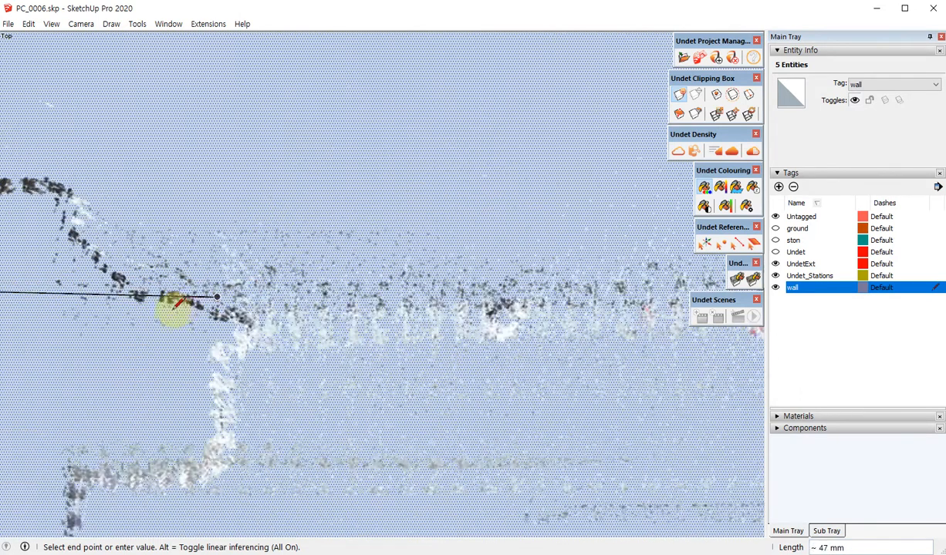
scroll(121, 344, down, 6)
scroll(306, 332, up, 2)
scroll(349, 330, up, 3)
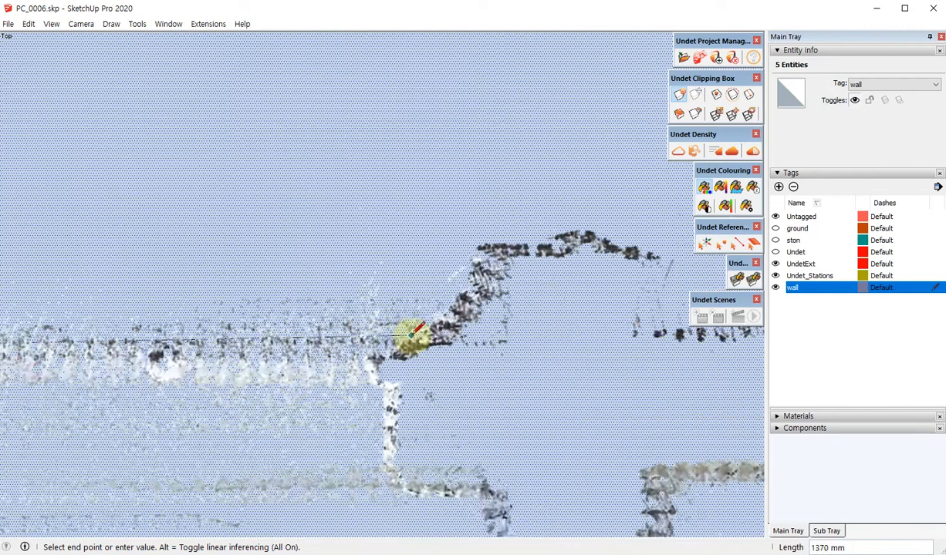
scroll(402, 358, up, 2)
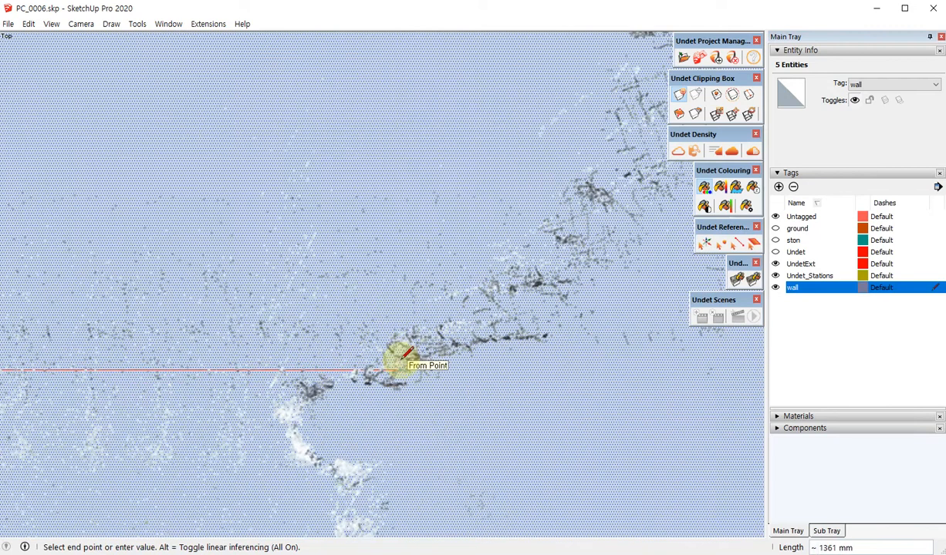
click(400, 361)
Trace across the pilaster after the second window and along the wall to the last pilaster before the annex
scroll(327, 369, down, 5)
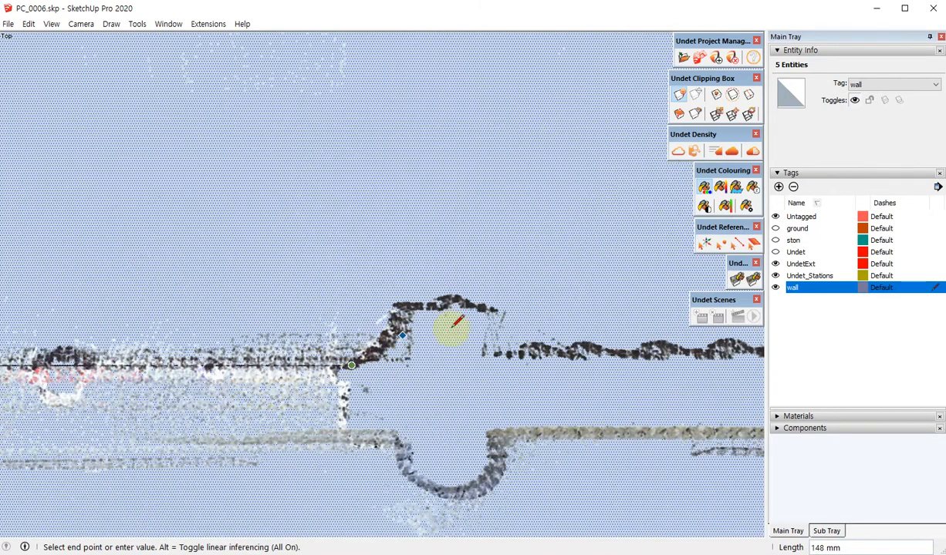
scroll(489, 349, up, 4)
click(494, 342)
scroll(131, 297, down, 4)
shift+middle_drag(606, 329, 176, 355)
click(570, 323)
scroll(570, 324, up, 3)
shift+middle_drag(571, 324, 119, 351)
scroll(409, 343, up, 1)
scroll(455, 361, up, 4)
scroll(259, 342, down, 7)
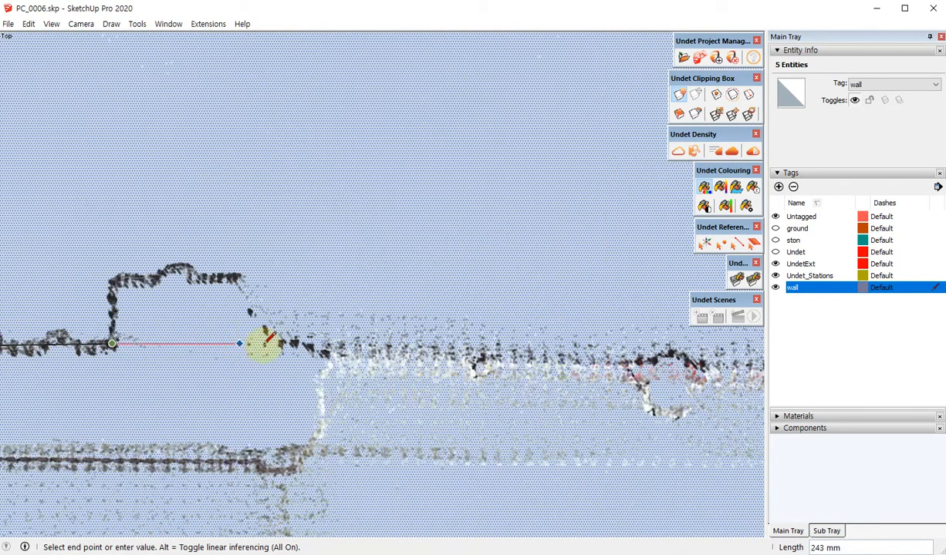
Trace across the last pilaster's base to the edge of the window beside the annex and end the line there
scroll(336, 338, up, 2)
scroll(324, 354, up, 4)
click(332, 358)
scroll(332, 358, down, 4)
shift+middle_drag(259, 350, 76, 309)
scroll(76, 308, down, 2)
shift+middle_drag(553, 362, 338, 358)
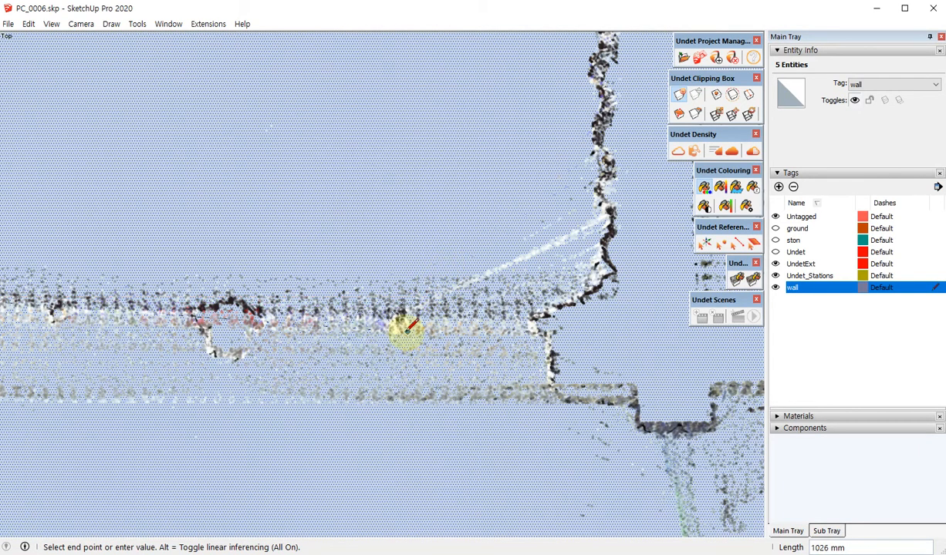
scroll(656, 245, down, 3)
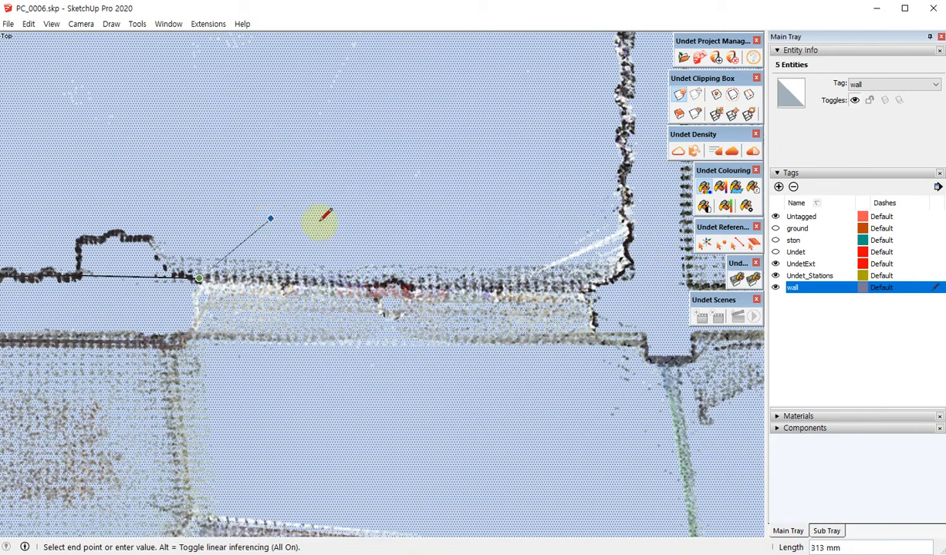
scroll(608, 279, up, 2)
scroll(537, 332, down, 7)
key(space)
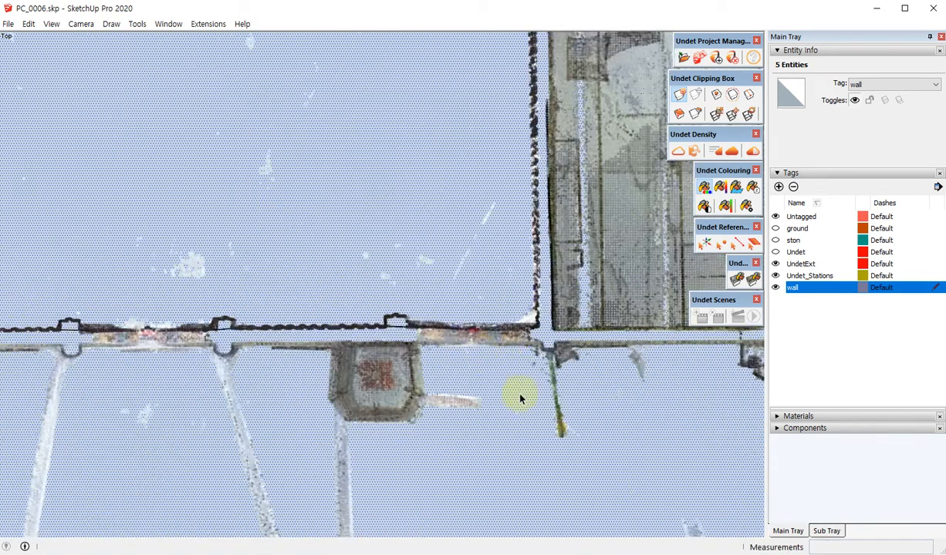
Scale the clipping box height to 0.56 by raising its underside, and inspect the thinner wall section in the top view
mouse_move(466, 389)
middle_down()
mouse_move(318, 211)
mouse_move(302, 176)
middle_up()
scroll(565, 370, down, 5)
middle_drag(426, 390, 412, 344)
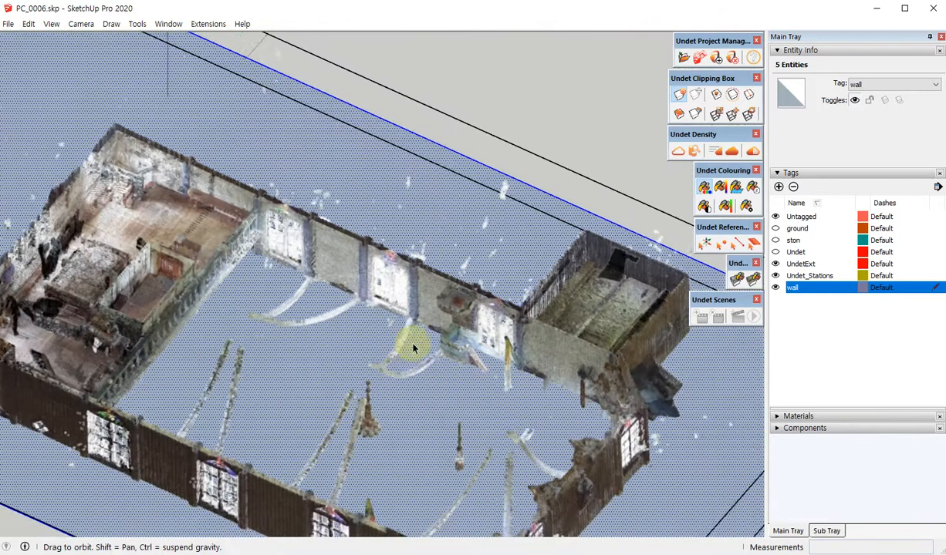
scroll(642, 287, down, 2)
click(717, 114)
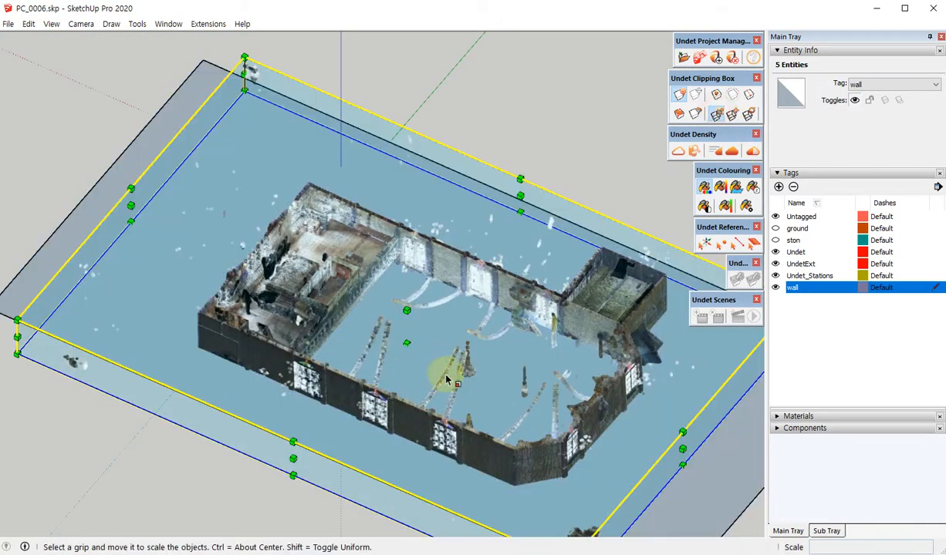
drag(405, 343, 408, 333)
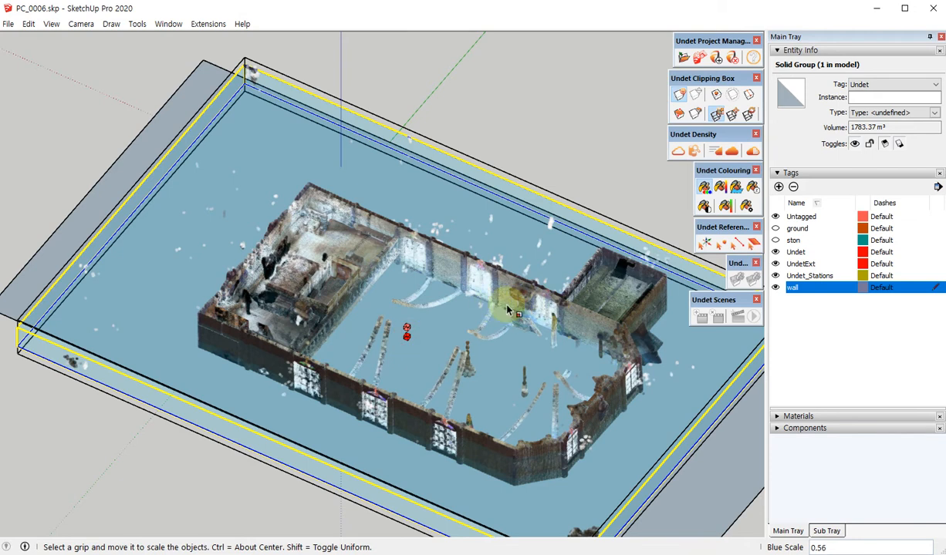
key(space)
key(F2)
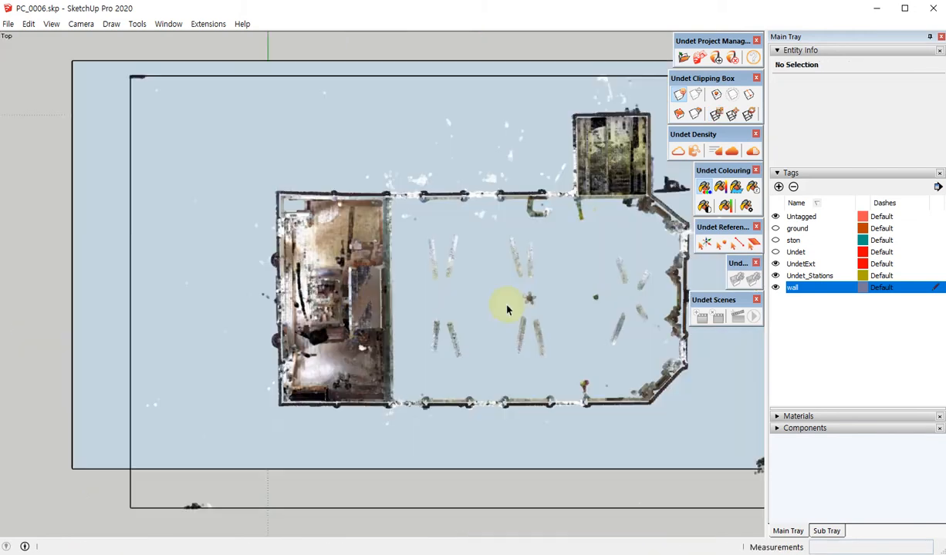
scroll(615, 204, up, 8)
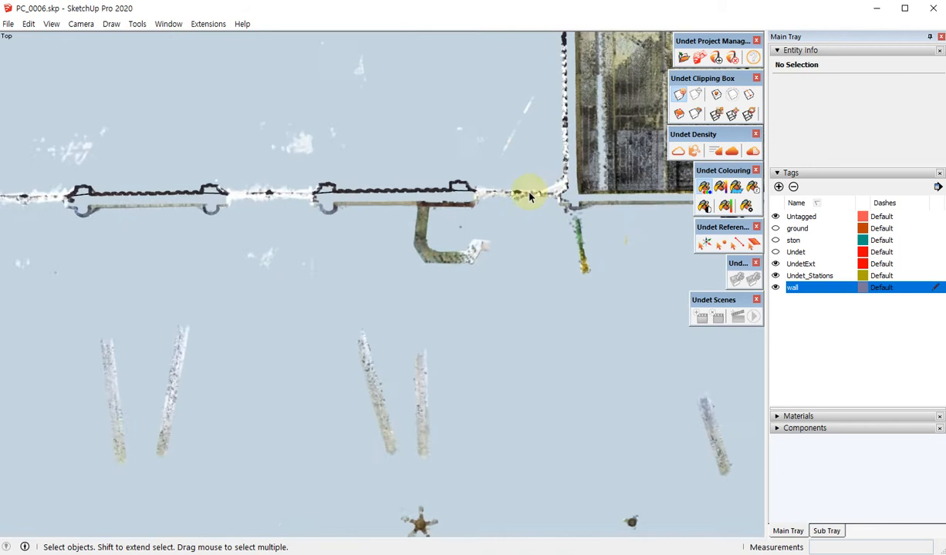
scroll(472, 208, up, 3)
shift+middle_drag(371, 251, 273, 292)
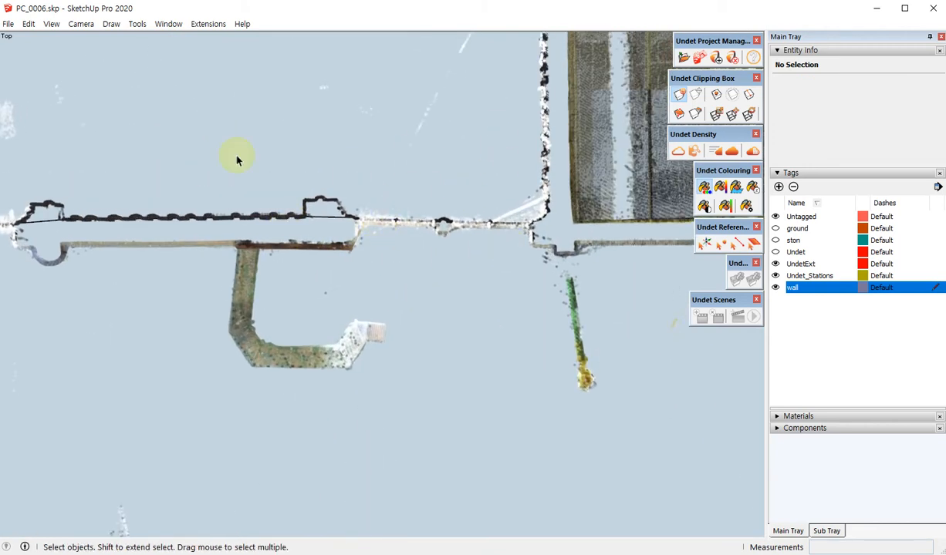
scroll(540, 229, down, 8)
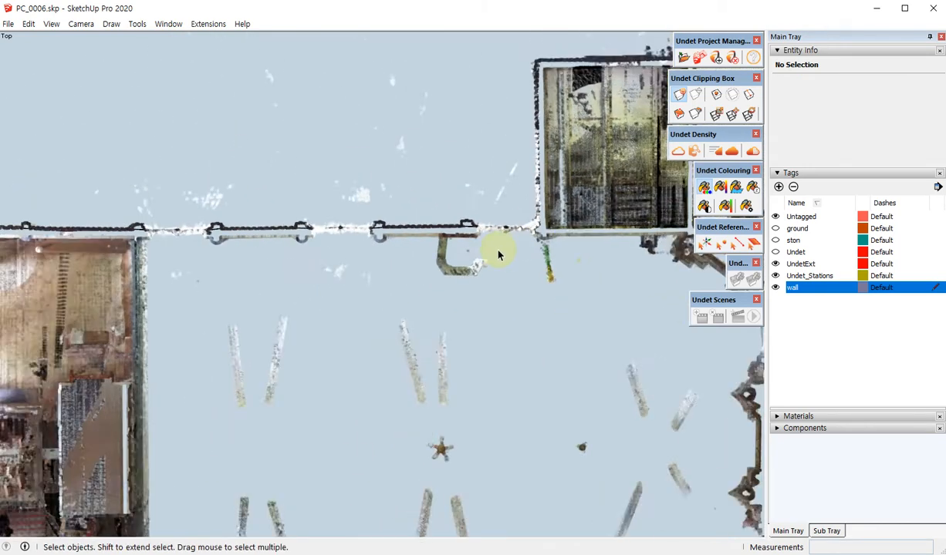
Move the rectangle face and its edges vertically up about 540 mm
scroll(455, 264, down, 2)
middle_drag(355, 395, 316, 300)
double_click(226, 270)
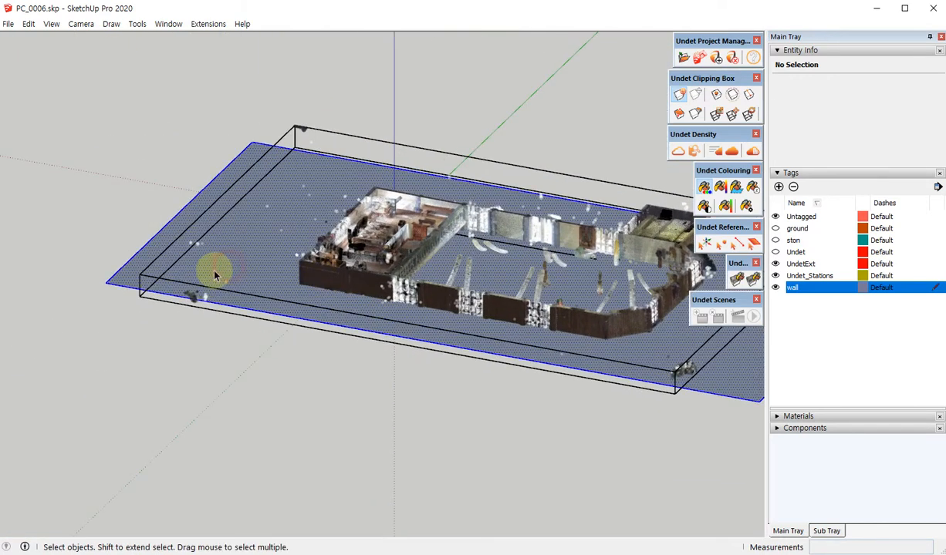
key(m)
click(105, 283)
key(Up)
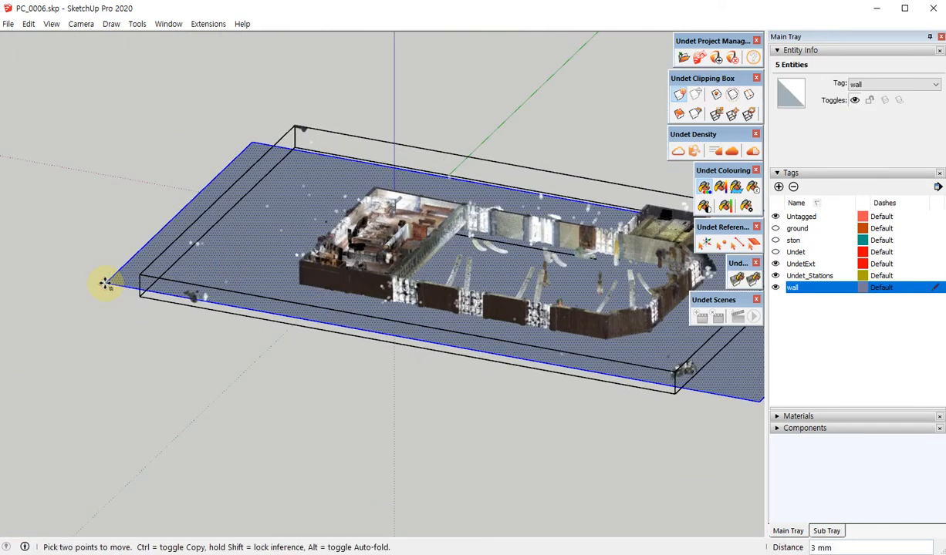
key(F3)
click(75, 267)
middle_drag(347, 247, 300, 323)
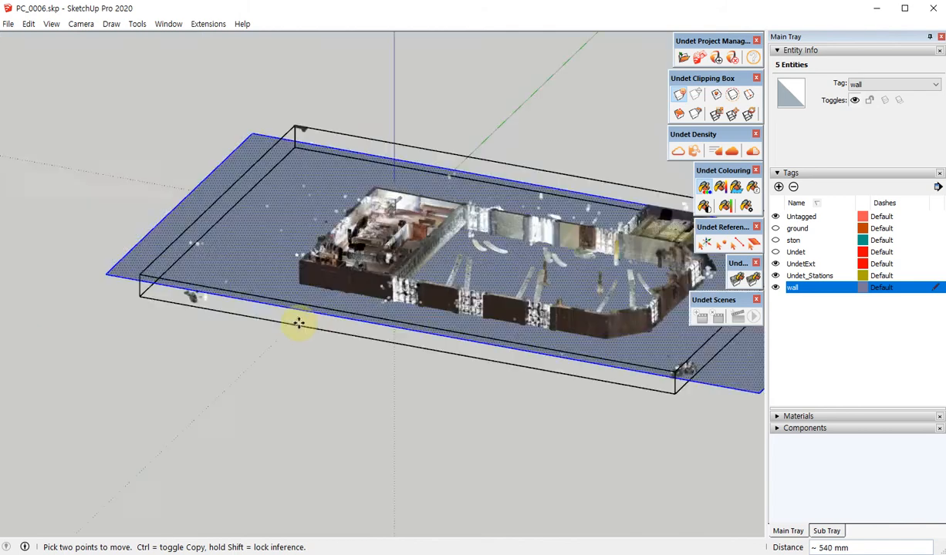
Hide the point cloud and compare the raised rectangle face with the traced wall lines in a low 3D view
key(F2)
key(space)
scroll(482, 245, up, 4)
key(F4)
scroll(478, 264, down, 3)
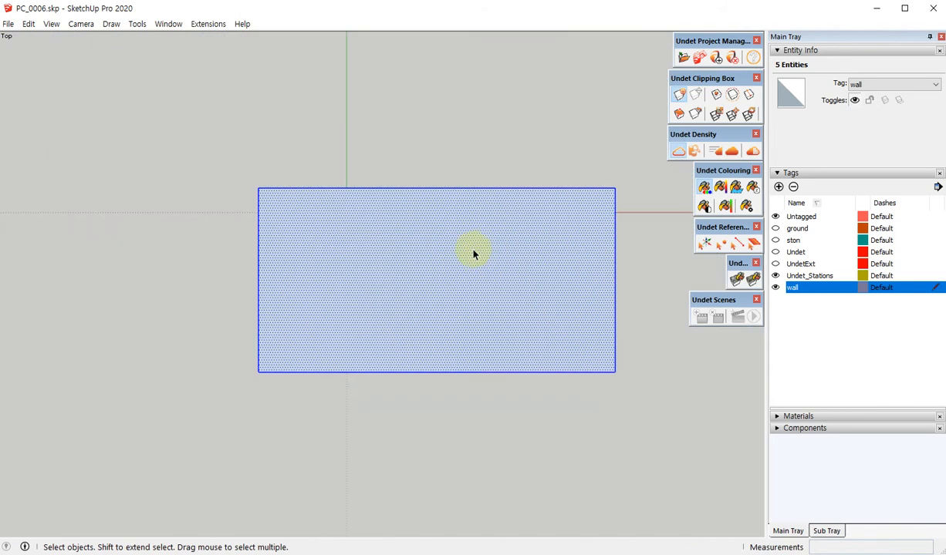
middle_drag(473, 249, 434, 270)
scroll(434, 270, up, 3)
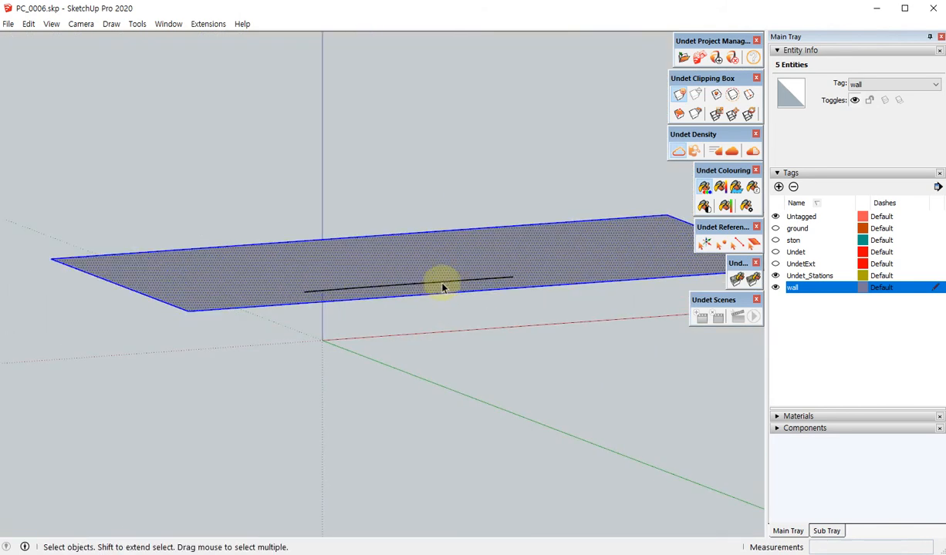
Move the traced wall lines vertically onto the raised rectangle face and return to the top view with the point cloud shown
click(439, 280)
key(m)
middle_drag(523, 266, 568, 279)
key(space)
middle_drag(465, 307, 419, 422)
key(F2)
key(h)
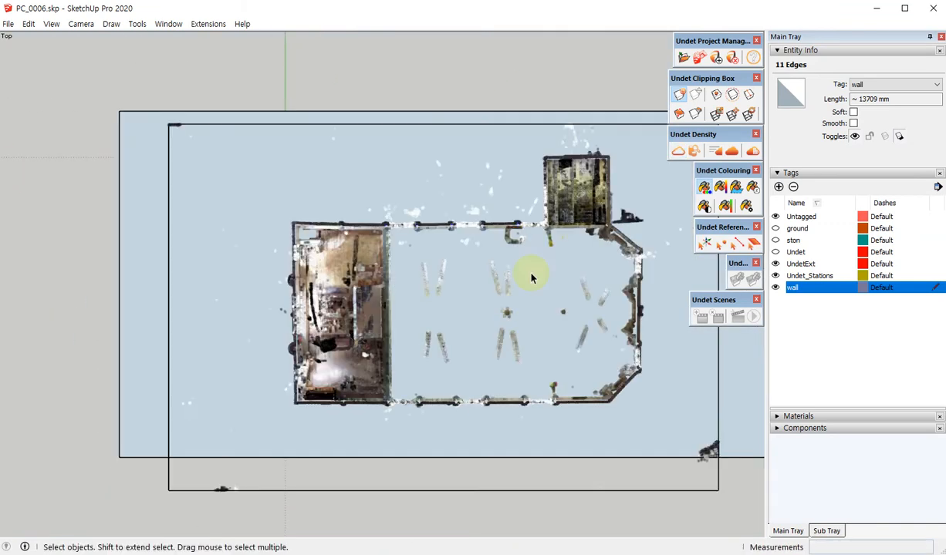
Draw a line about 1322 mm long from the last traced endpoint across the window to the corner beside the annex
scroll(516, 220, up, 7)
key(l)
scroll(493, 227, up, 1)
key(h)
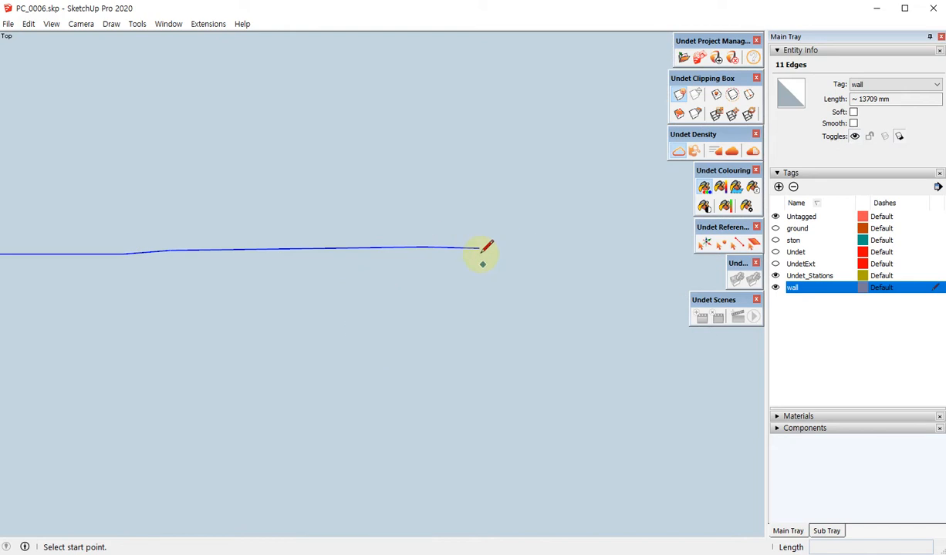
click(479, 248)
key(h)
scroll(273, 267, down, 4)
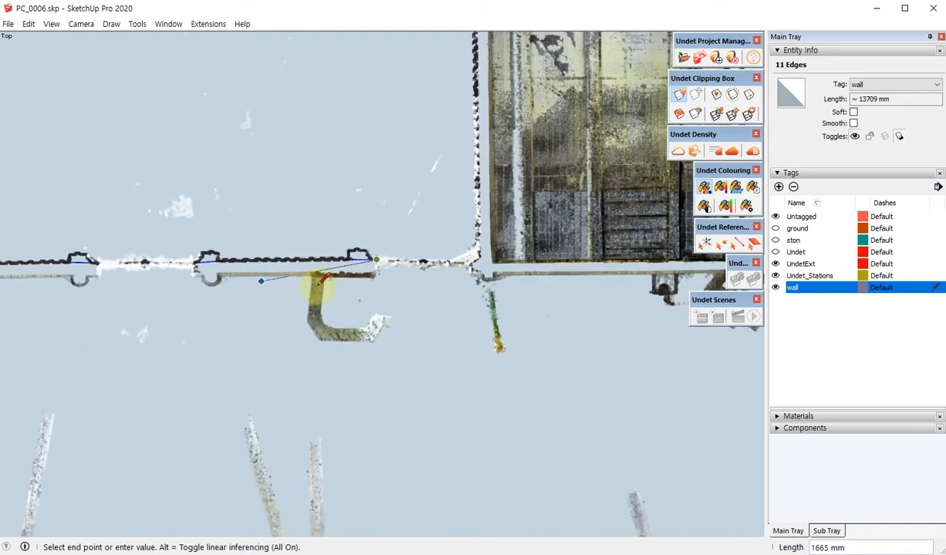
scroll(388, 258, up, 5)
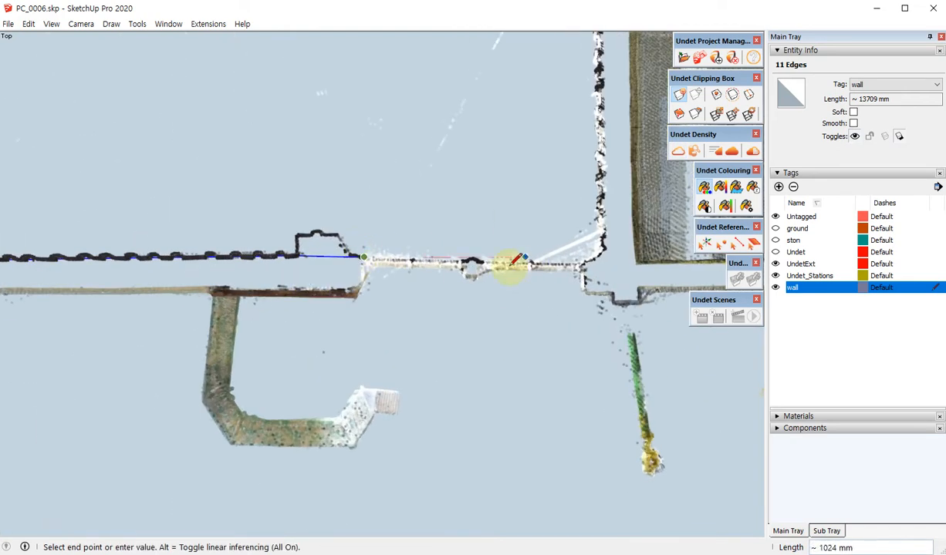
scroll(319, 286, down, 2)
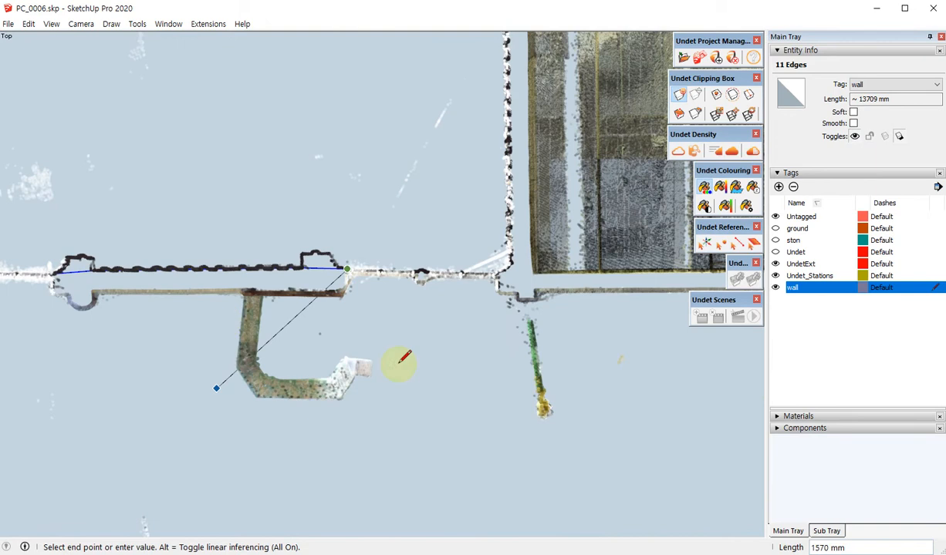
scroll(524, 268, up, 1)
scroll(480, 275, up, 3)
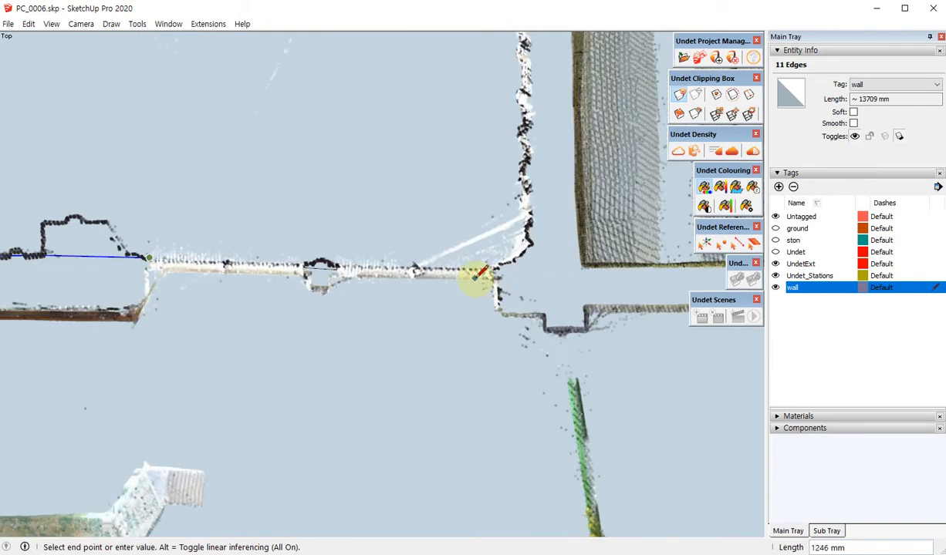
scroll(494, 267, up, 2)
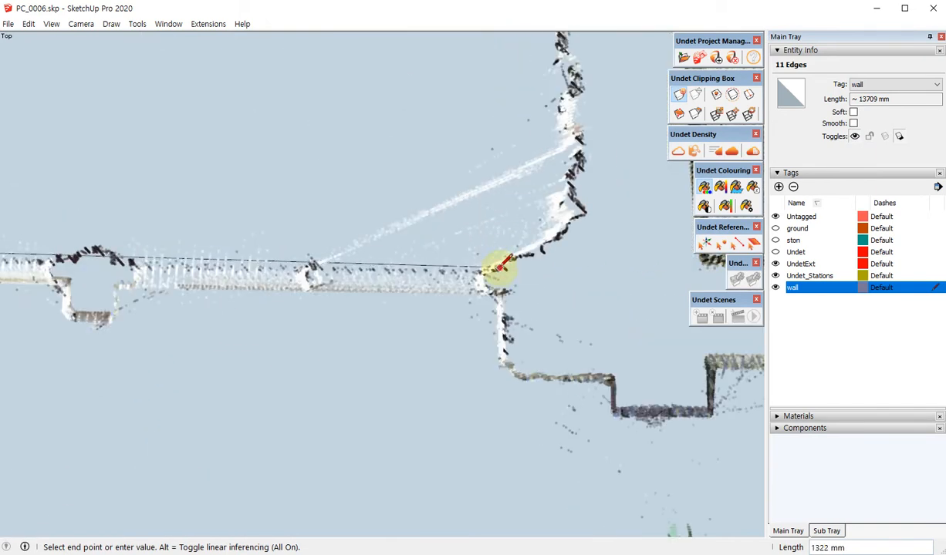
click(500, 267)
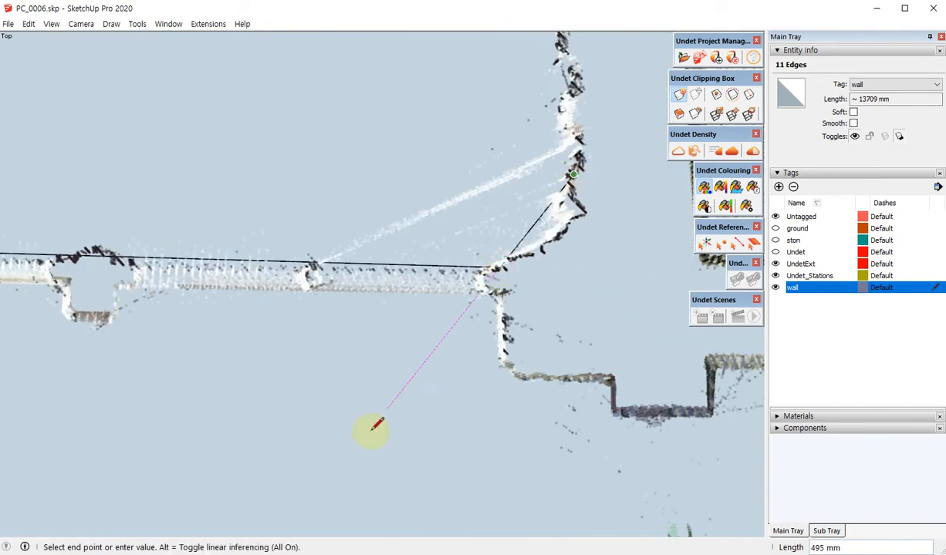
Trace the short diagonal at the annex corner and the annex's three outer walls, about 3874, 3796 and 3998 mm long
middle_drag(376, 425, 415, 249)
scroll(394, 387, up, 2)
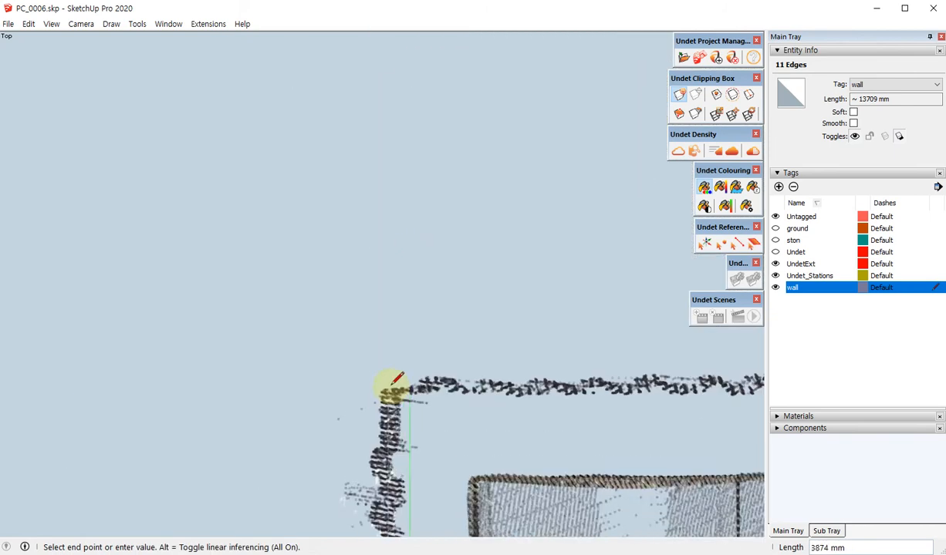
middle_drag(147, 244, 469, 258)
scroll(486, 270, up, 2)
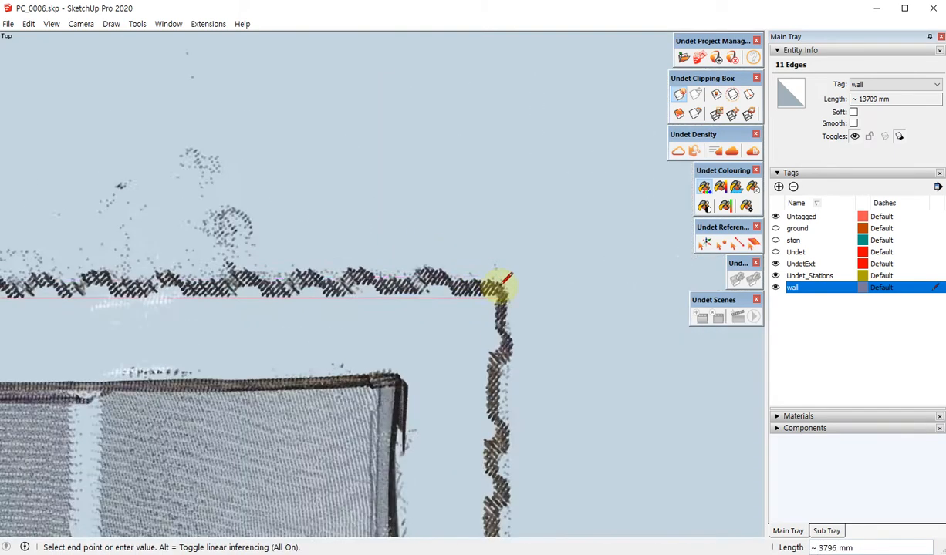
scroll(498, 287, up, 2)
middle_drag(497, 287, 495, 262)
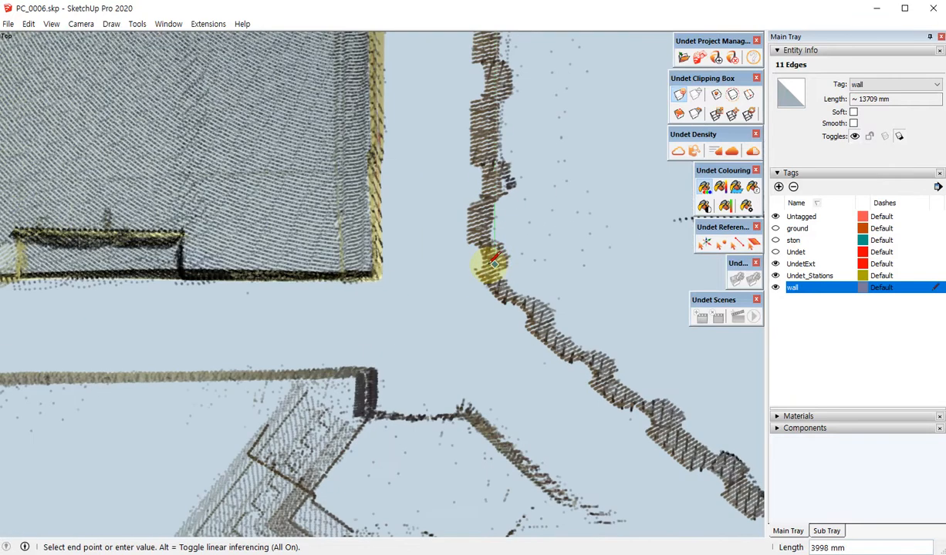
scroll(494, 262, up, 3)
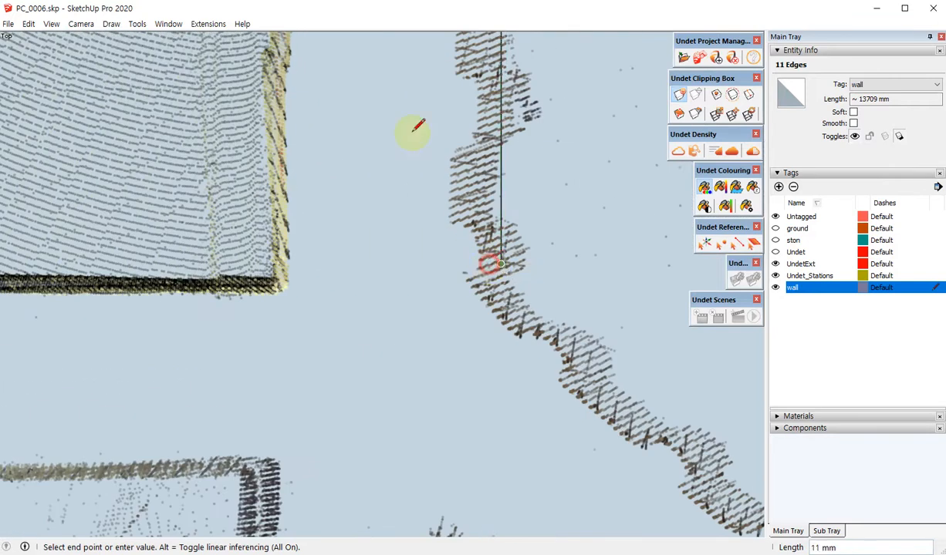
Trace the angled wall beyond the annex, about 1603 mm long, and the 117 mm return at its end
scroll(331, 122, down, 8)
shift+middle_drag(702, 451, 371, 169)
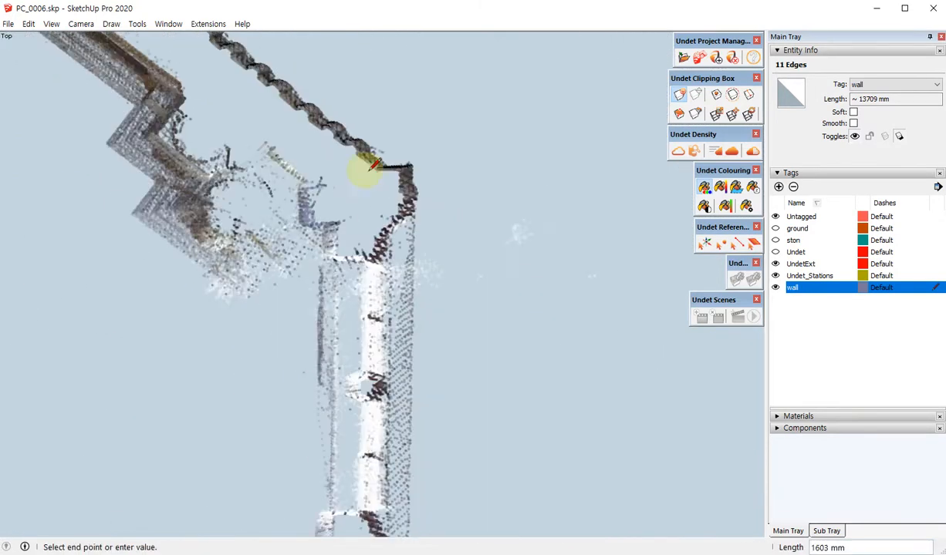
scroll(372, 169, up, 8)
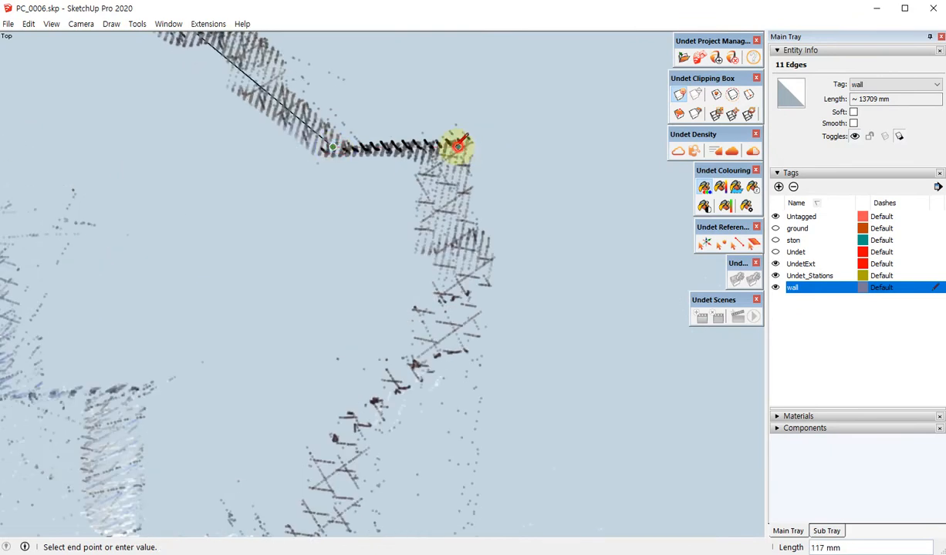
Trace the corner pilaster's face about 168 mm long and its slanted side of about 161 mm towards the end wall's window
scroll(540, 115, down, 8)
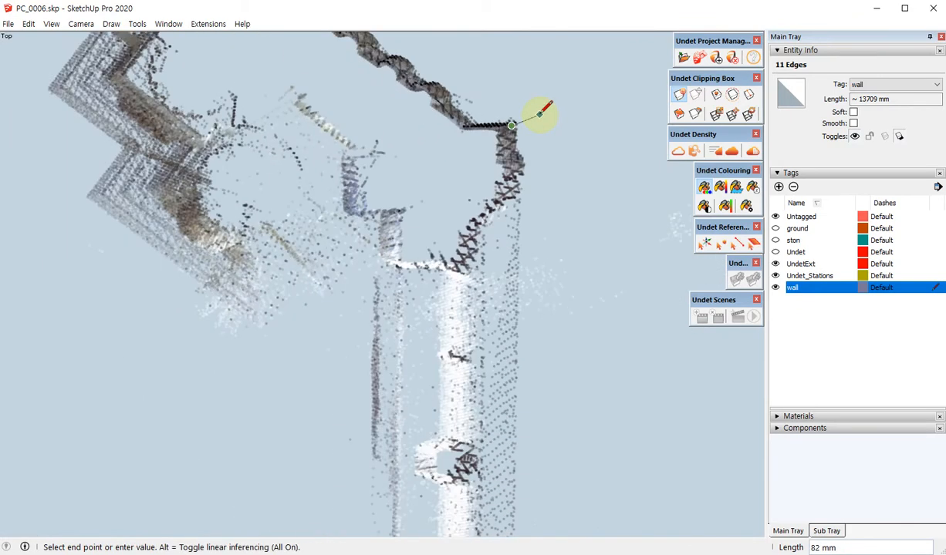
scroll(545, 109, down, 3)
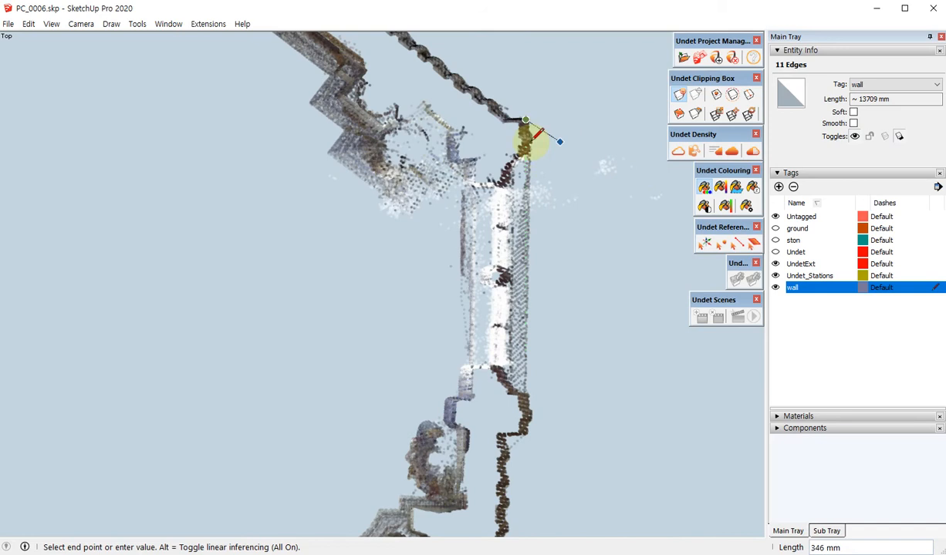
scroll(533, 137, up, 10)
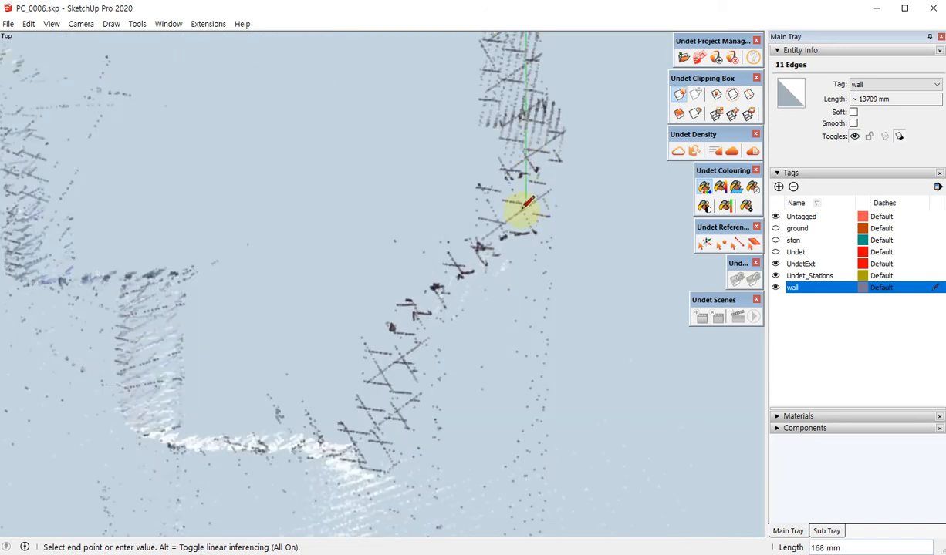
click(524, 208)
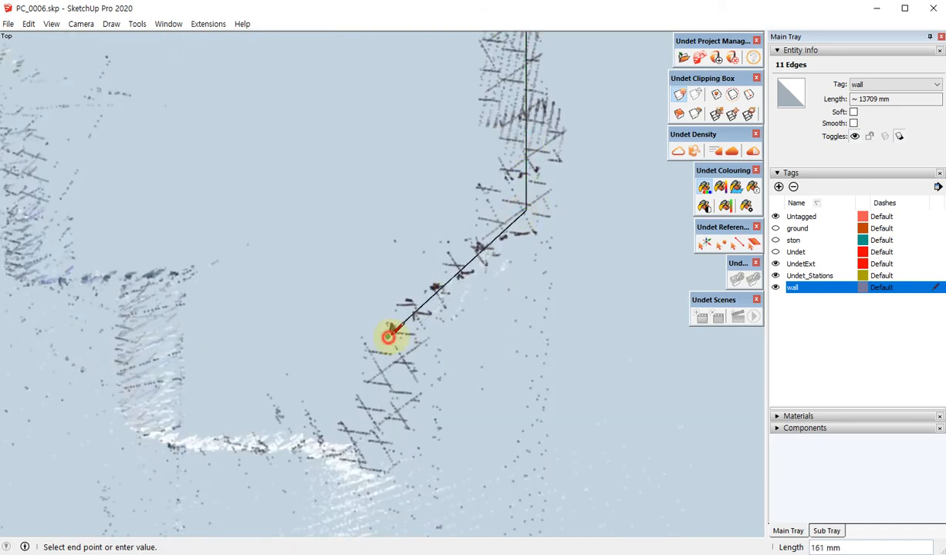
Set the point cloud's transparency to 89 in the colouring settings to see the window edge while tracing
middle_drag(478, 188, 475, 339)
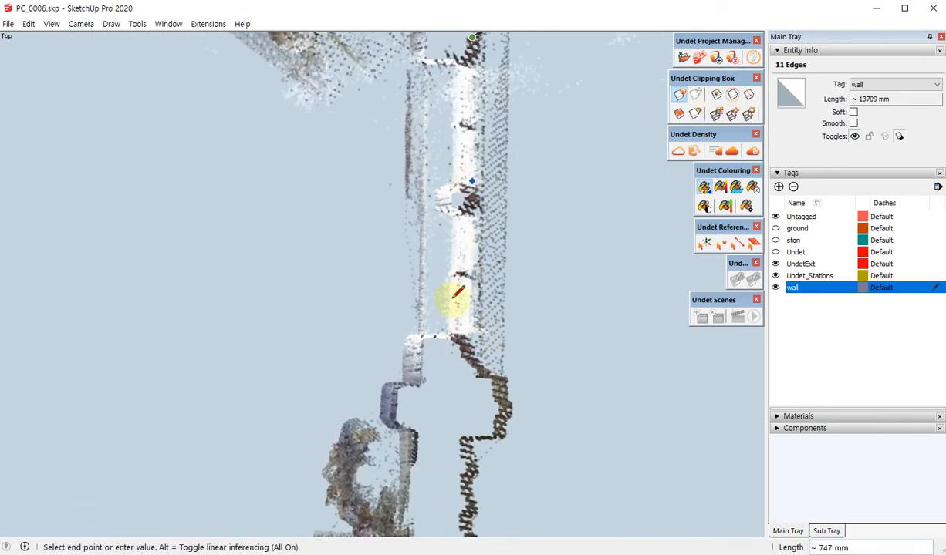
middle_drag(458, 294, 473, 244)
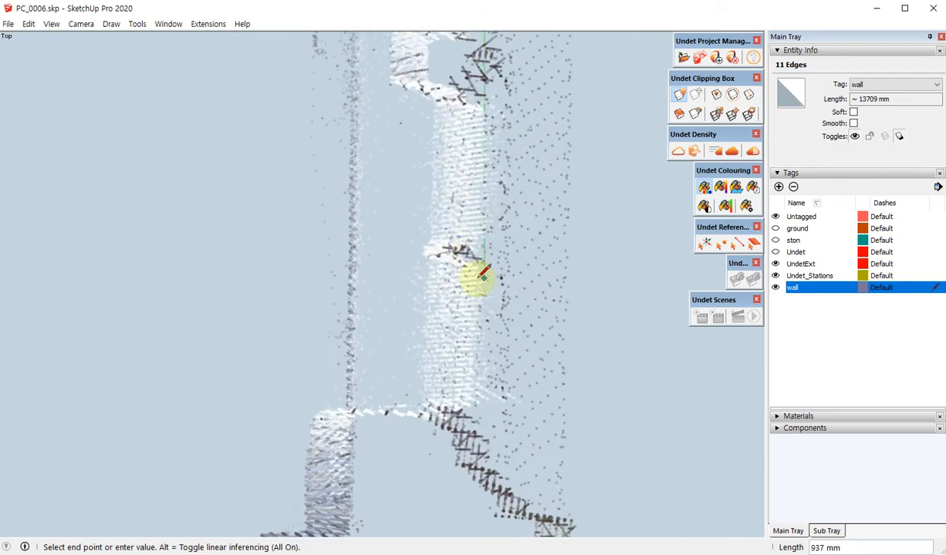
click(745, 210)
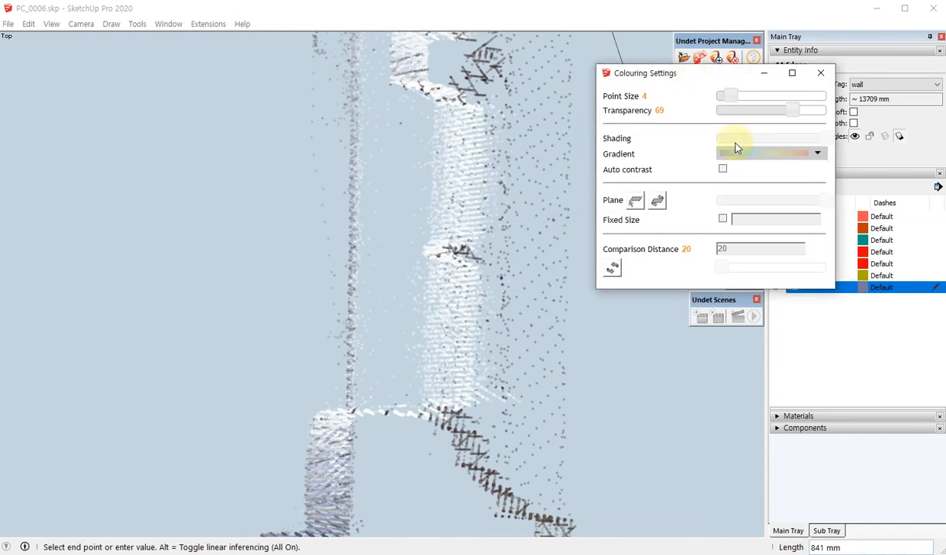
drag(815, 111, 822, 109)
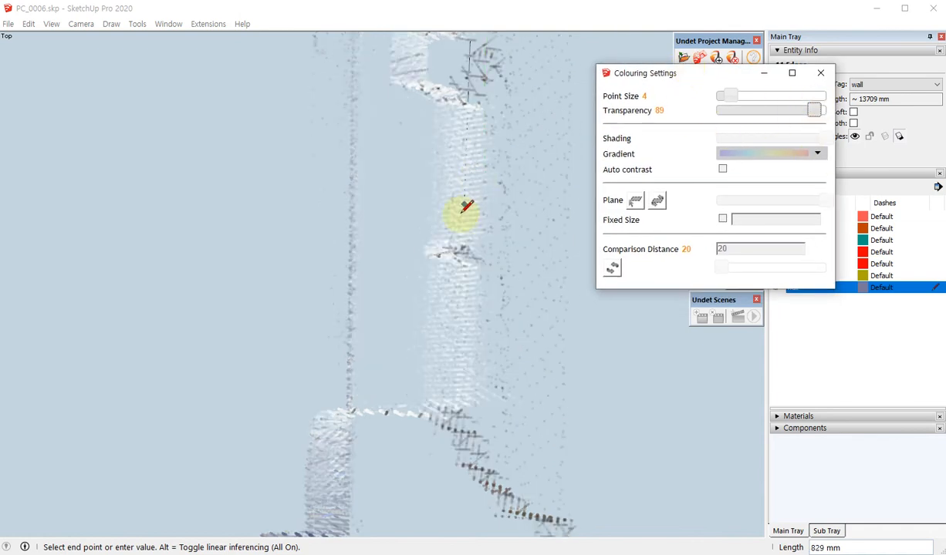
End the window line at the next pilaster and trace that pilaster's slanted side and its short edge of about 75 mm
click(447, 413)
shift+middle_drag(493, 480, 369, 266)
scroll(369, 267, up, 1)
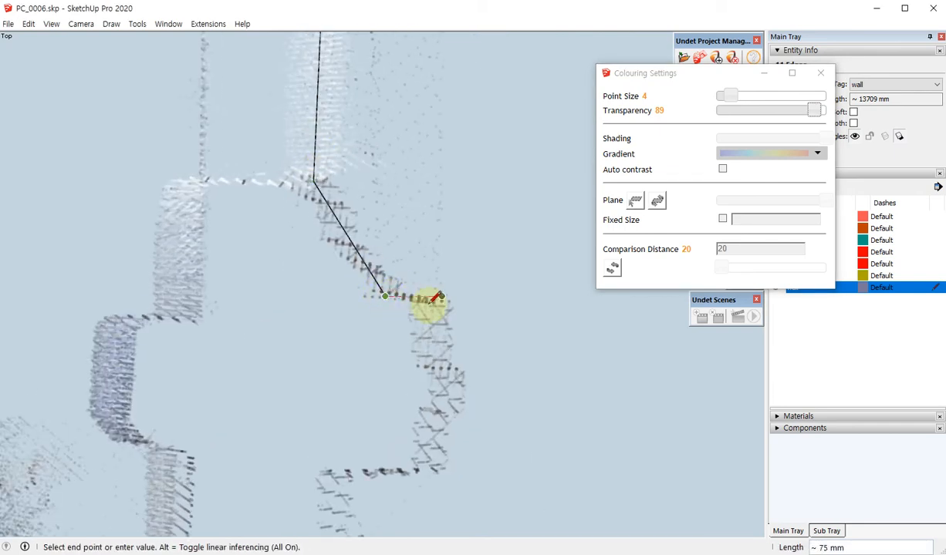
scroll(432, 302, up, 2)
click(431, 300)
Trace the pilaster's front face, about 220 mm long, and its return back to the wall
scroll(438, 90, down, 3)
scroll(420, 322, up, 1)
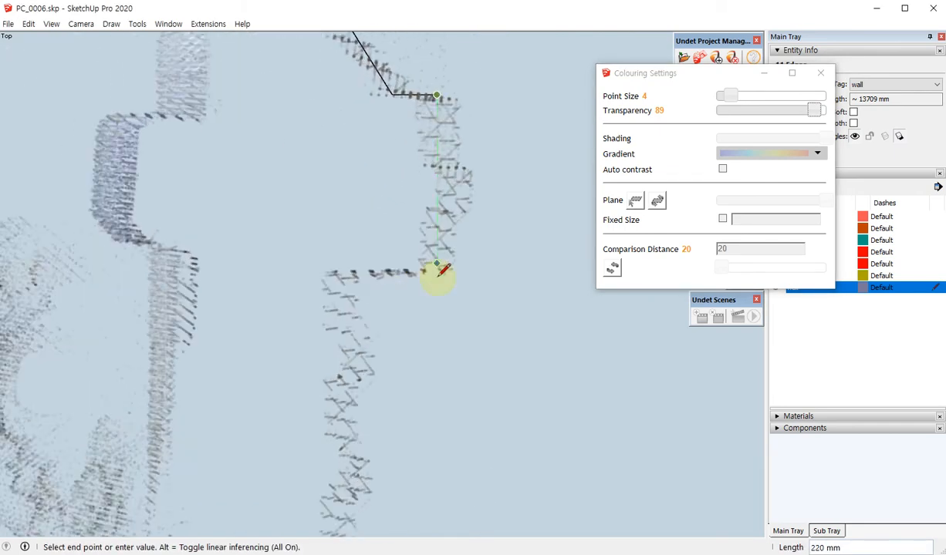
scroll(337, 279, up, 2)
click(342, 271)
Draw the end wall's straight middle line, about 3734 mm long, to the next pilaster
scroll(398, 112, down, 6)
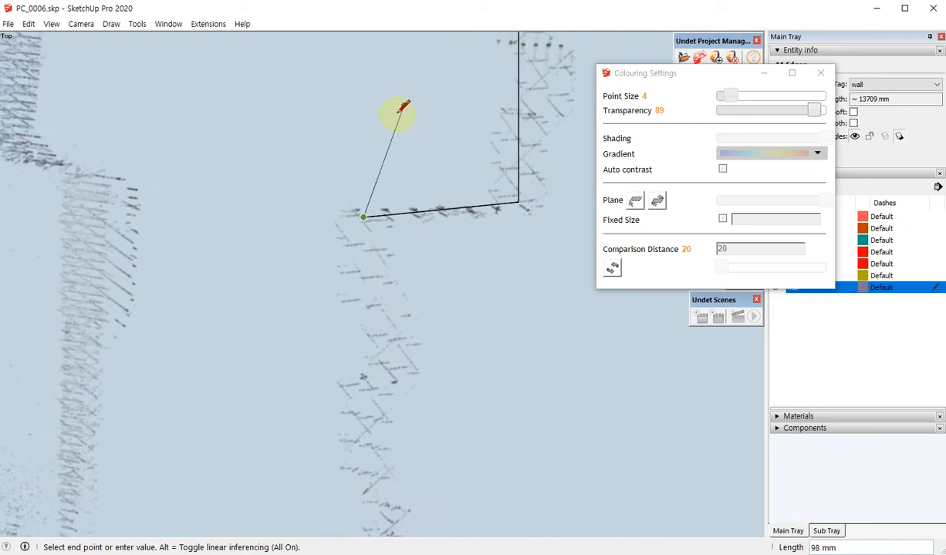
shift+middle_drag(448, 429, 479, 76)
shift+middle_drag(464, 318, 461, 257)
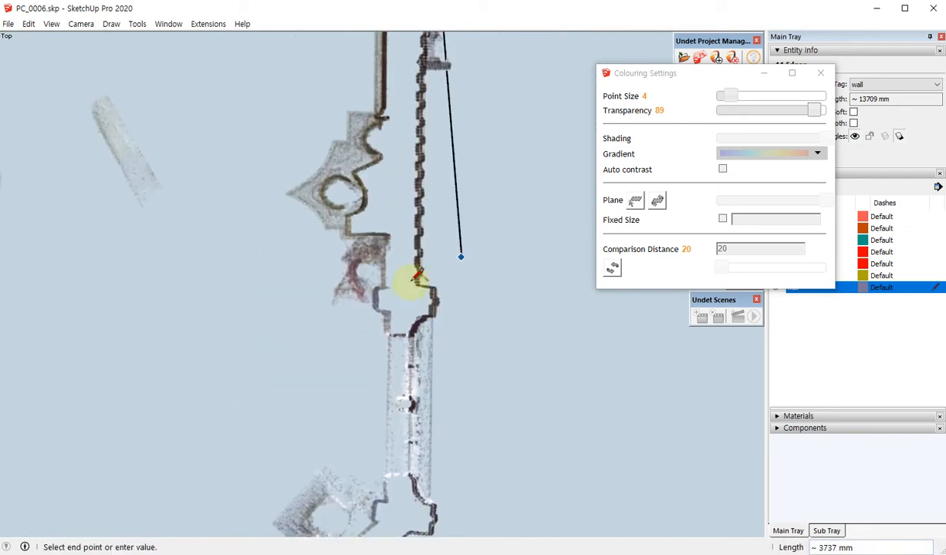
scroll(414, 278, up, 4)
scroll(422, 278, up, 2)
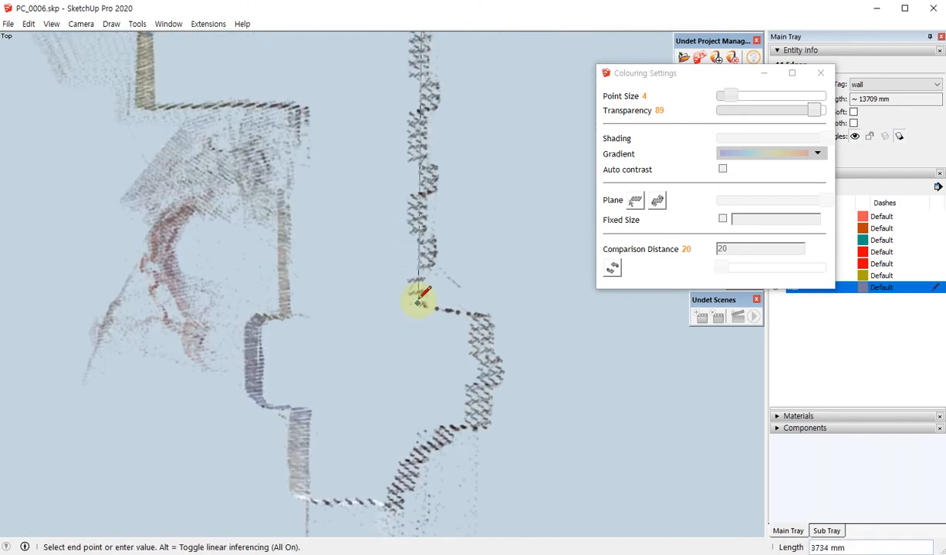
Trace around this pilaster, including its slanted side of about 223 mm, and draw the line across the second window
click(478, 317)
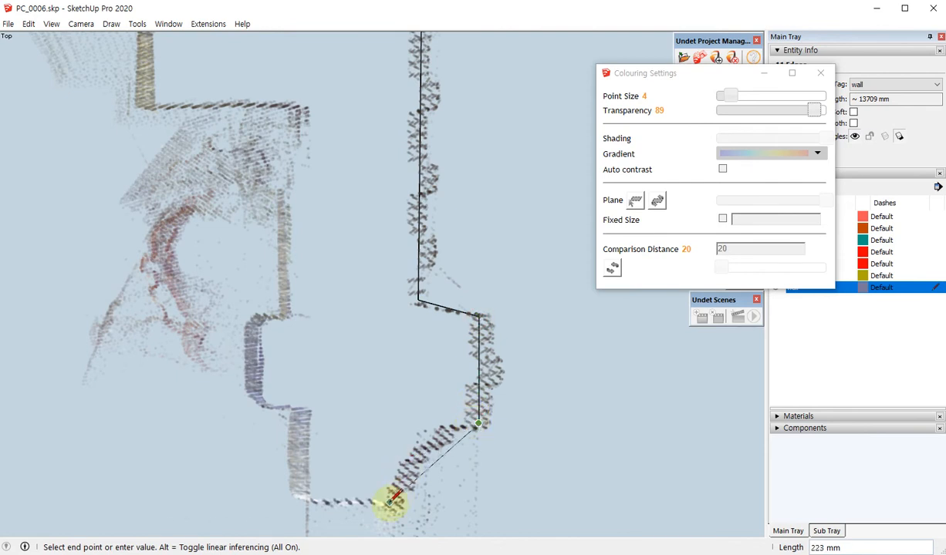
middle_drag(397, 502, 453, 243)
scroll(441, 279, up, 5)
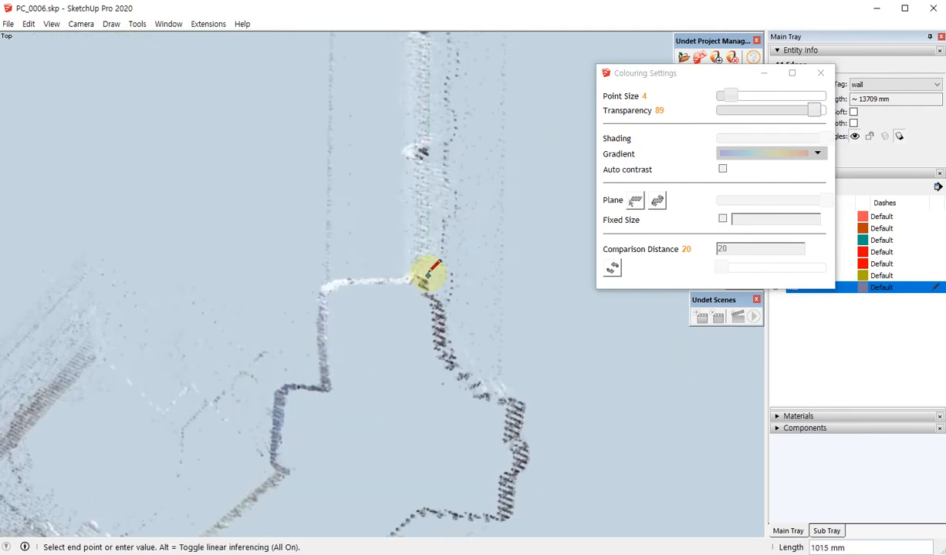
click(428, 299)
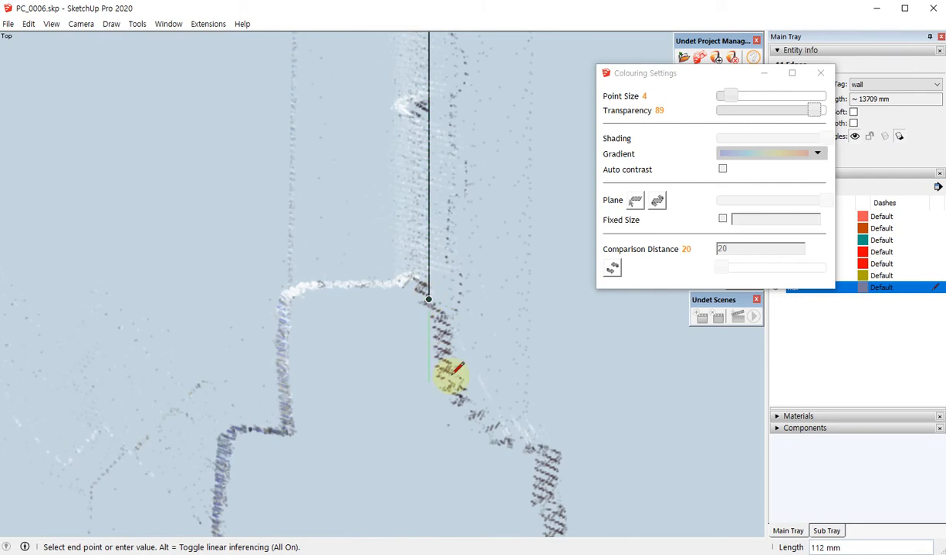
Trace the last corner pilaster's stepped side with a diagonal of about 127 mm and a short outer edge of about 73 mm
scroll(445, 330, up, 3)
click(439, 306)
scroll(298, 166, down, 5)
scroll(411, 309, up, 3)
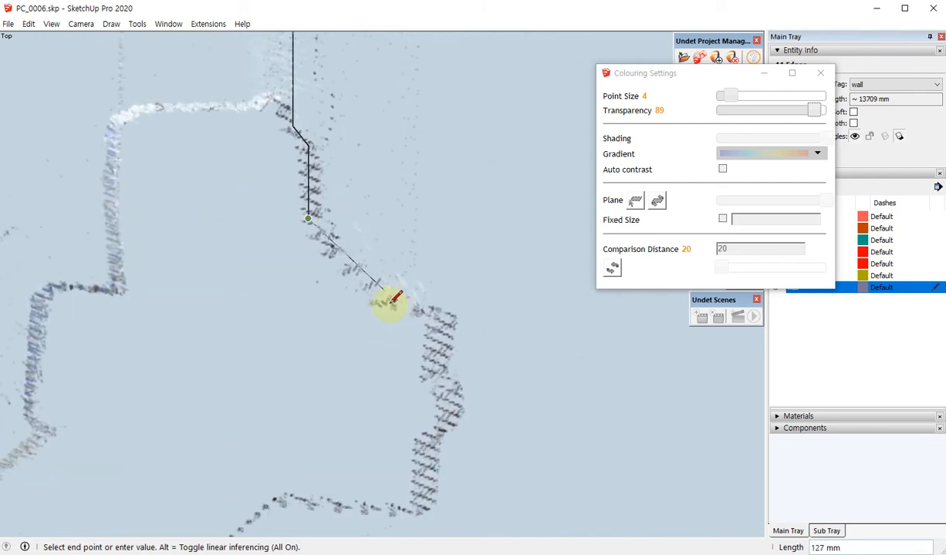
click(387, 306)
scroll(443, 316, up, 2)
click(438, 317)
scroll(463, 197, down, 2)
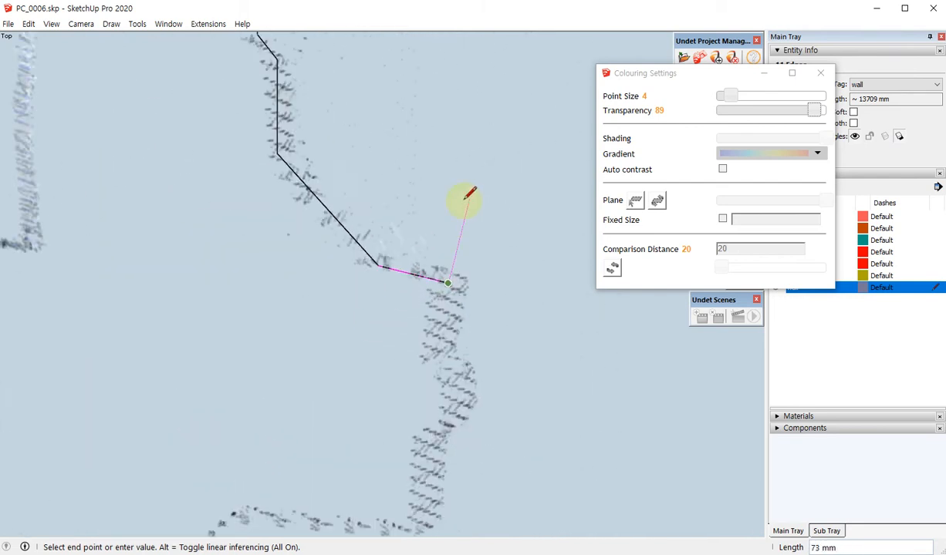
Complete the corner pilaster's outline and draw the second angled wall, about 2493 mm long, to the corner of the long side wall
shift+middle_drag(309, 435, 482, 186)
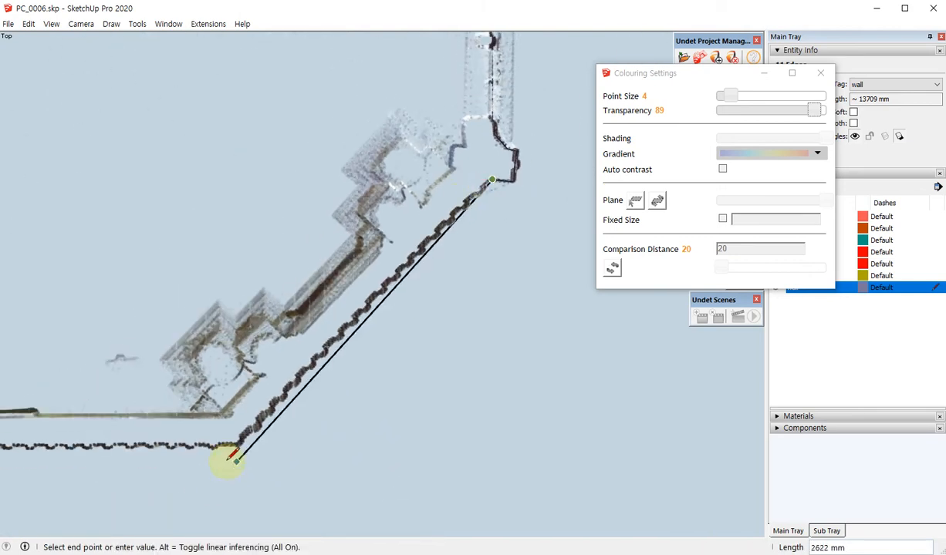
scroll(231, 444, up, 4)
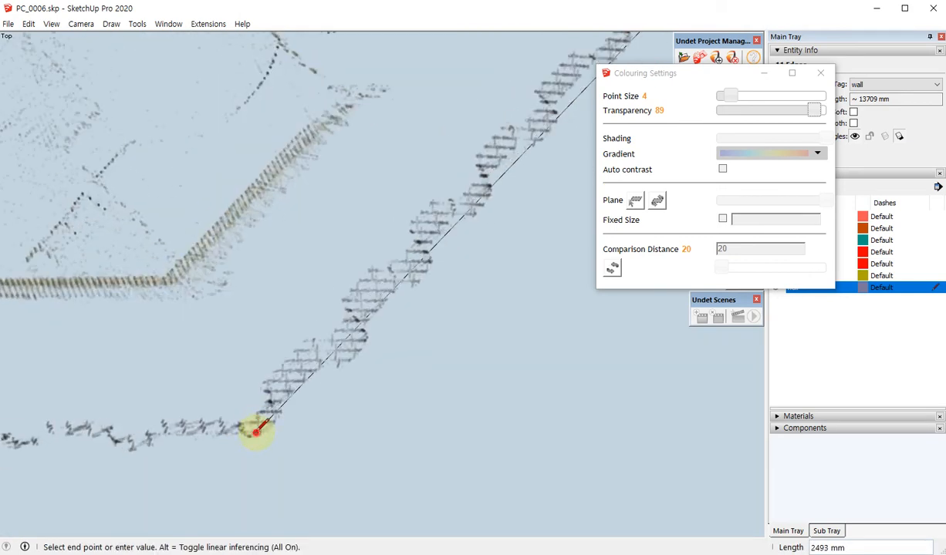
click(256, 432)
scroll(452, 380, down, 5)
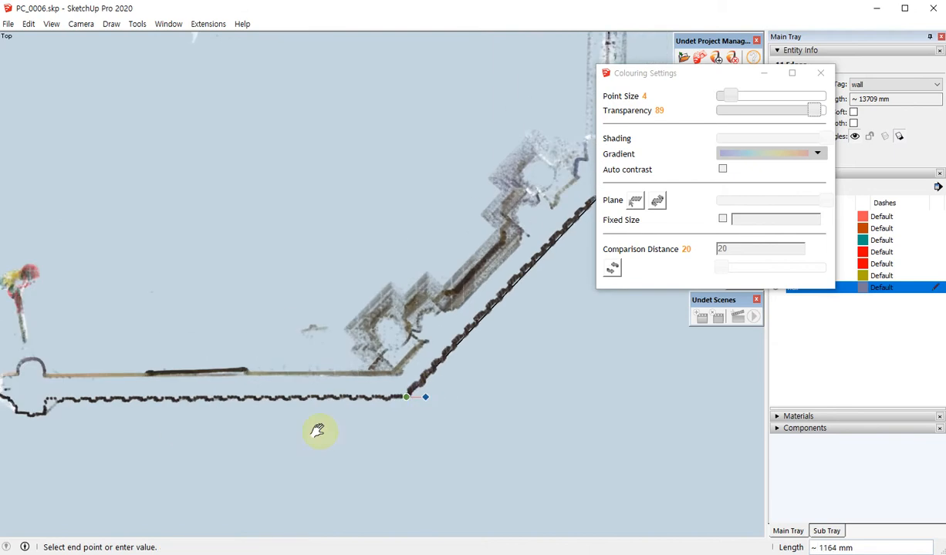
Draw the long side wall's straight line from the angled wall's corner past the first window to the near edge of the second window
shift+middle_drag(317, 431, 395, 386)
scroll(472, 382, up, 5)
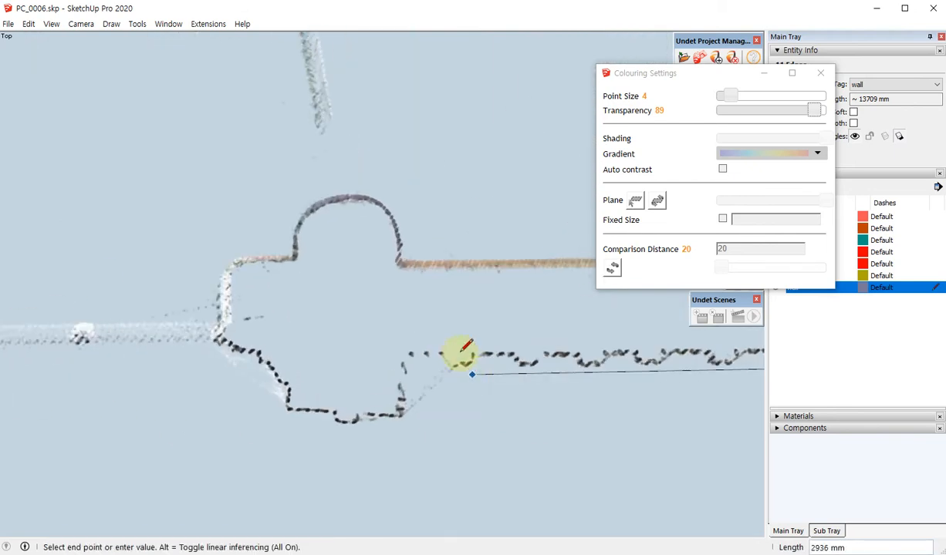
scroll(463, 349, up, 2)
scroll(728, 369, down, 5)
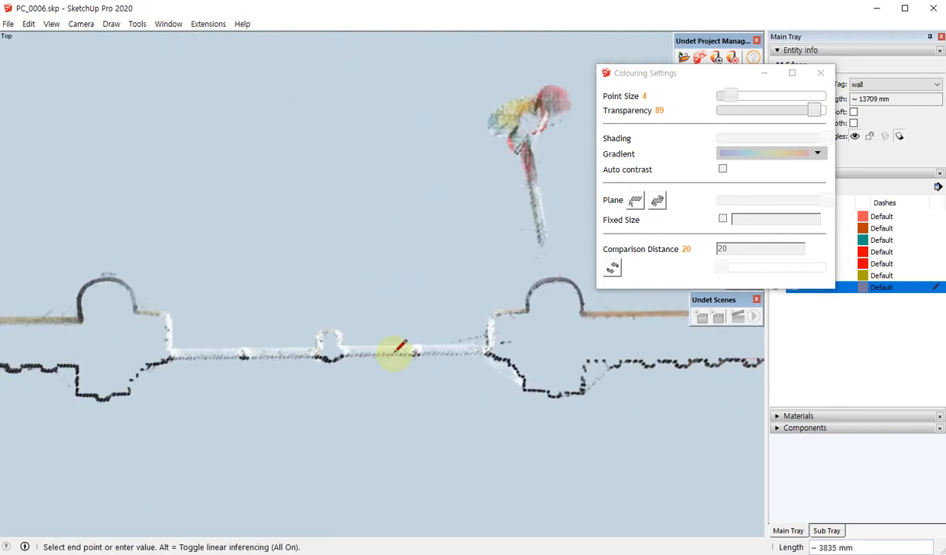
scroll(91, 337, up, 2)
scroll(189, 359, up, 3)
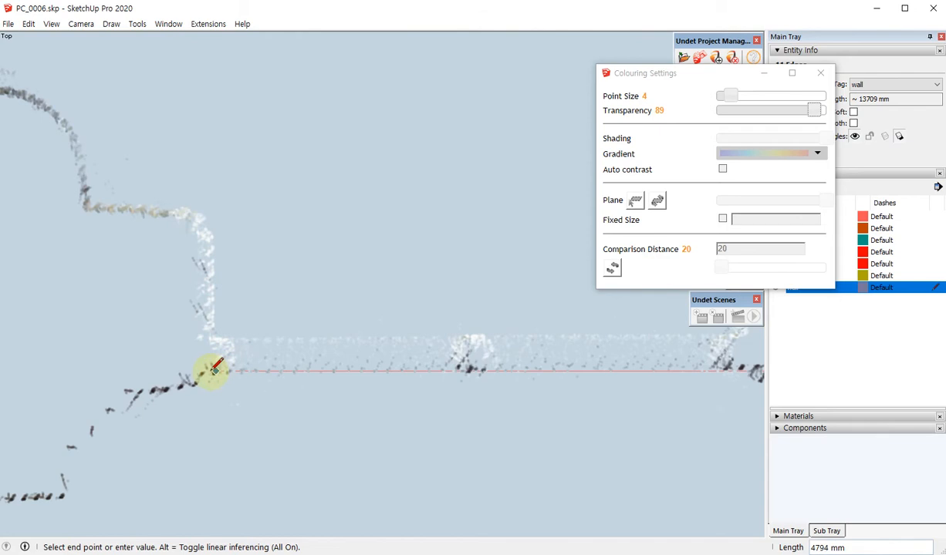
scroll(615, 371, down, 8)
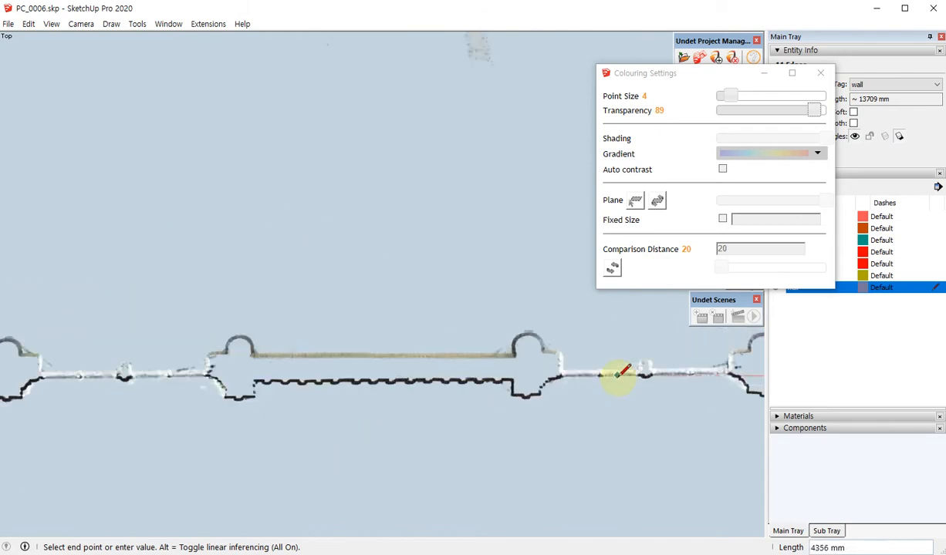
scroll(332, 396, down, 3)
scroll(185, 397, up, 3)
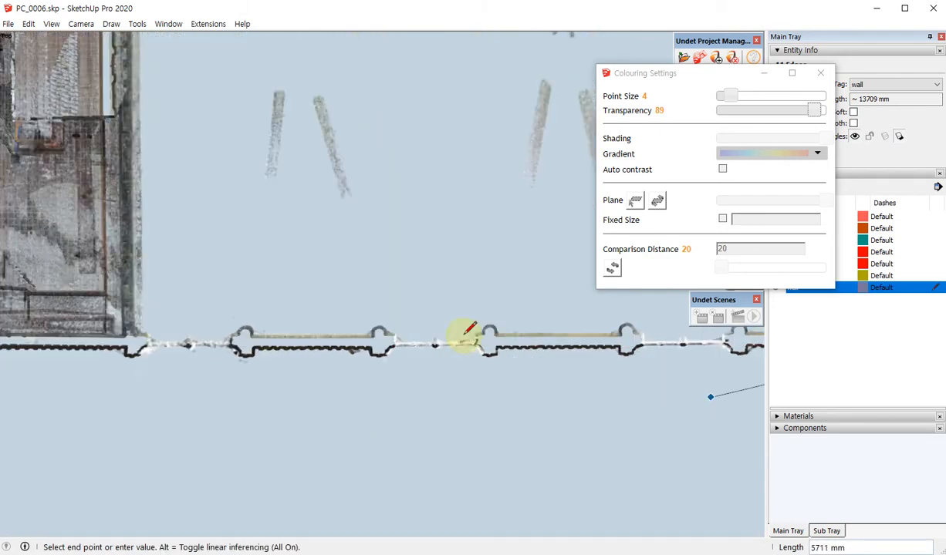
scroll(509, 347, up, 4)
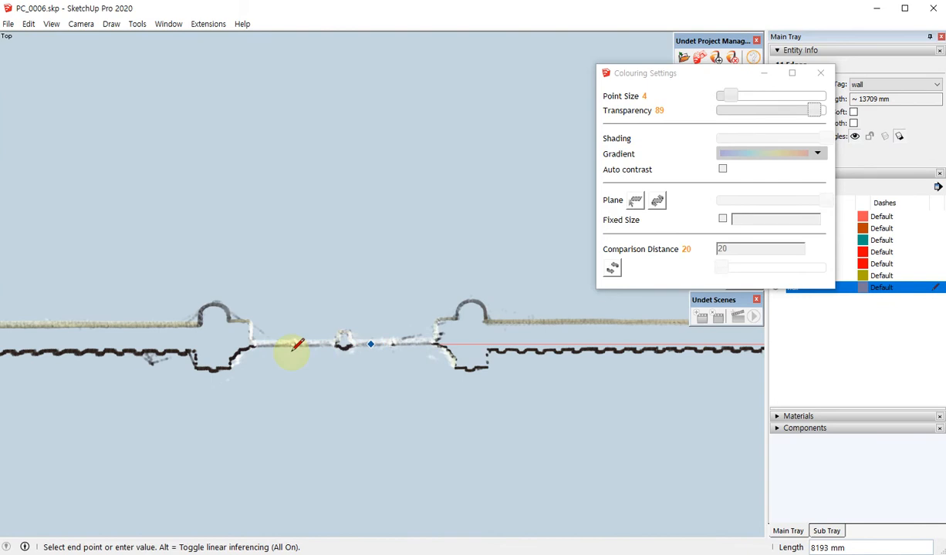
scroll(437, 338, up, 3)
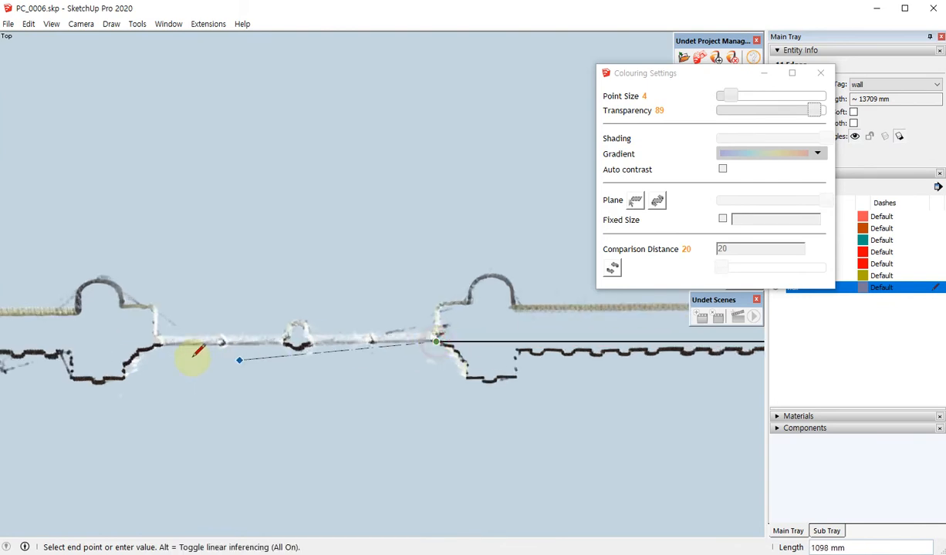
Draw the line across the second window of the long side wall, about 1283 mm long
middle_drag(190, 355, 552, 345)
scroll(555, 347, up, 2)
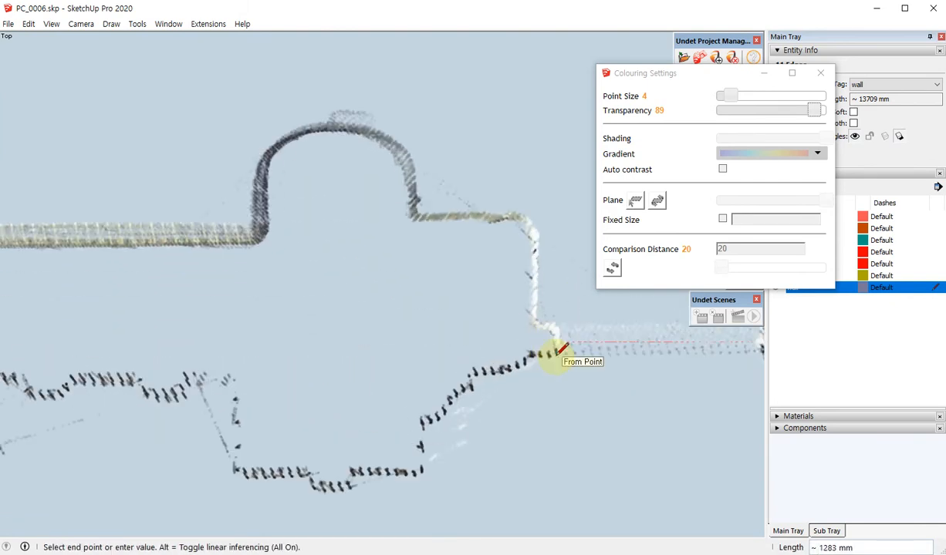
click(560, 347)
Trace the wall bay between the second and third windows with its slanted return, and draw the line across the third window
scroll(631, 355, down, 4)
scroll(617, 371, down, 1)
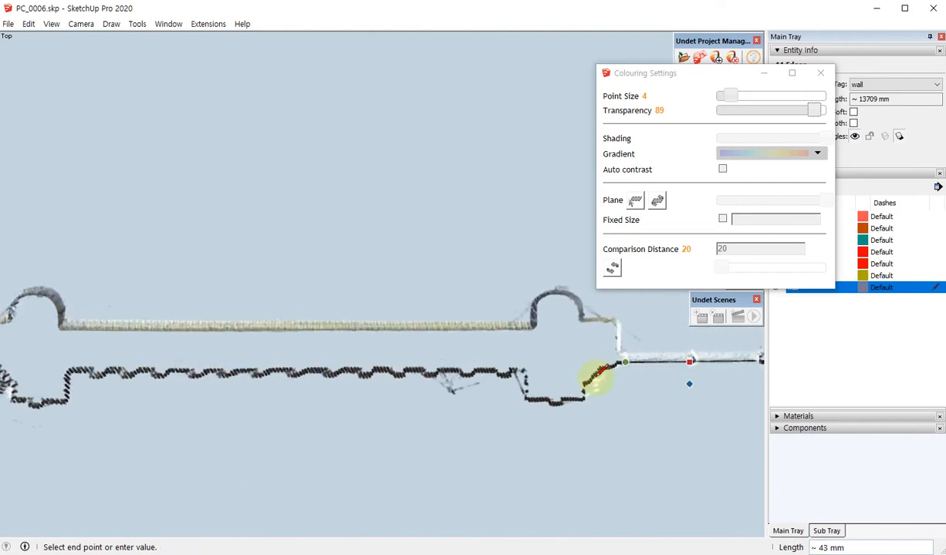
scroll(540, 371, up, 5)
scroll(629, 342, down, 4)
scroll(321, 375, up, 3)
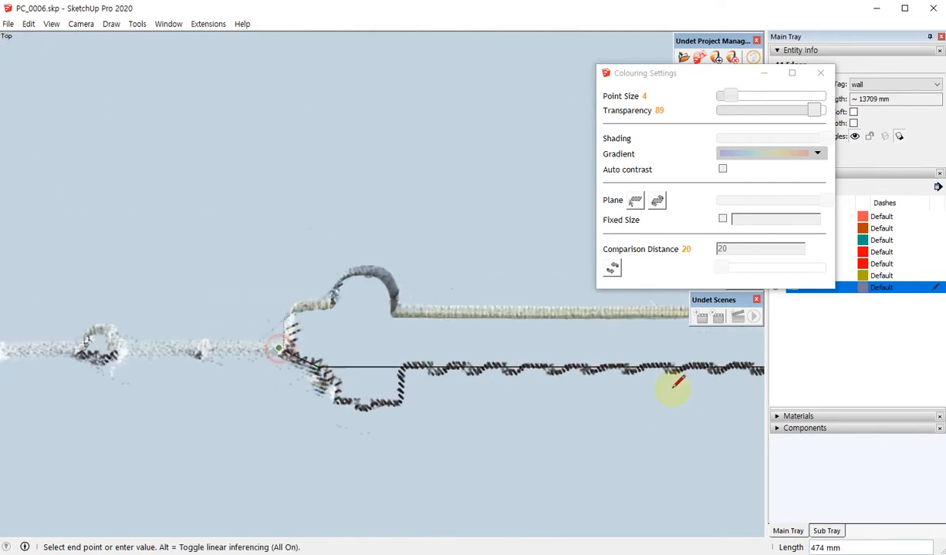
scroll(673, 389, down, 4)
scroll(428, 358, up, 5)
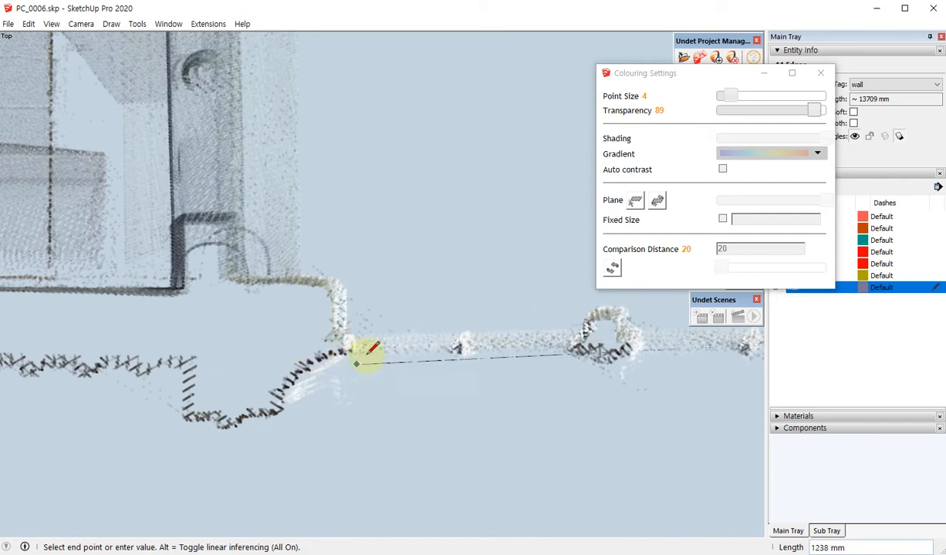
scroll(373, 349, up, 2)
click(347, 348)
Draw the last bay of the long side wall, about 5343 mm long, and the small stepped outline at the end-wall corner
scroll(703, 365, down, 6)
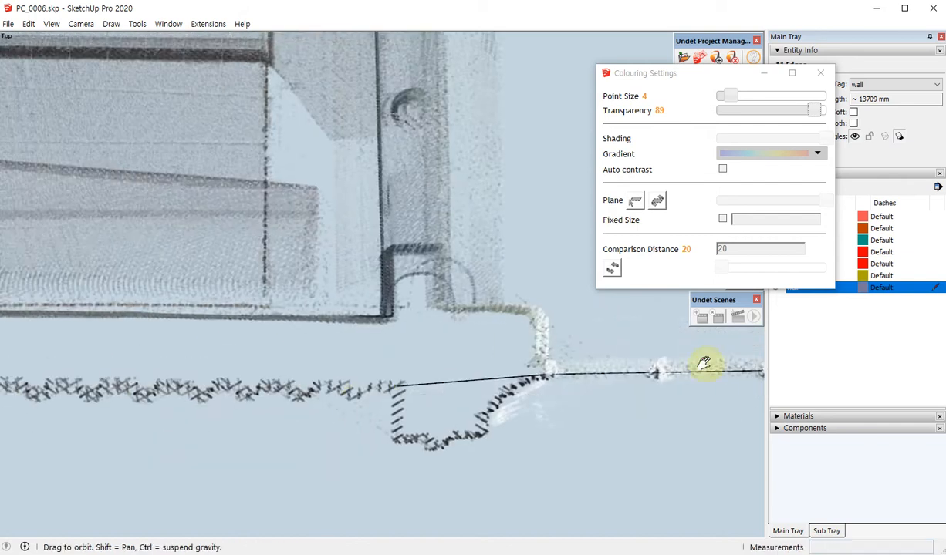
scroll(99, 382, up, 4)
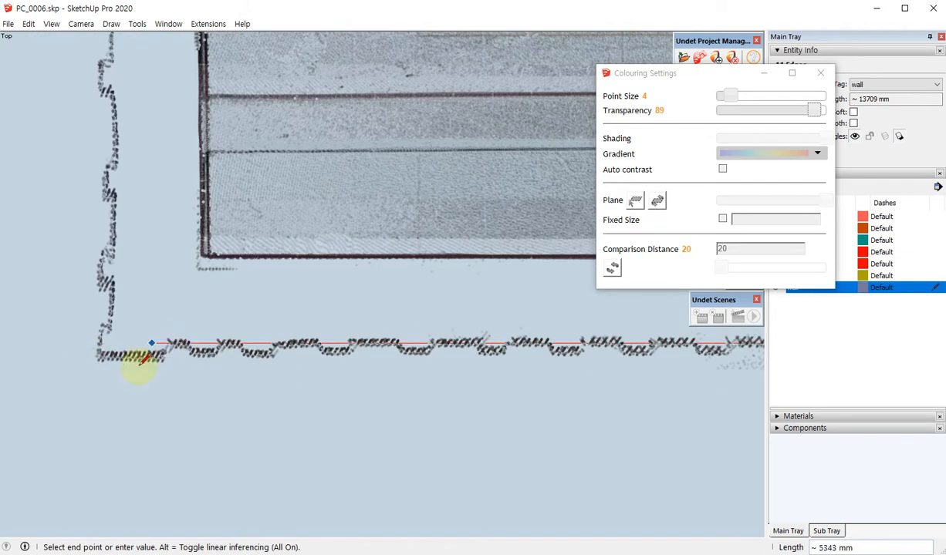
scroll(143, 361, up, 1)
click(157, 361)
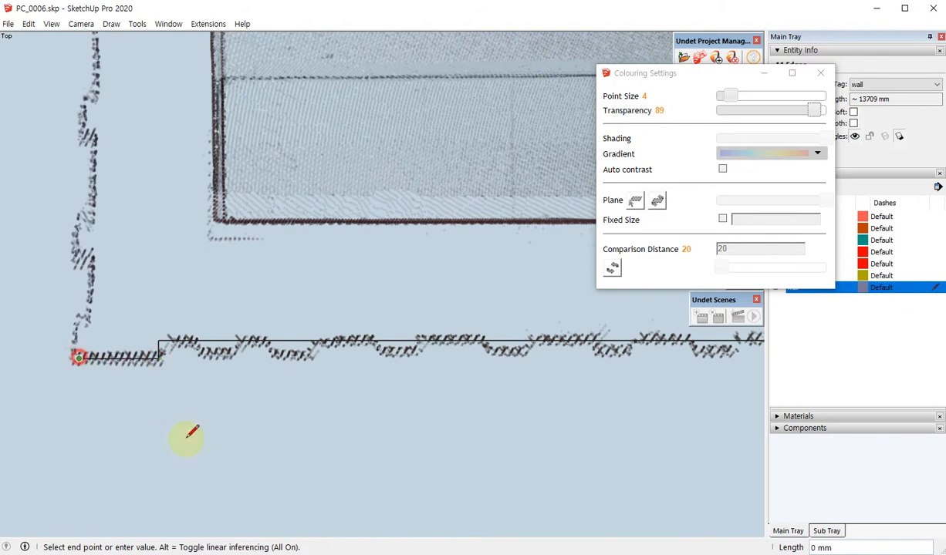
Draw the opposite end wall, about 10836 mm long, to the outline's starting corner to close the wall outline
scroll(413, 488, down, 5)
mouse_move(303, 232)
shift+middle_down()
mouse_move(312, 456)
mouse_move(301, 492)
shift+middle_up()
shift+middle_drag(306, 198, 325, 378)
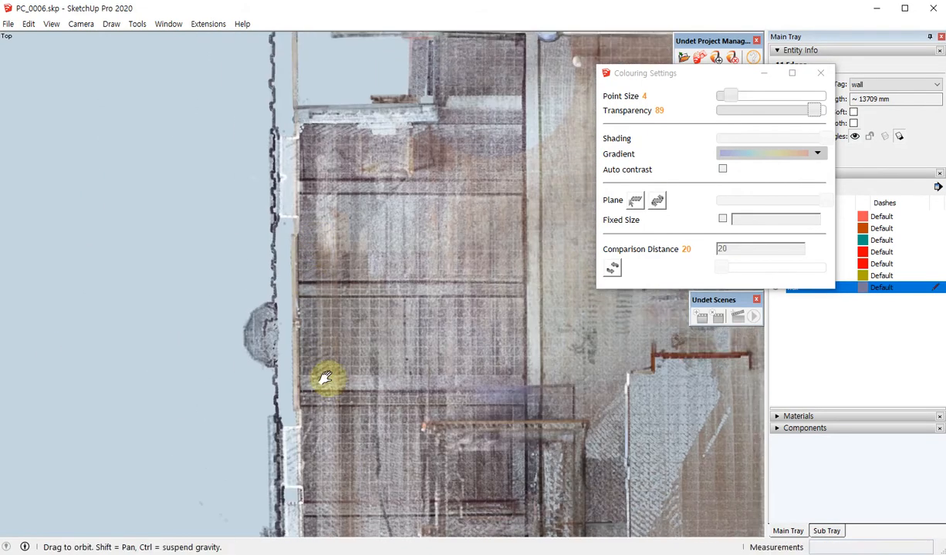
shift+middle_drag(318, 223, 317, 390)
scroll(283, 188, up, 3)
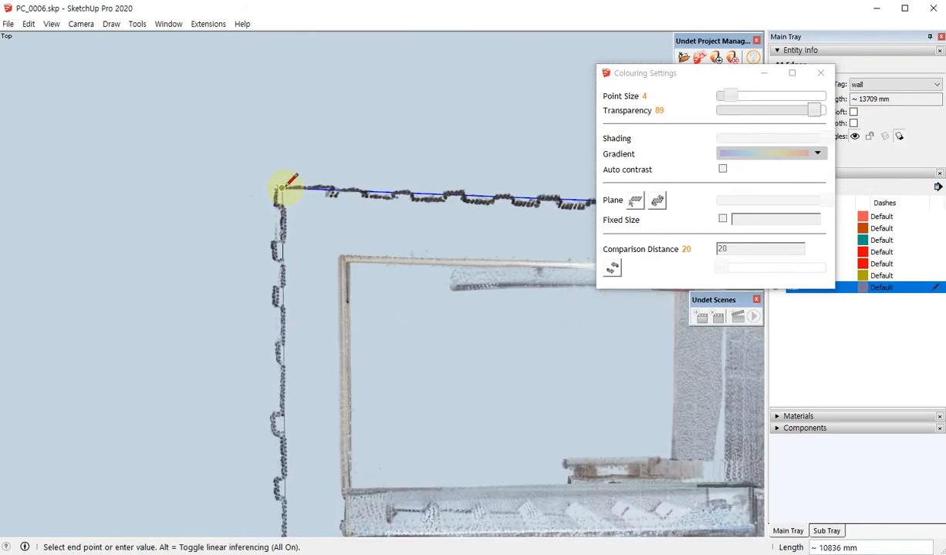
scroll(283, 187, up, 2)
scroll(262, 185, up, 3)
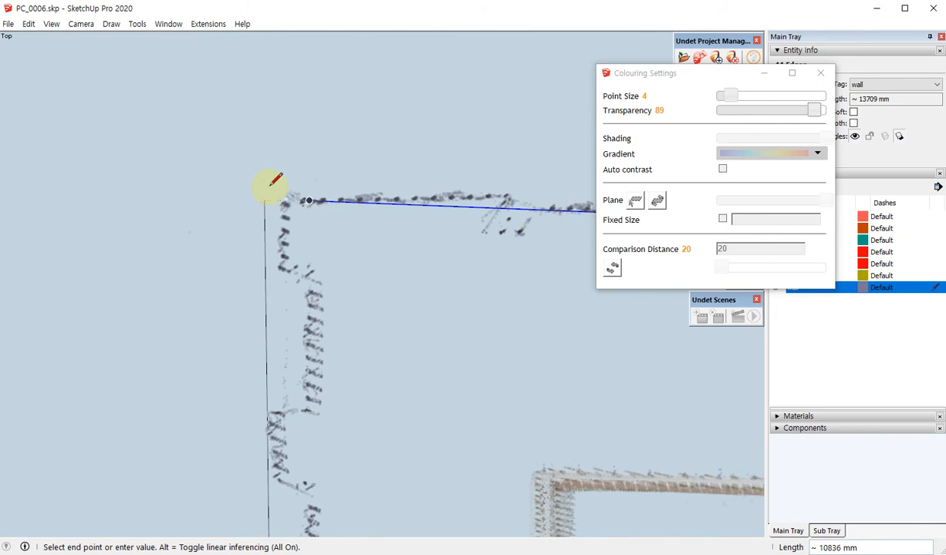
click(308, 198)
scroll(176, 185, down, 4)
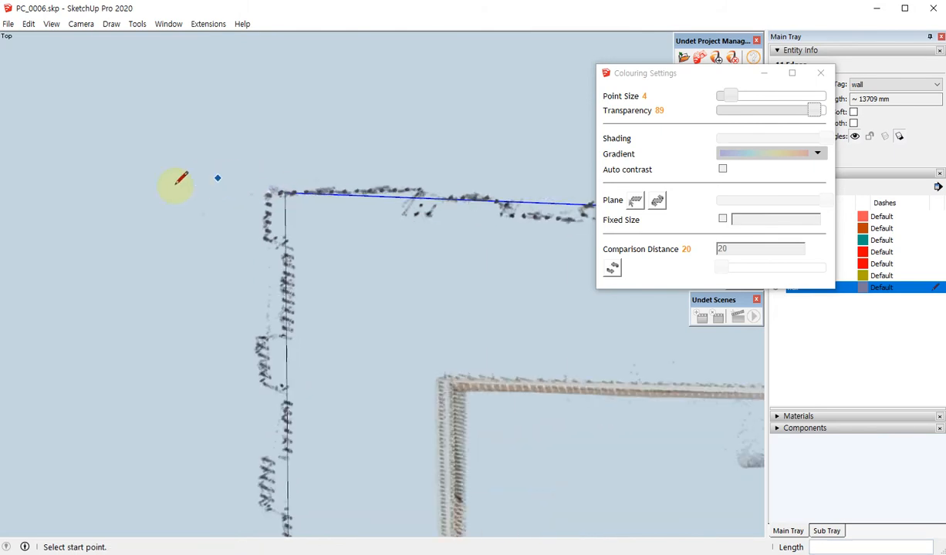
key(space)
Offset the closed outline's face inward by 200 mm to form the wall thickness
scroll(178, 191, down, 6)
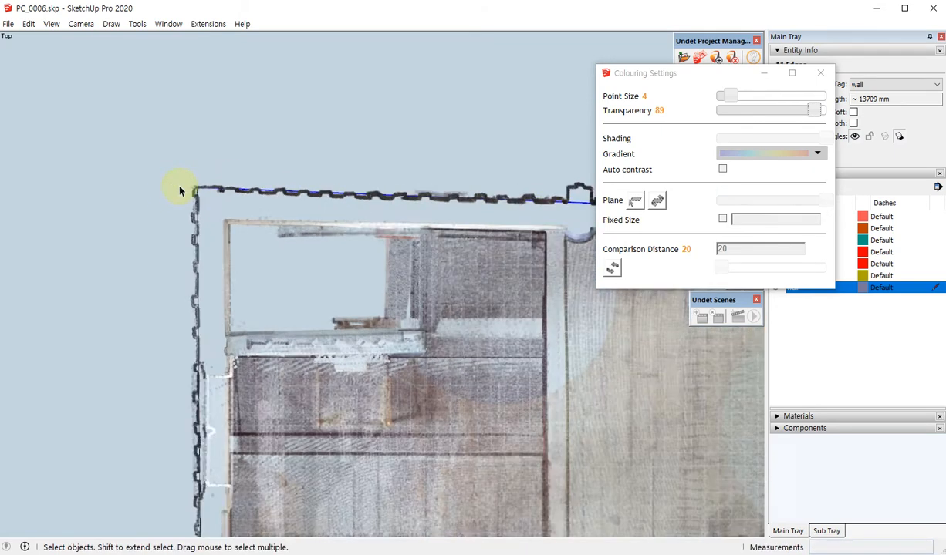
scroll(144, 192, down, 5)
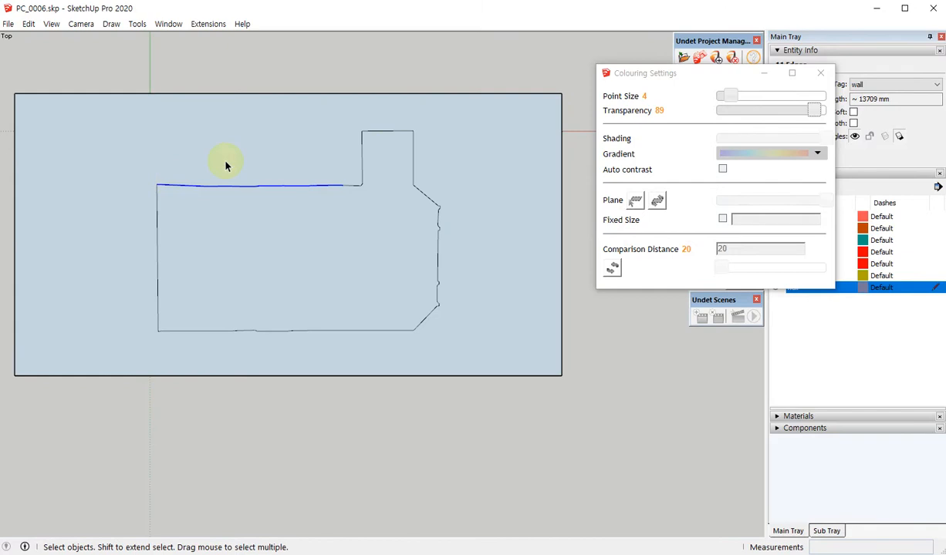
scroll(285, 293, up, 3)
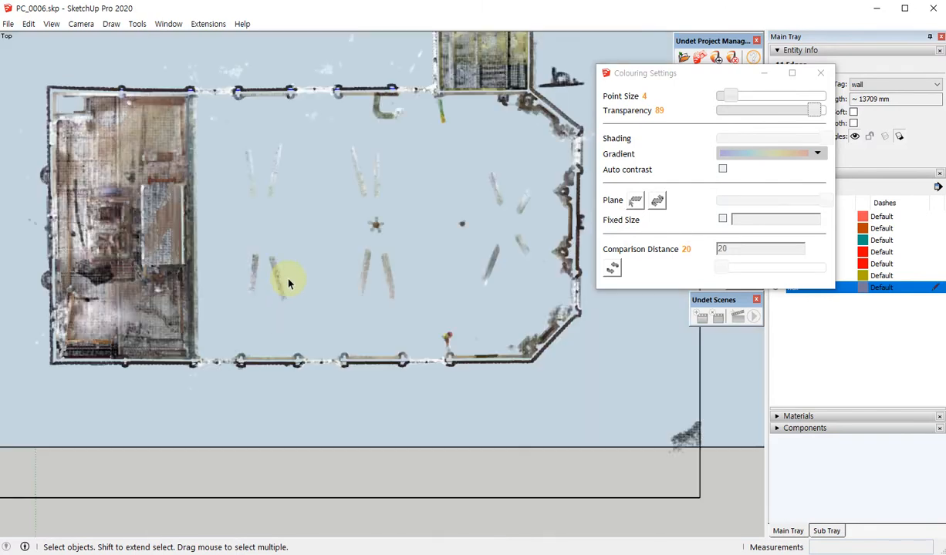
click(291, 193)
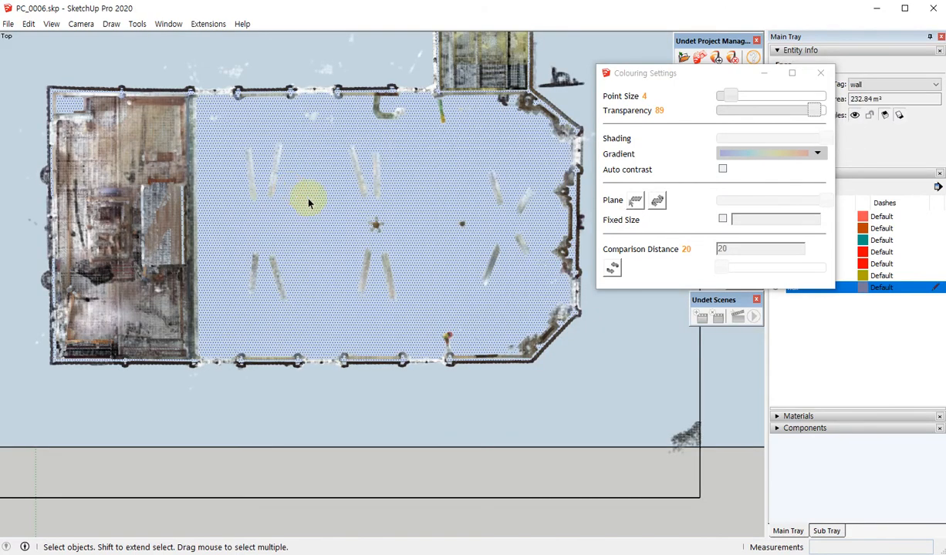
key(f)
scroll(226, 84, up, 6)
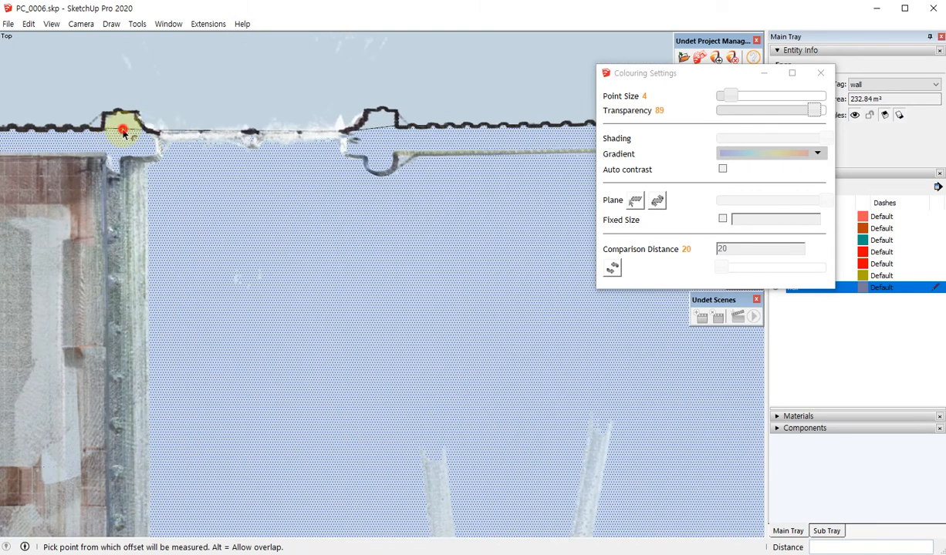
click(121, 133)
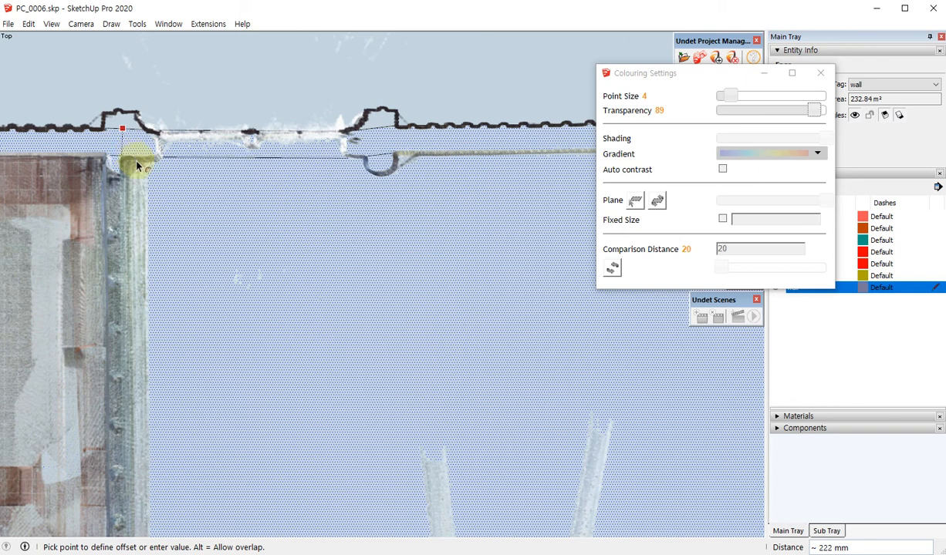
text(200)
key(Return)
key(space)
Delete the face inside the offset wall outline and the base face surrounding it
scroll(267, 216, down, 9)
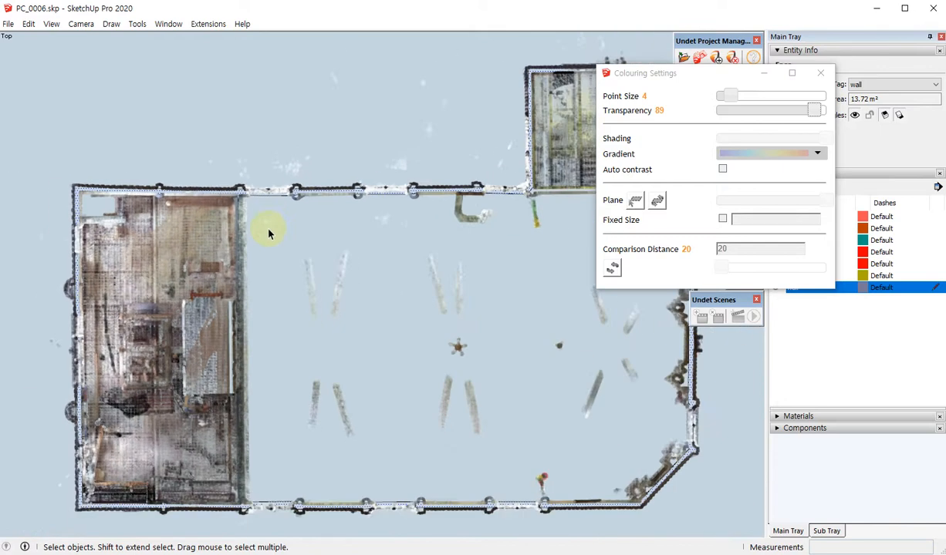
middle_drag(270, 244, 472, 348)
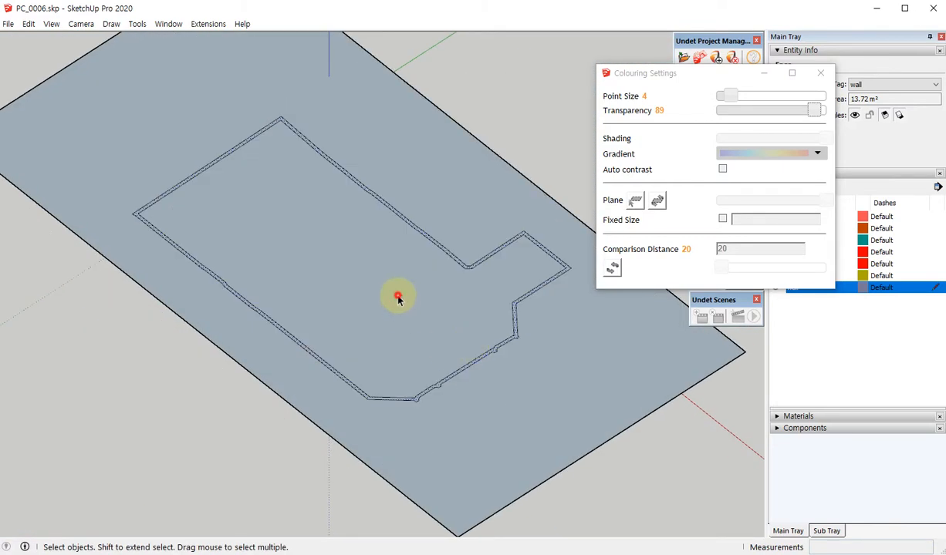
click(398, 299)
key(Delete)
click(484, 167)
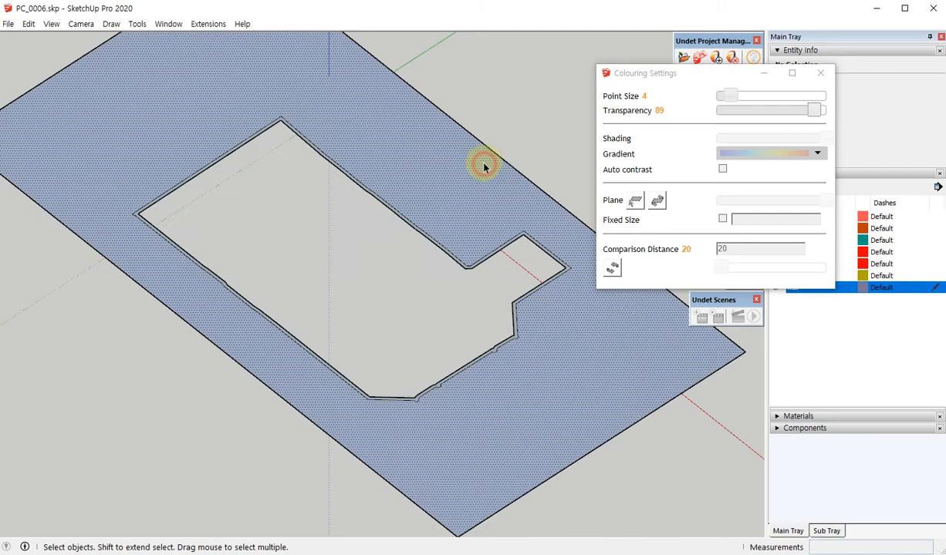
key(Delete)
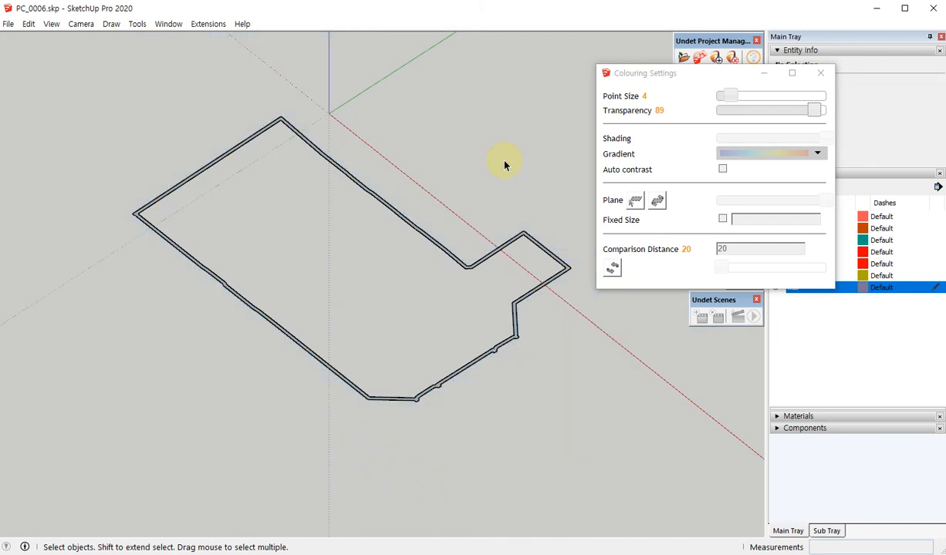
Close the colouring settings and raise the clipping box's top by scaling it vertically to 4.16
middle_drag(424, 352, 456, 382)
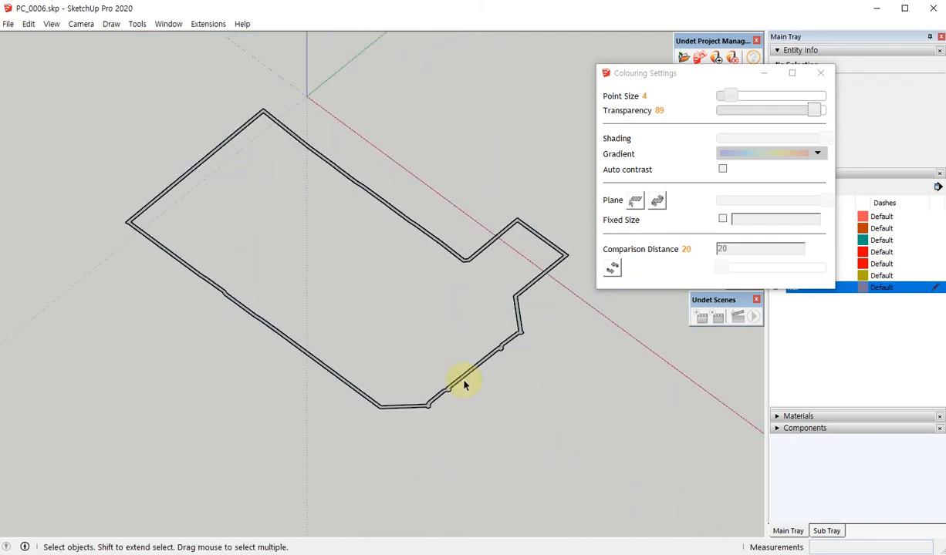
middle_drag(458, 447, 773, 48)
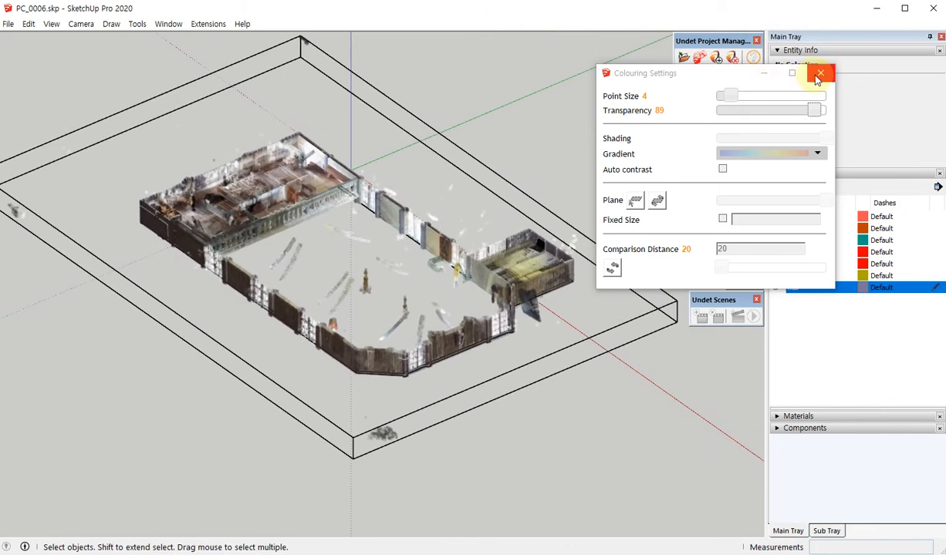
click(819, 74)
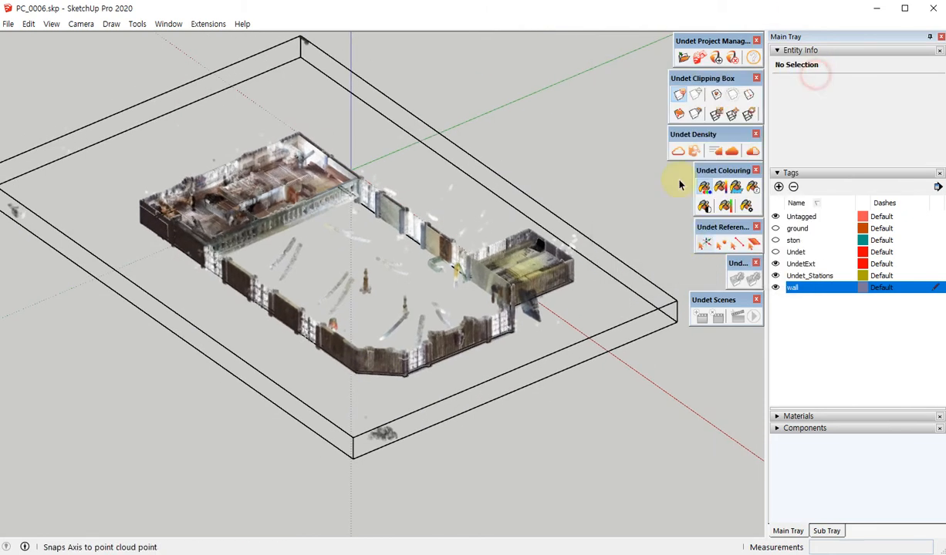
click(716, 114)
click(557, 313)
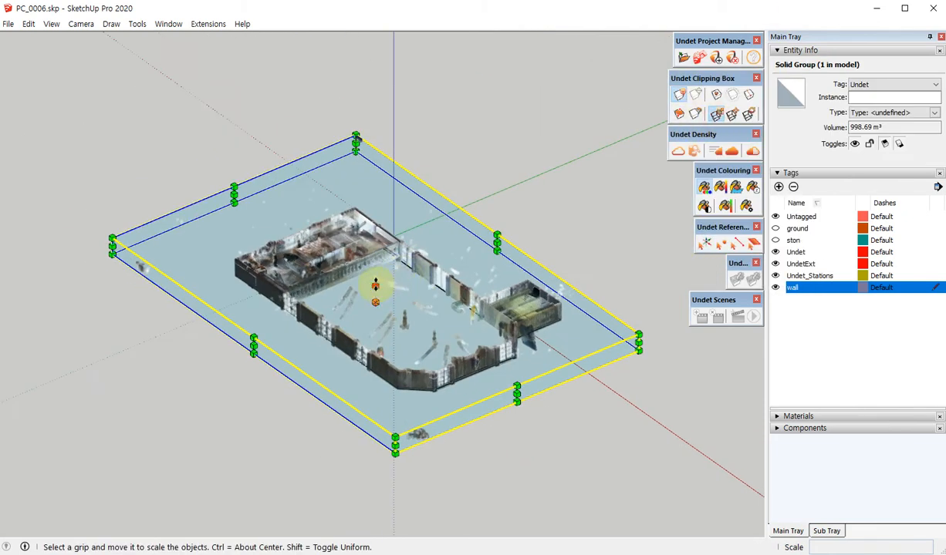
drag(375, 285, 498, 474)
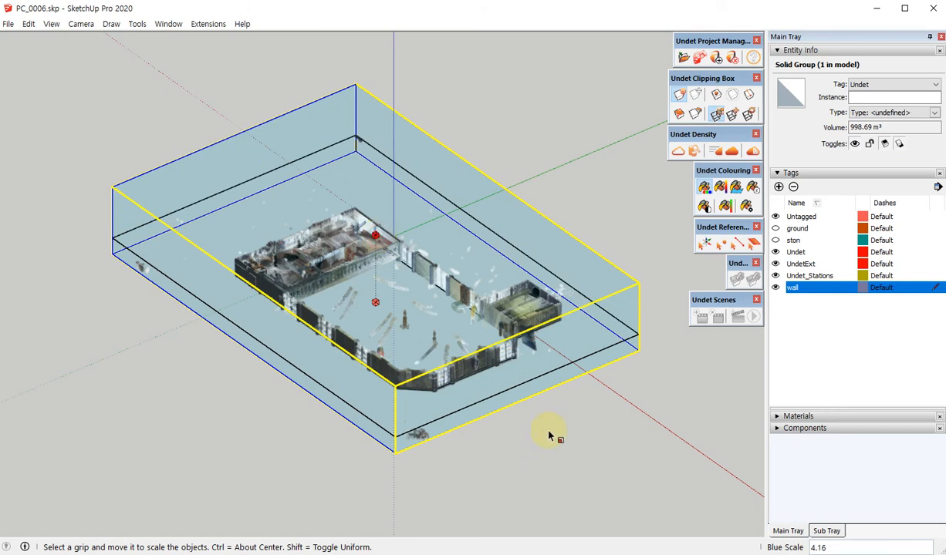
drag(549, 437, 549, 433)
Extend the clipping box's bottom downward below the ground by scaling it vertically by 1.31 and again by 1.20
middle_drag(463, 351, 365, 233)
drag(364, 312, 610, 390)
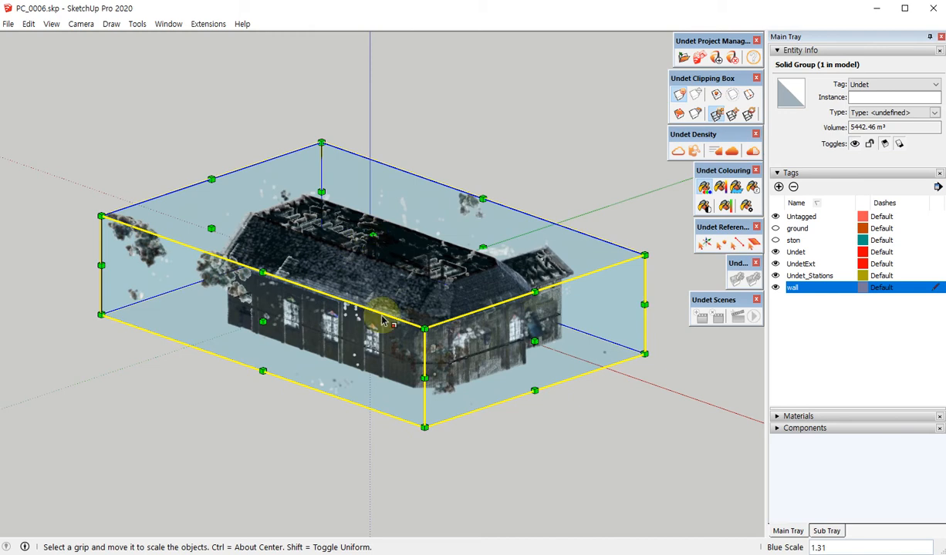
drag(363, 308, 378, 359)
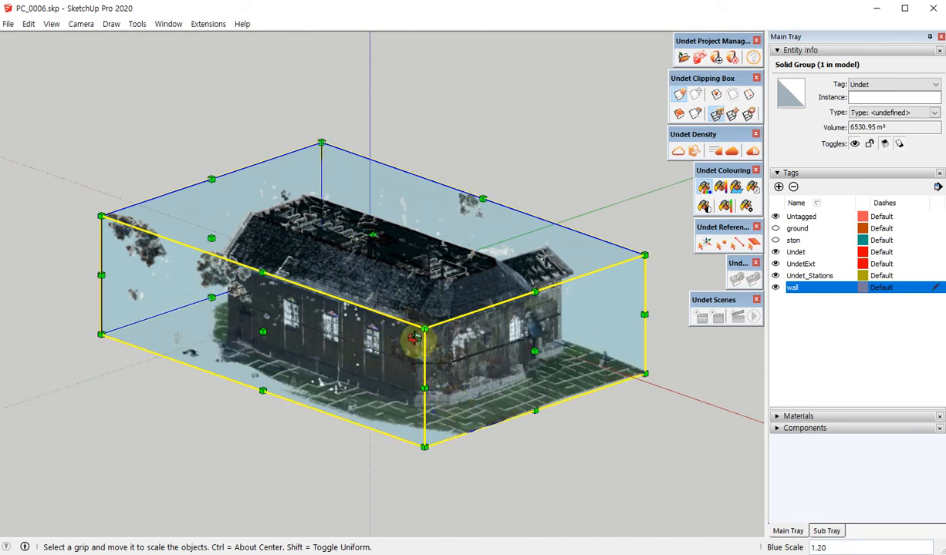
Finish resizing the clipping box and hide both the box and the point cloud to expose the wall profile
middle_drag(418, 340, 473, 433)
click(717, 113)
scroll(317, 401, up, 2)
scroll(389, 321, up, 3)
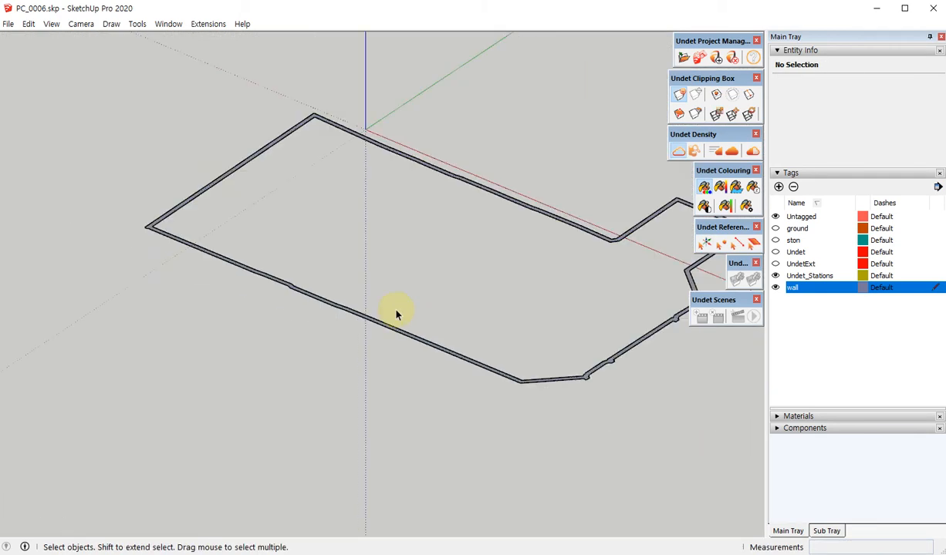
key(p)
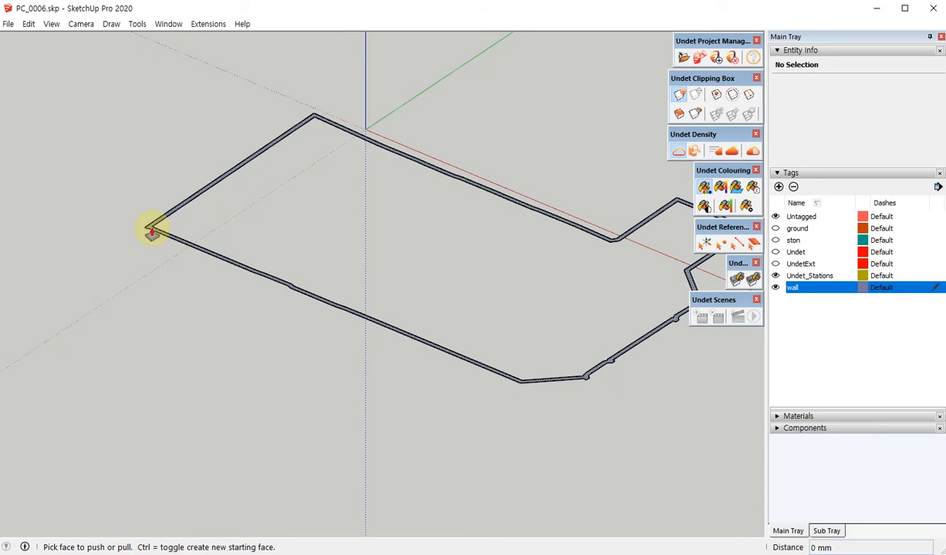
drag(152, 232, 389, 424)
middle_drag(389, 424, 447, 327)
scroll(513, 317, up, 6)
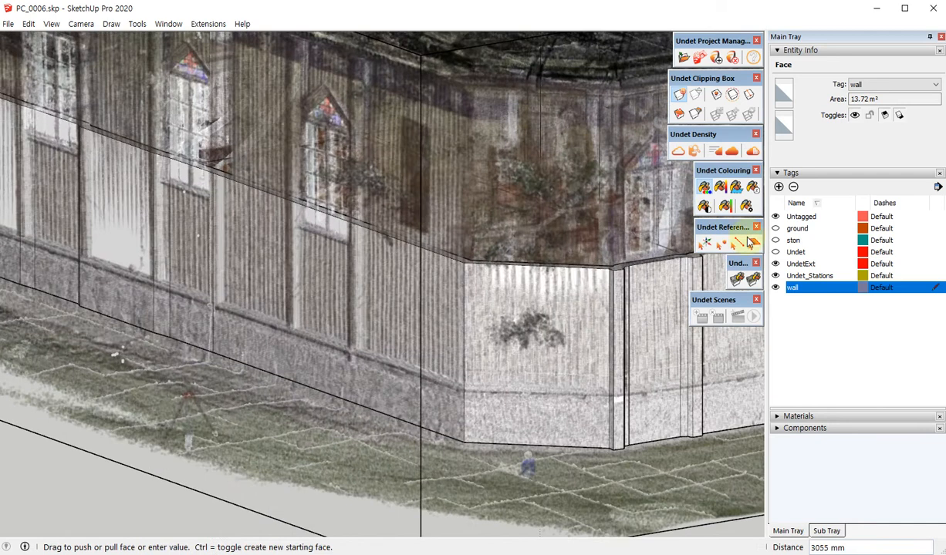
Show the ston tag and extrude the wall profile about 2377 mm down to the top of the stone base
click(777, 242)
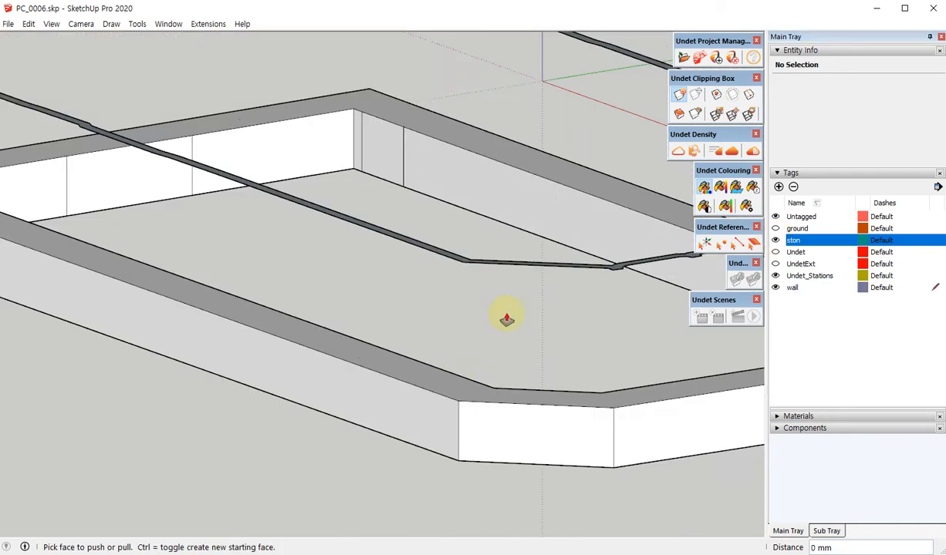
scroll(504, 314, down, 4)
scroll(213, 185, up, 3)
click(208, 202)
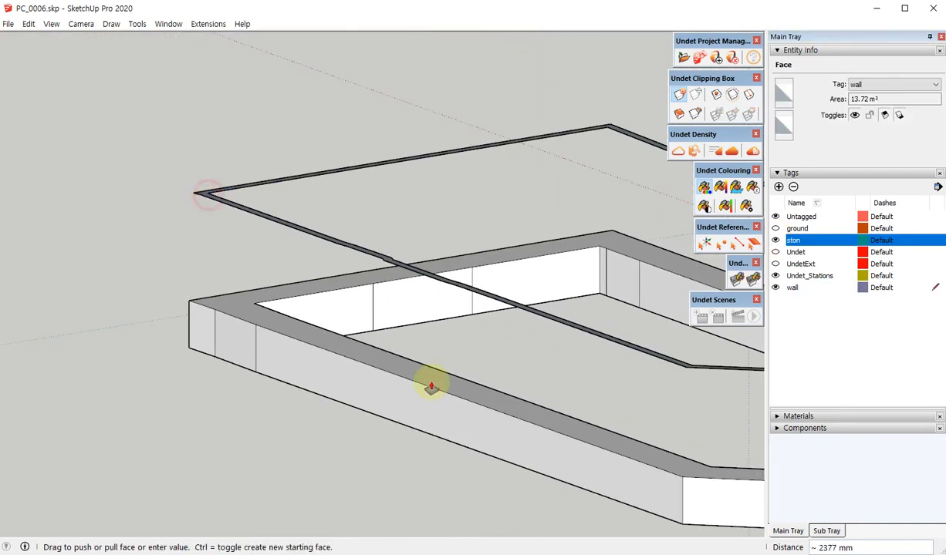
click(433, 389)
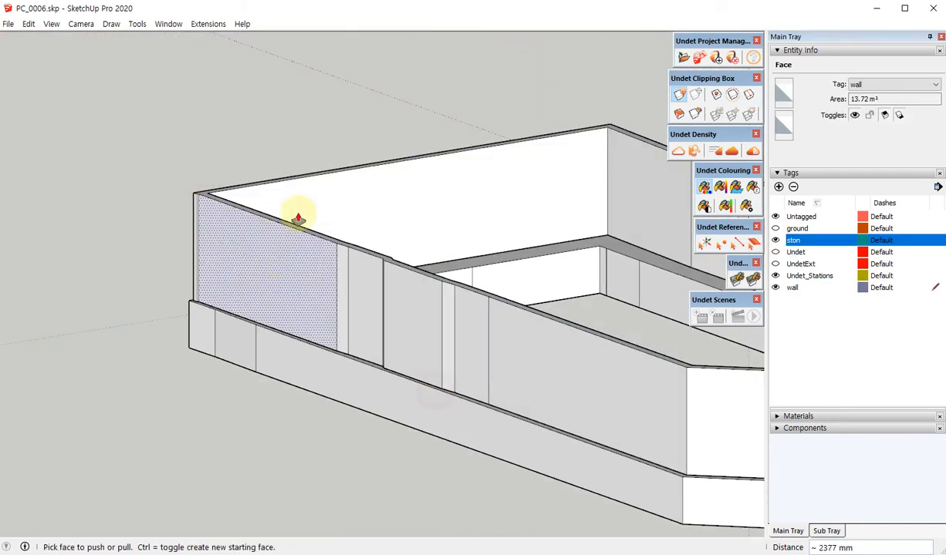
Show the point cloud in front view and push/pull the wall's top face up 3193 mm to the underside of the roof
click(206, 201)
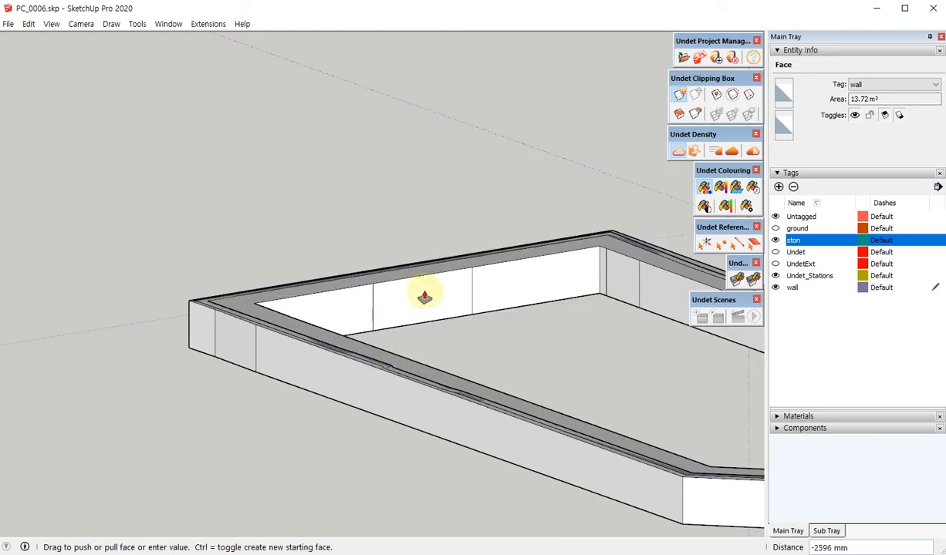
scroll(270, 254, down, 5)
key(F4)
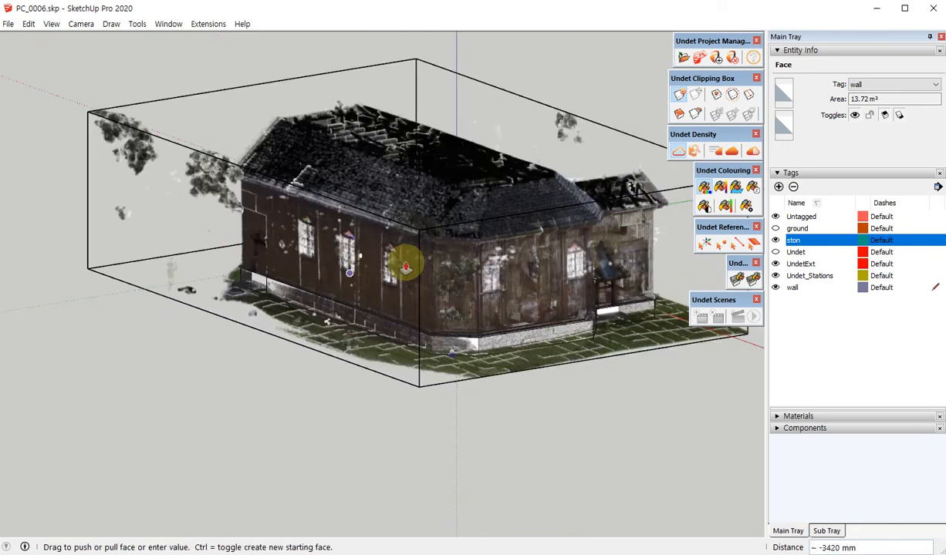
key(F2)
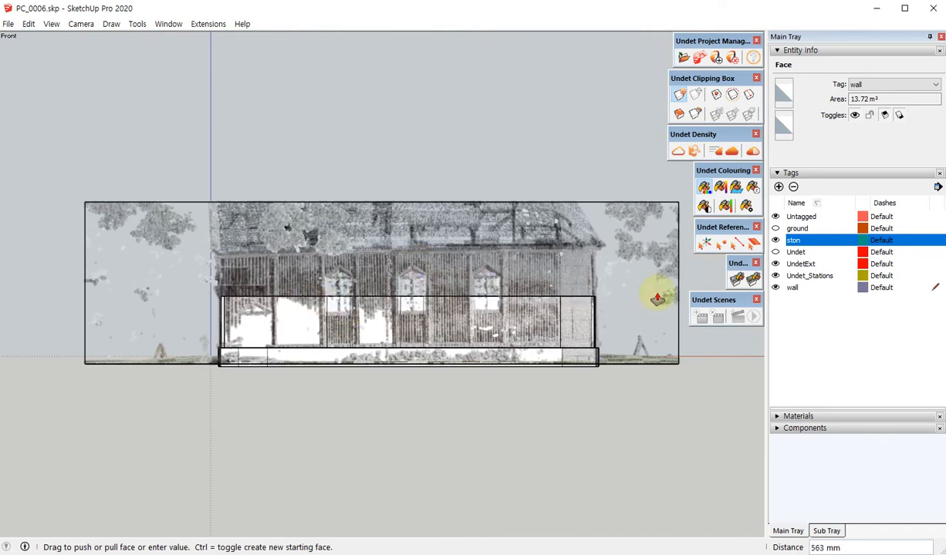
scroll(573, 256, up, 4)
scroll(578, 264, up, 3)
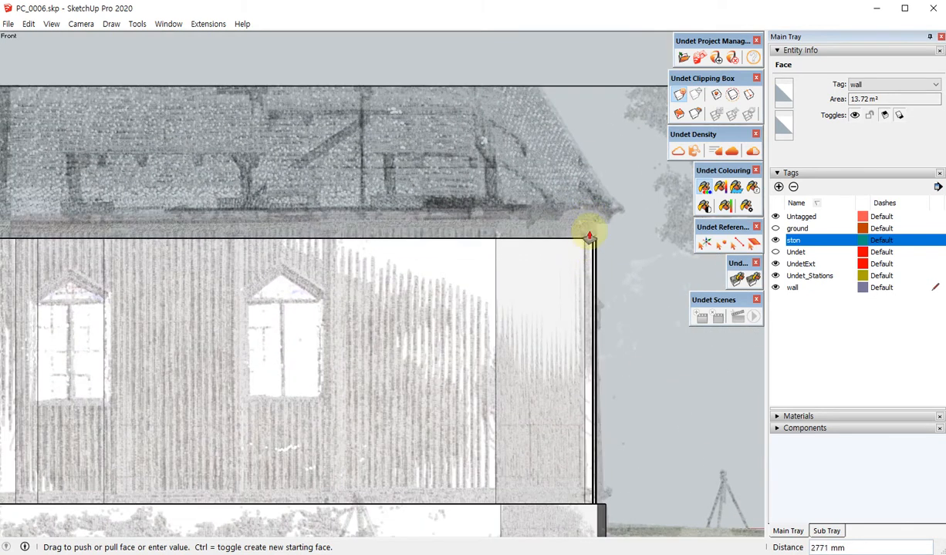
scroll(599, 222, down, 9)
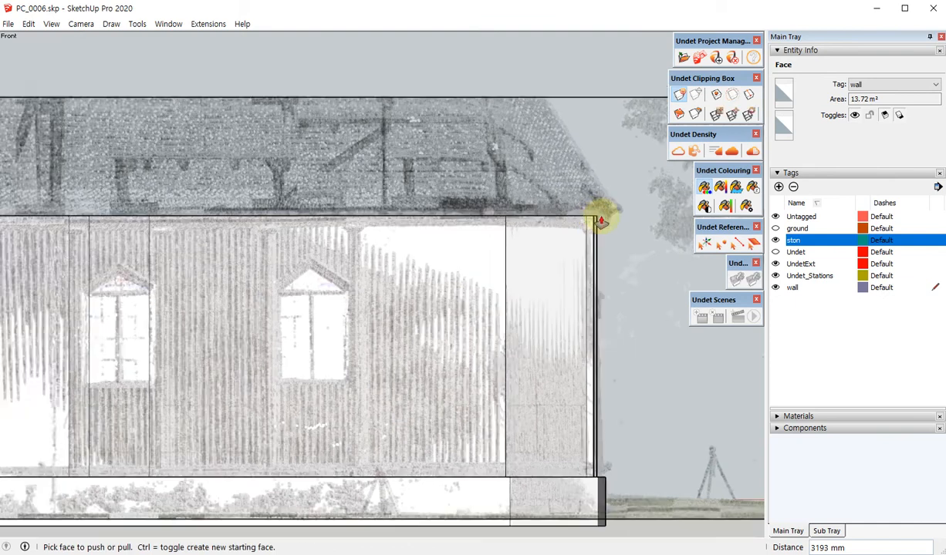
key(space)
Set the point cloud's transparency to 59 in the colouring settings
middle_drag(137, 239, 527, 327)
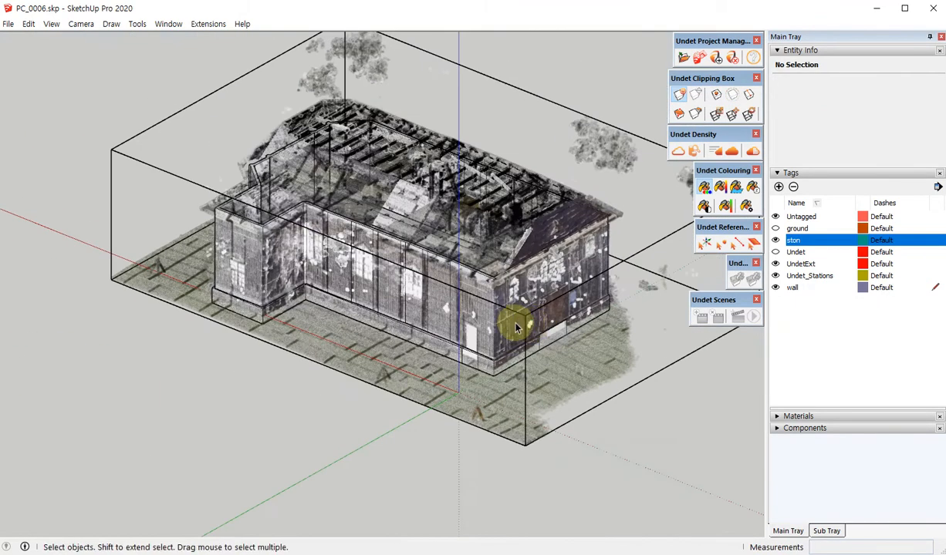
scroll(377, 256, up, 2)
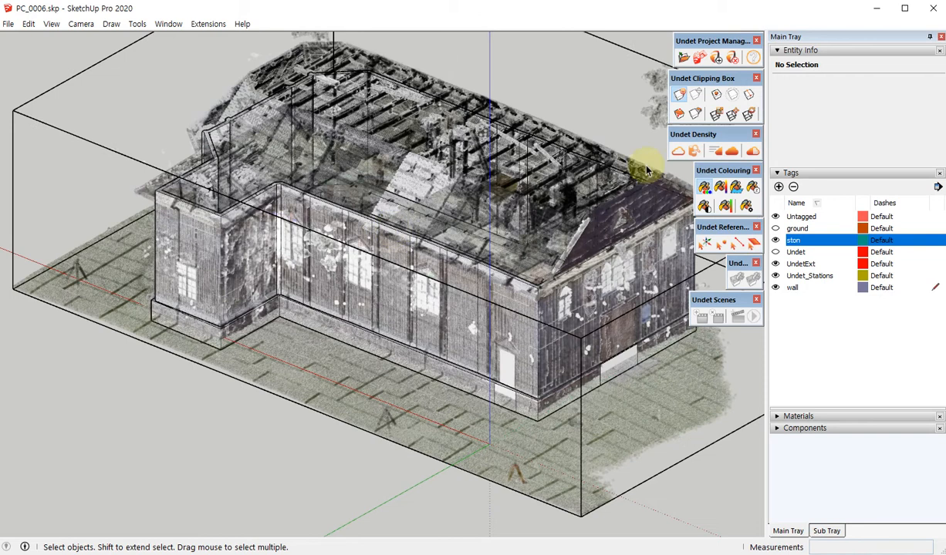
click(746, 206)
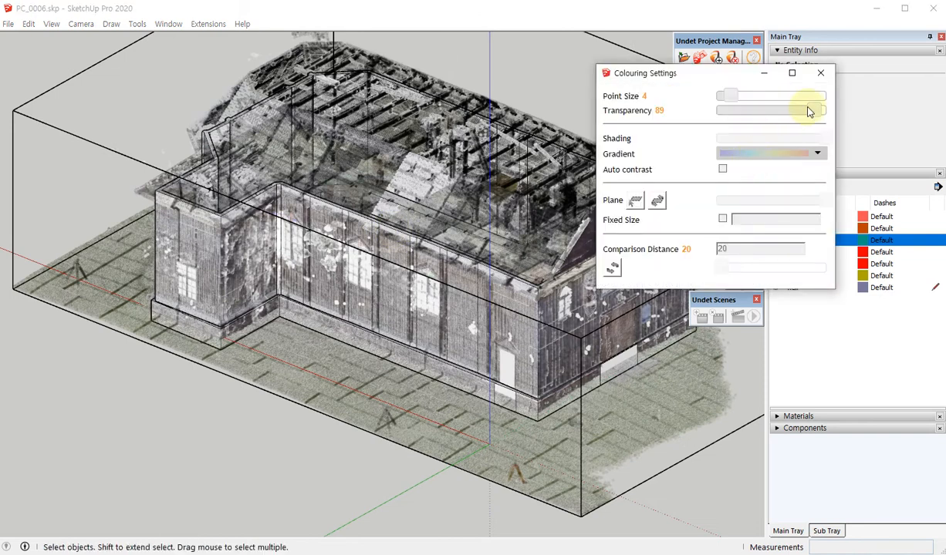
drag(810, 113, 773, 113)
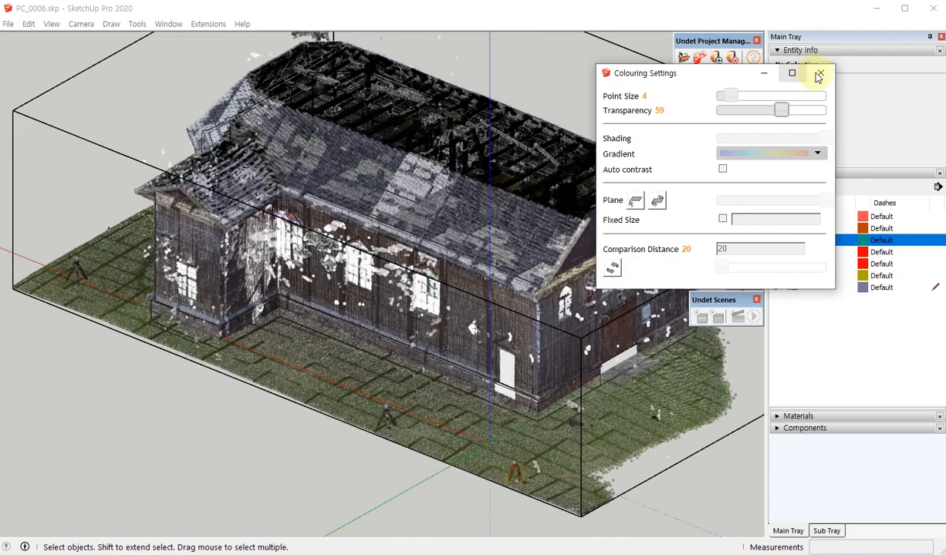
click(819, 75)
Examine the walls, windows, doors and eaves of the point cloud from all sides of the church
middle_drag(312, 237, 683, 208)
scroll(272, 315, down, 3)
scroll(286, 285, up, 1)
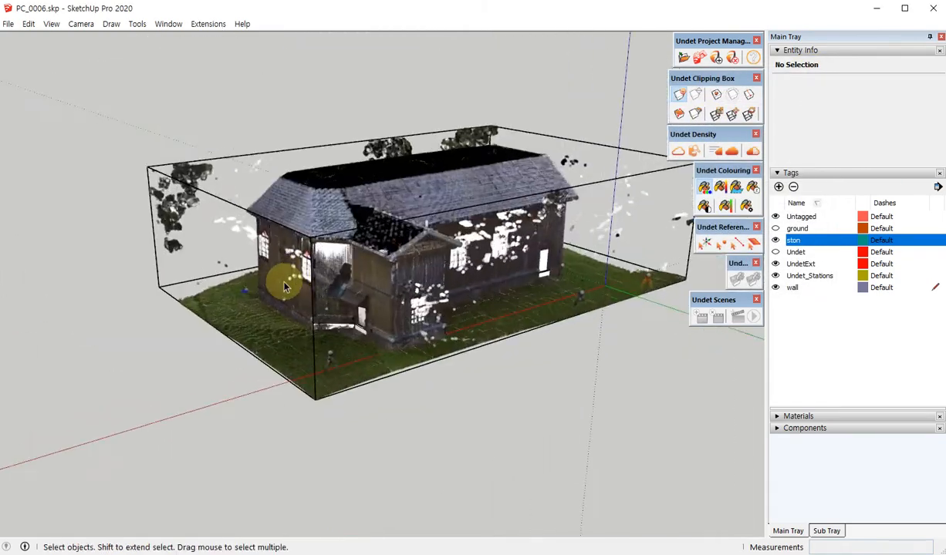
scroll(285, 284, up, 6)
middle_drag(312, 253, 833, 225)
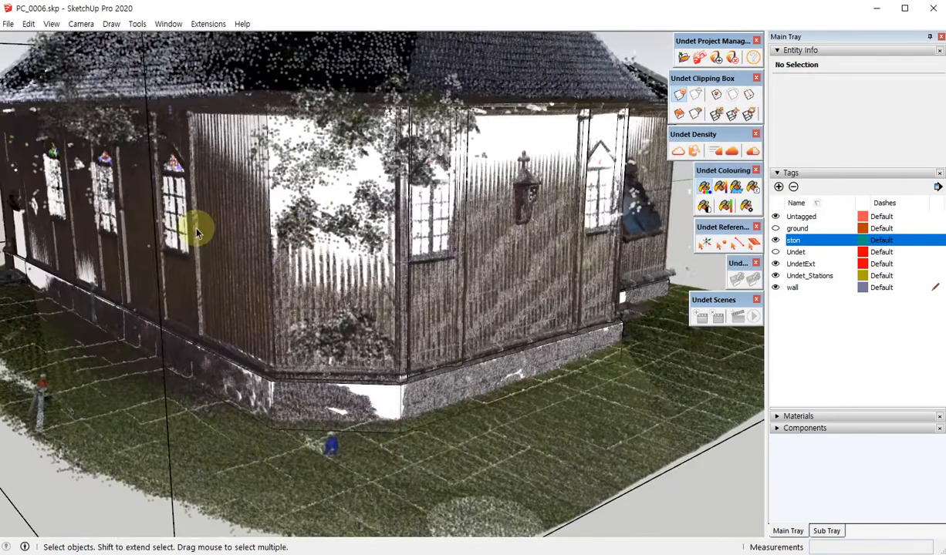
middle_drag(197, 233, 312, 236)
middle_drag(417, 292, 390, 224)
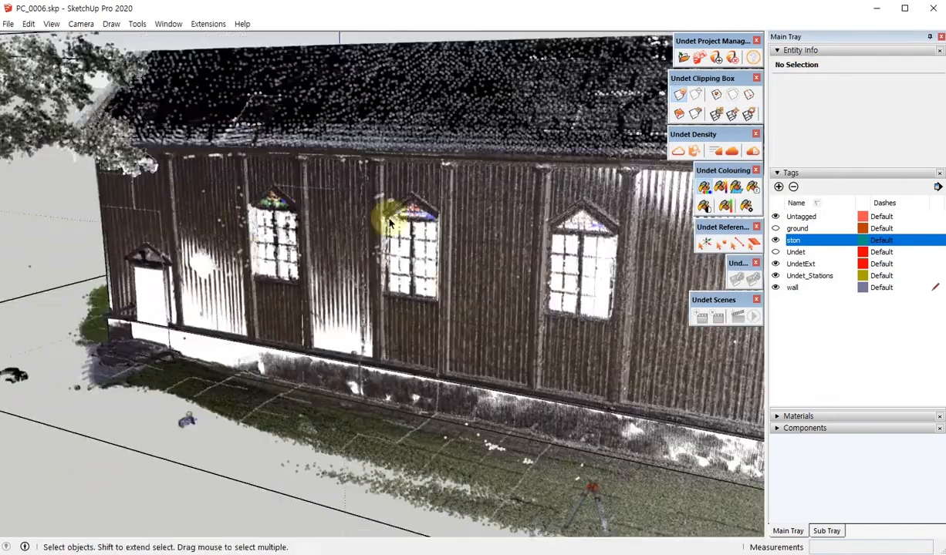
middle_drag(152, 220, 363, 240)
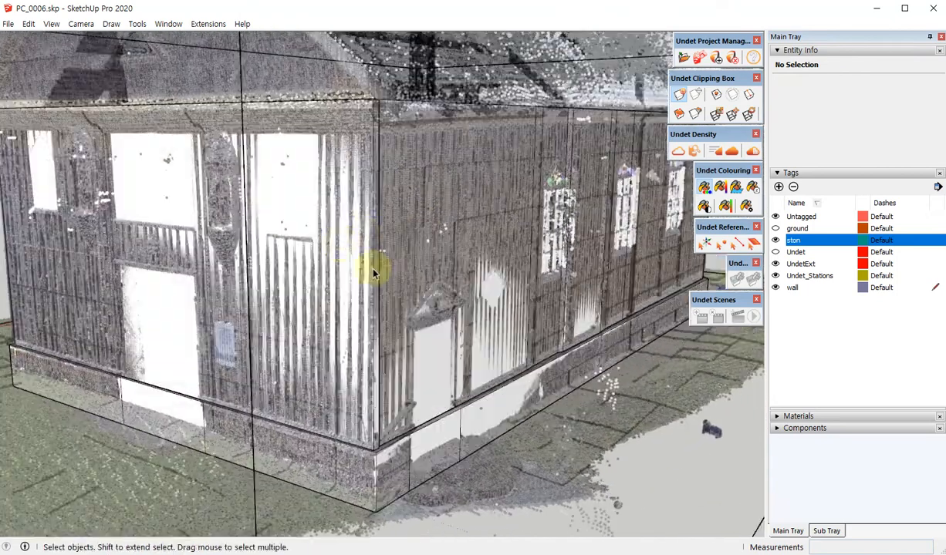
middle_drag(374, 273, 438, 285)
middle_drag(625, 289, 332, 222)
scroll(369, 251, up, 6)
middle_drag(385, 242, 484, 275)
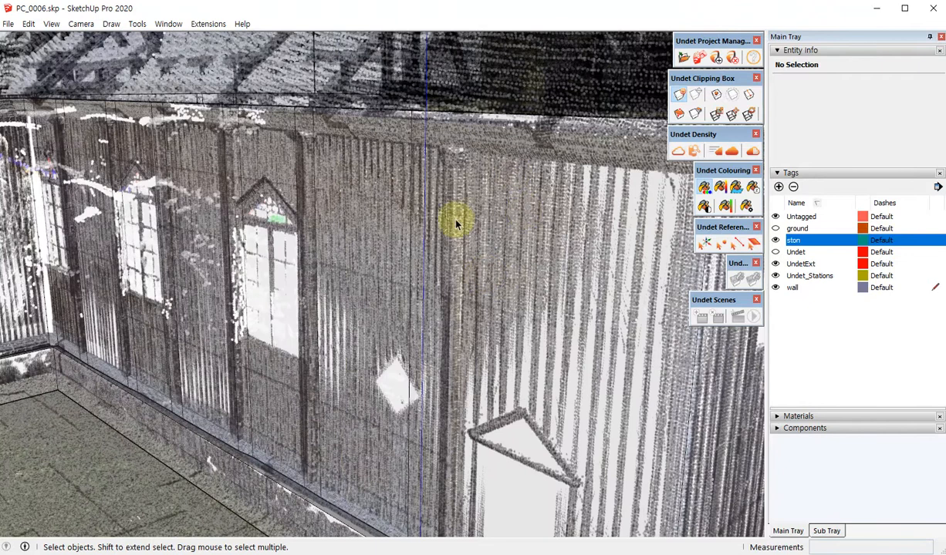
scroll(427, 197, up, 3)
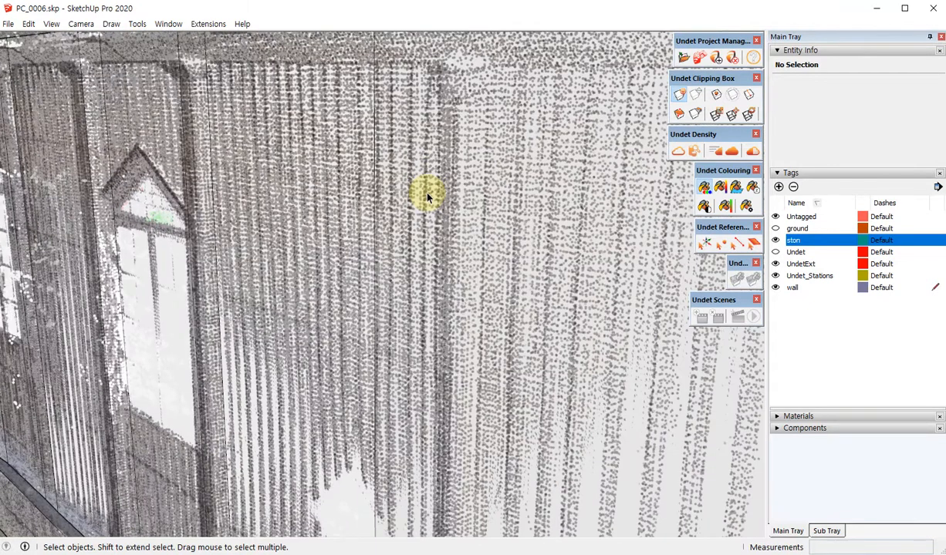
scroll(426, 195, down, 10)
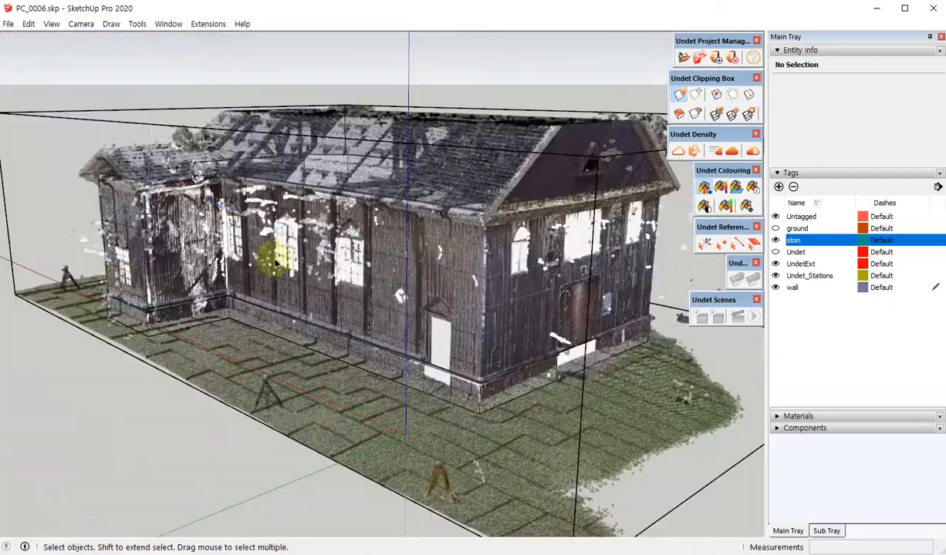
middle_drag(276, 263, 275, 317)
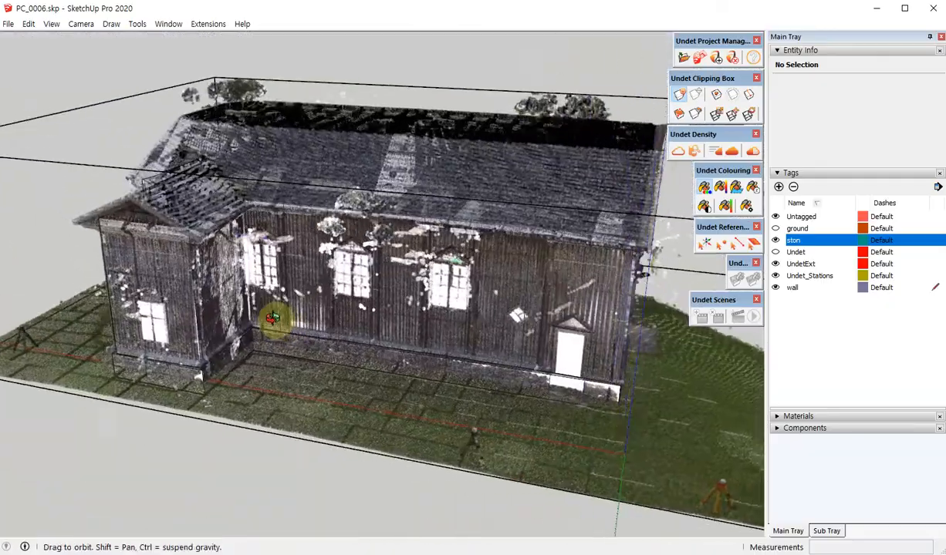
scroll(333, 300, up, 6)
scroll(379, 285, down, 8)
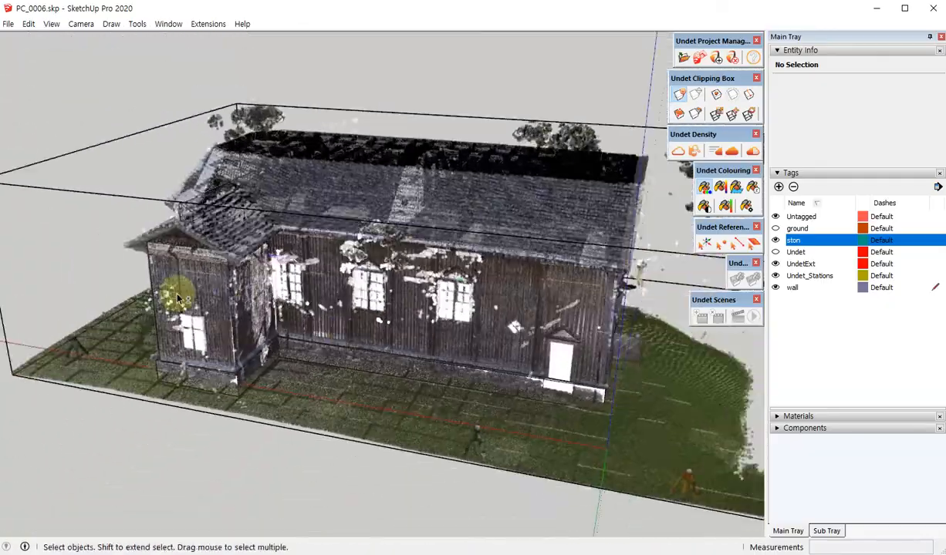
middle_drag(178, 299, 106, 291)
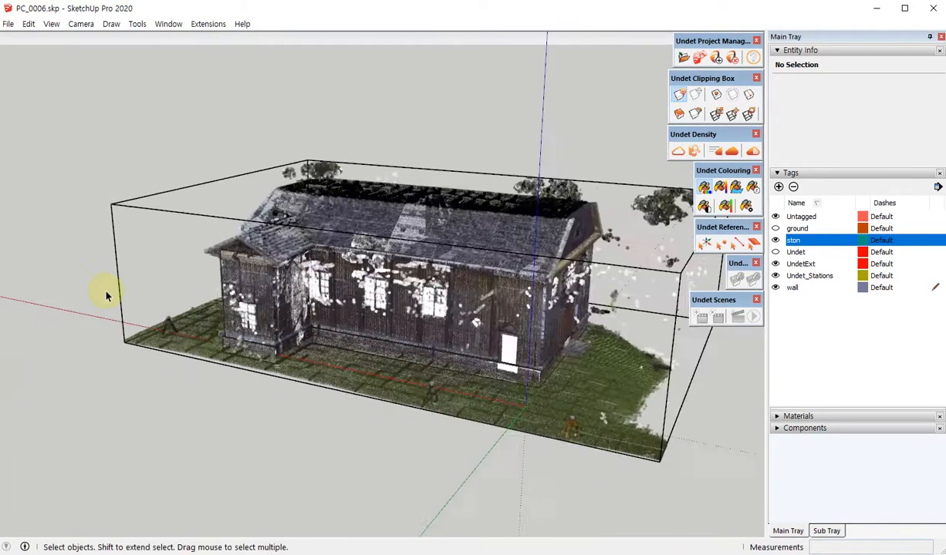
scroll(473, 376, down, 2)
middle_drag(473, 376, 300, 316)
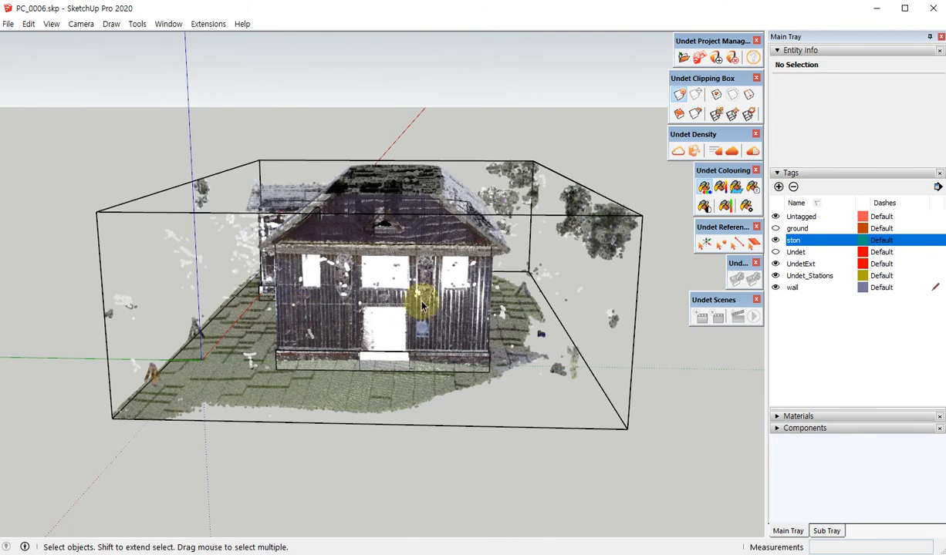
middle_drag(463, 303, 652, 180)
scroll(316, 313, up, 3)
scroll(518, 252, down, 3)
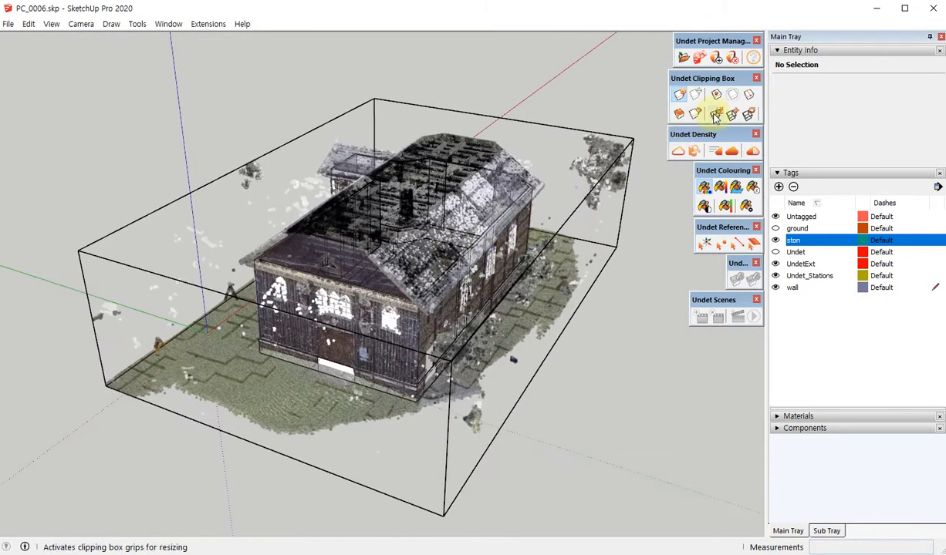
Narrow the clipping box to a strip around one long side wall, finishing with a green-axis scale of 0.50
click(680, 114)
click(260, 216)
middle_drag(266, 260, 332, 327)
drag(451, 352, 425, 335)
middle_drag(600, 417, 534, 385)
middle_drag(384, 421, 581, 460)
drag(581, 460, 519, 453)
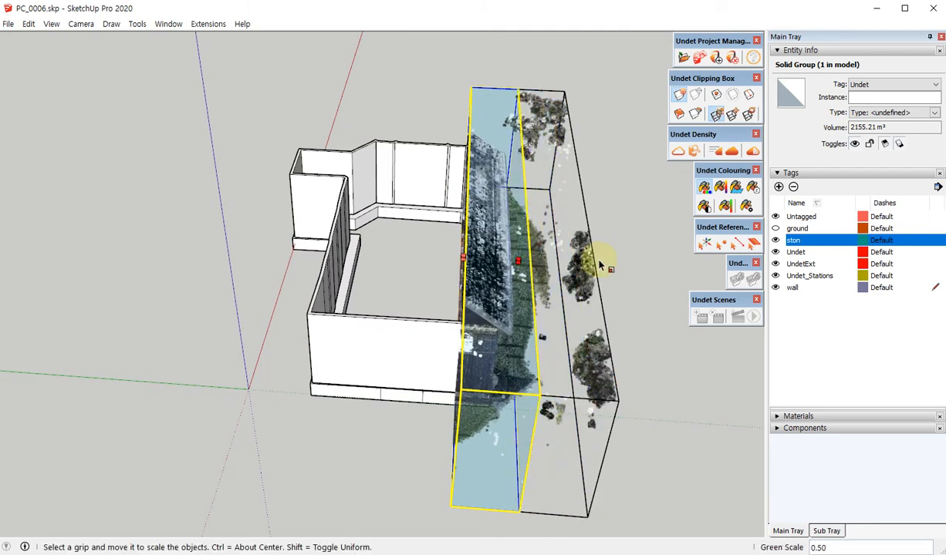
Select a face of the clipped long side wall and align the view square to it
middle_drag(570, 236, 183, 235)
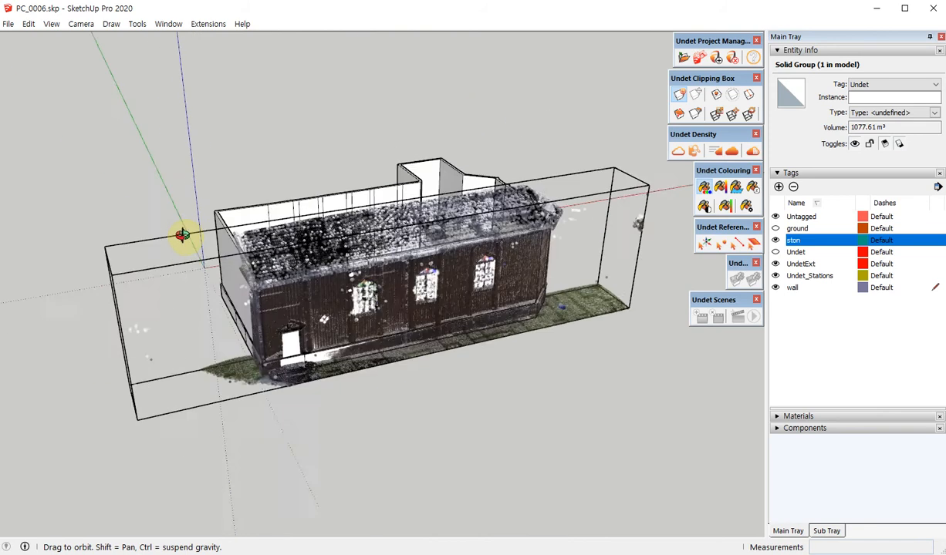
scroll(367, 312, up, 5)
middle_drag(353, 291, 322, 267)
right_click(324, 265)
key(v)
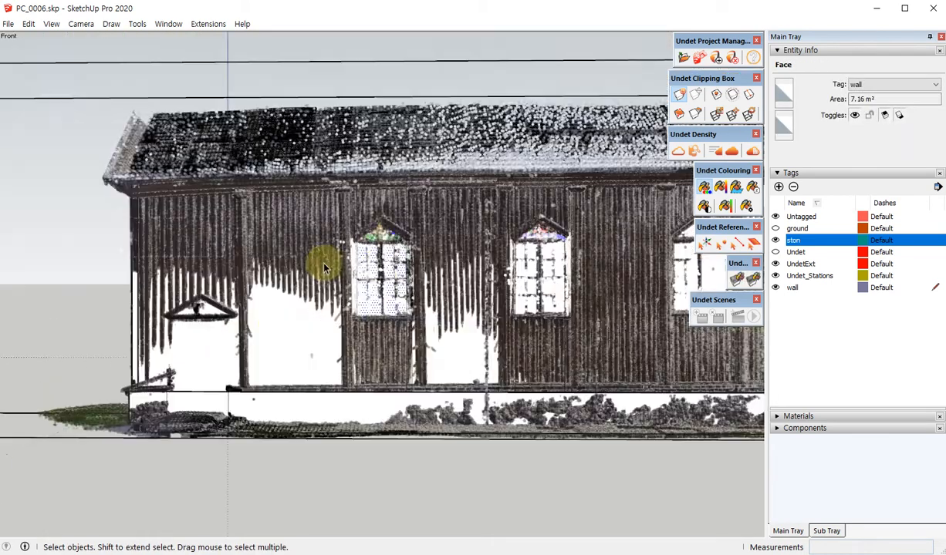
shift+middle_drag(185, 342, 270, 296)
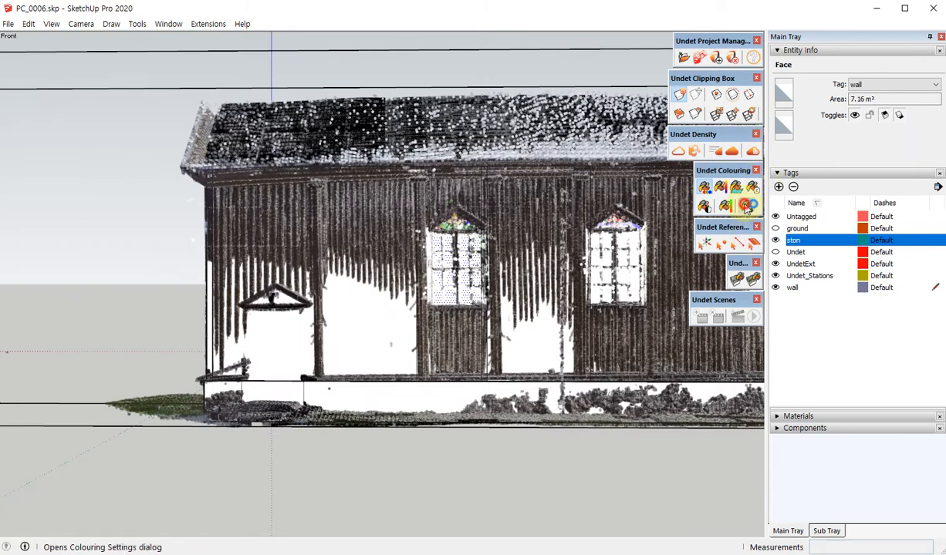
Raise the point cloud's transparency to about 79 for work on the long side wall's windows
click(717, 190)
drag(774, 119, 801, 112)
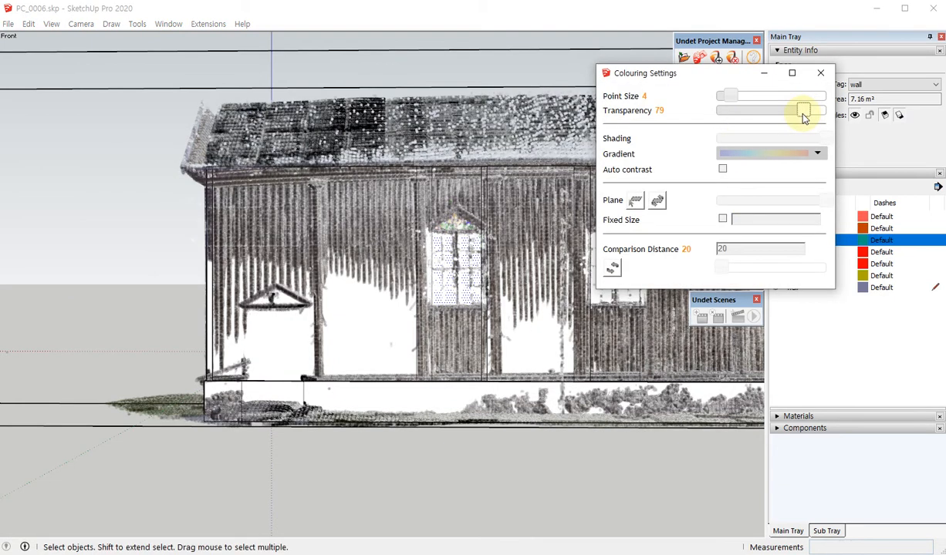
click(820, 73)
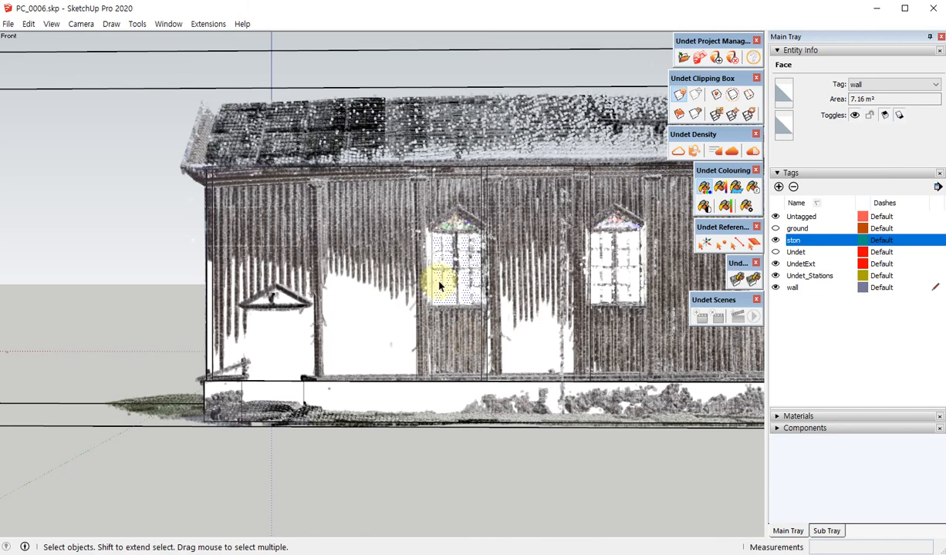
scroll(123, 305, down, 4)
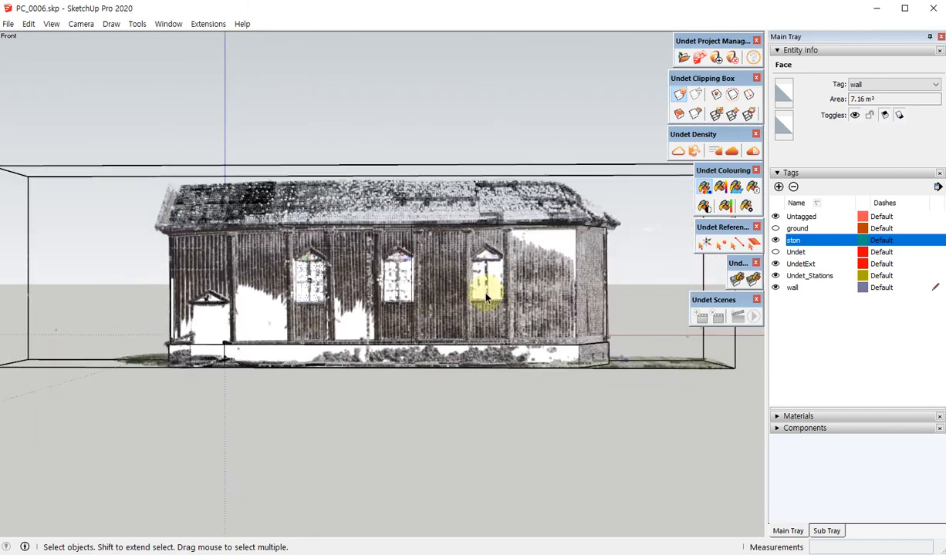
scroll(494, 259, up, 6)
scroll(478, 264, up, 8)
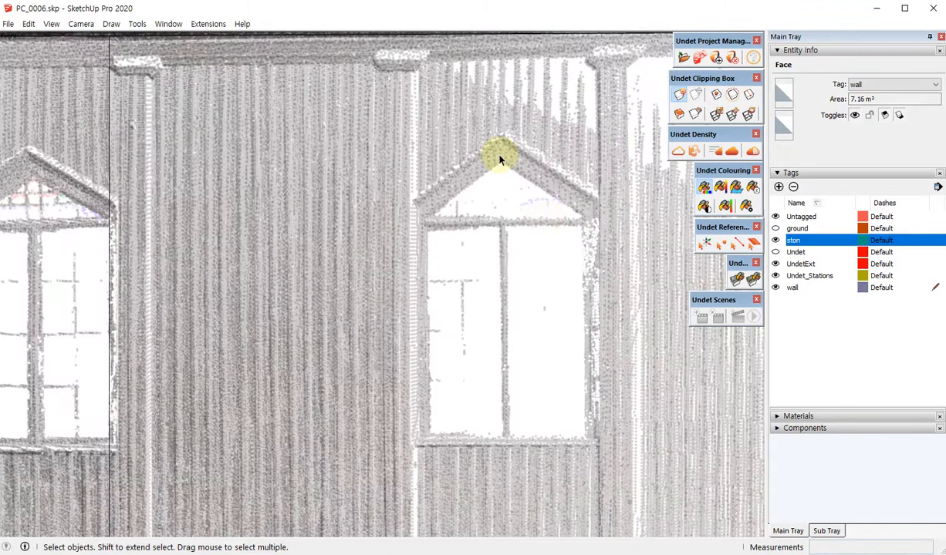
Draw a rectangle about 1950 by 1625 mm on the wall, from the end window's sill to the base of its gable
key(r)
click(413, 445)
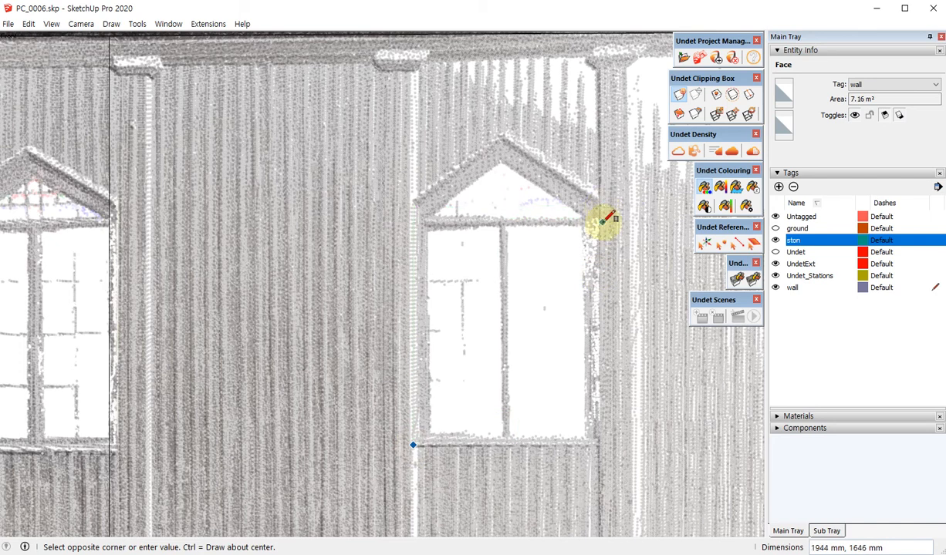
middle_drag(555, 249, 598, 448)
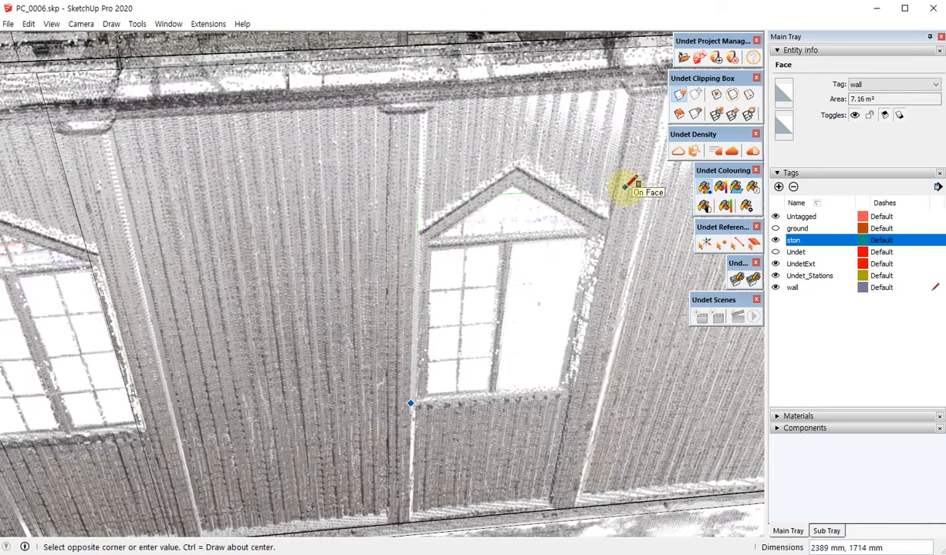
key(F9)
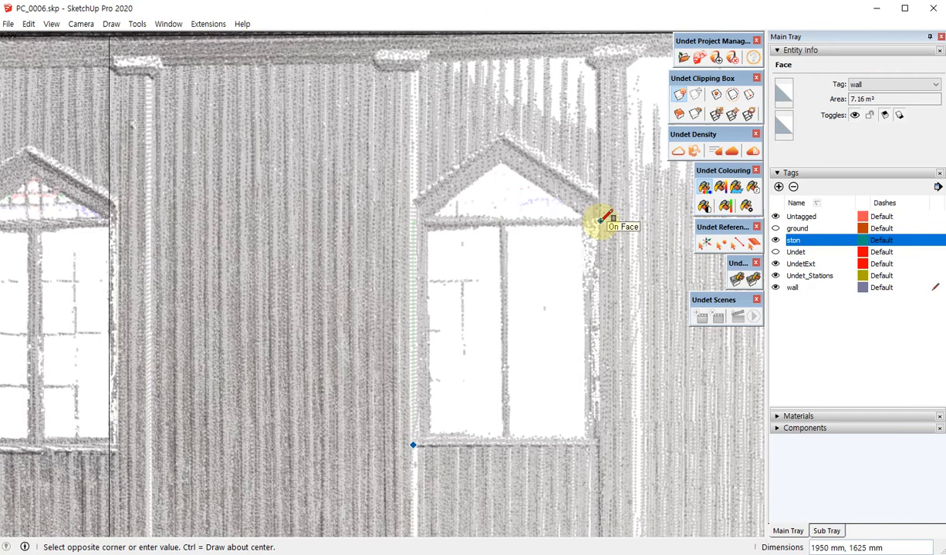
click(600, 222)
Draw a vertical centre line about 742 mm long from the rectangle's upper edge to the peak of the window gable
key(l)
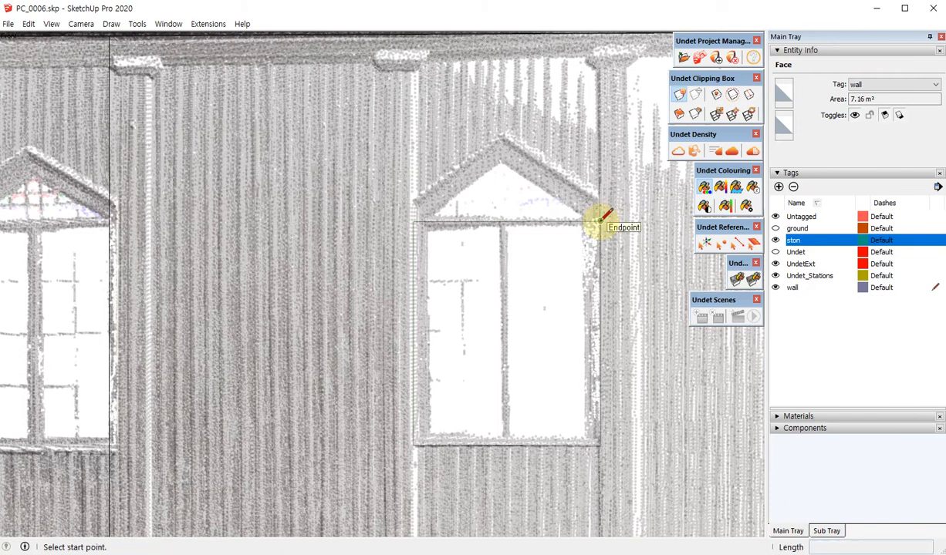
click(506, 223)
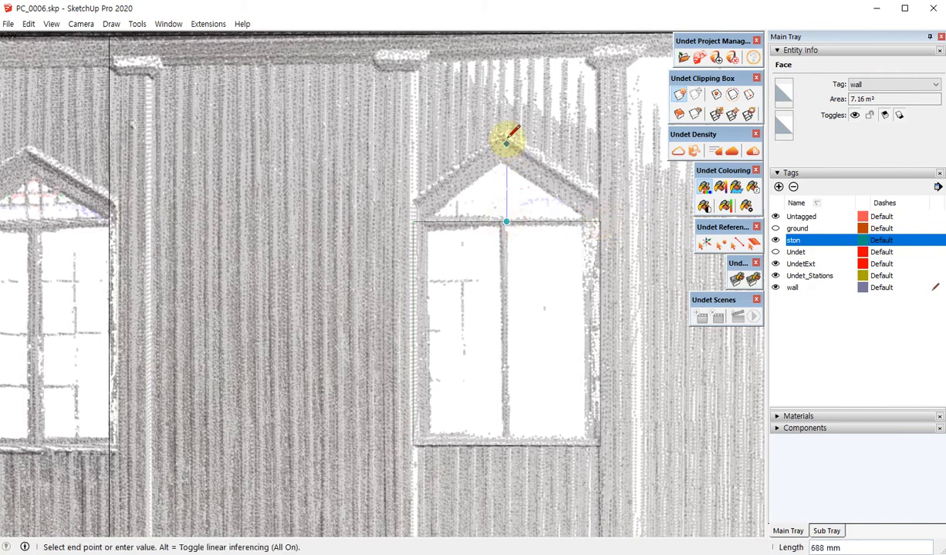
click(506, 137)
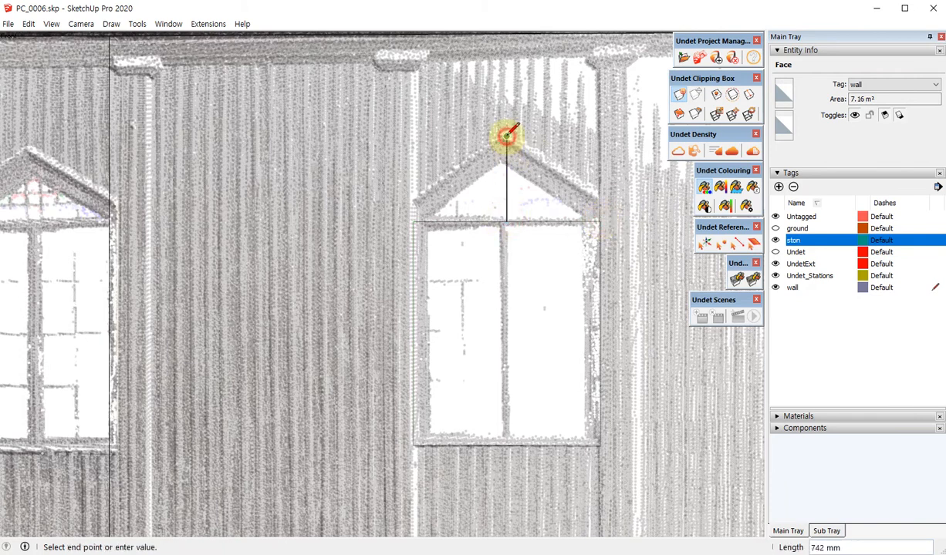
Outline the window gable with a short riser and two sloped edges meeting at the peak, and erase the inner construction lines
click(600, 222)
click(600, 221)
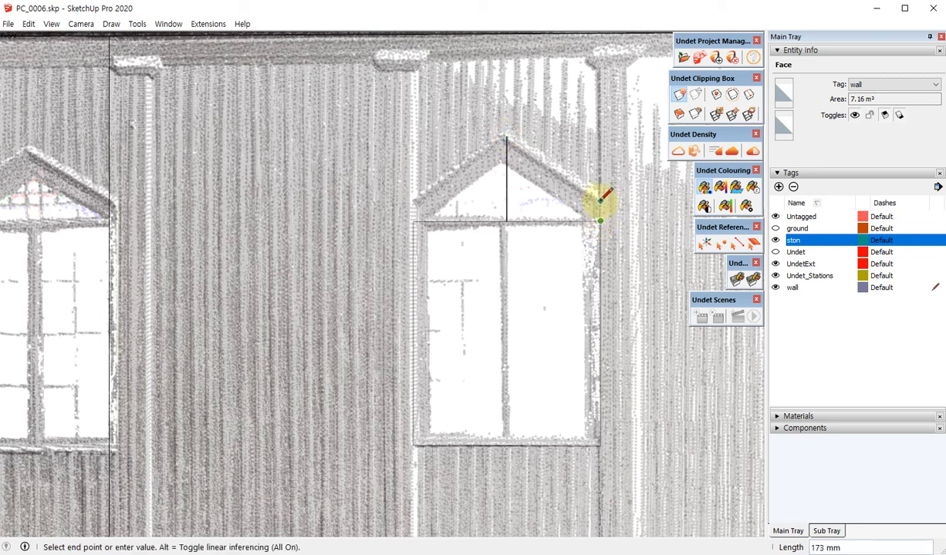
click(600, 201)
click(506, 138)
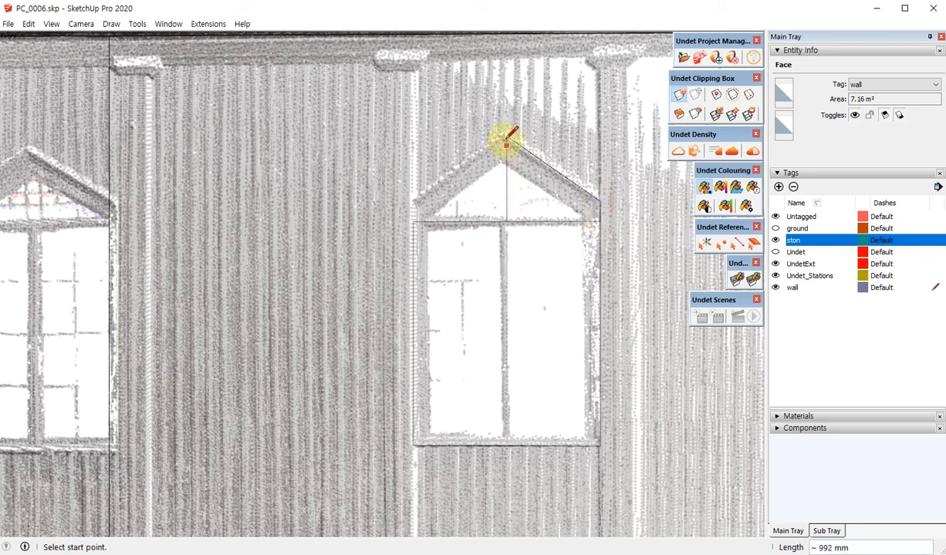
click(503, 140)
click(414, 221)
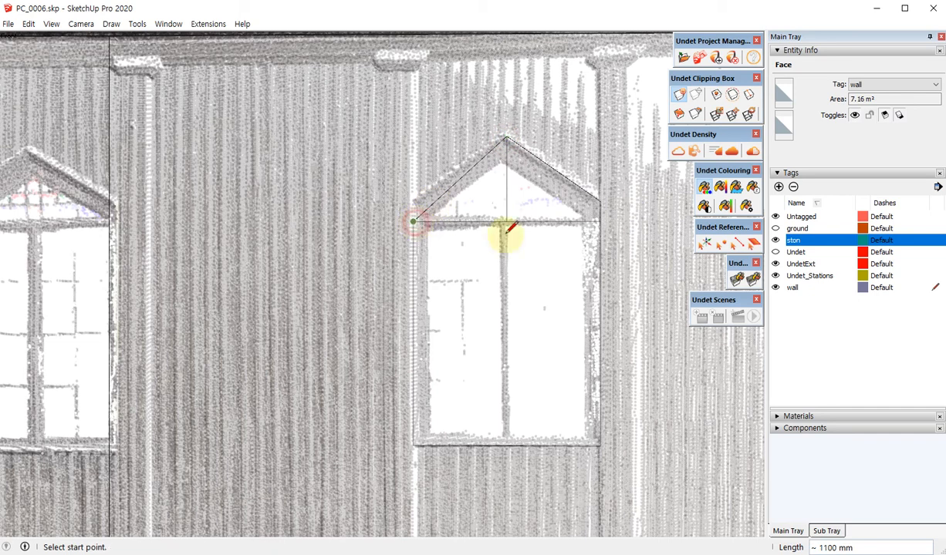
key(e)
click(505, 222)
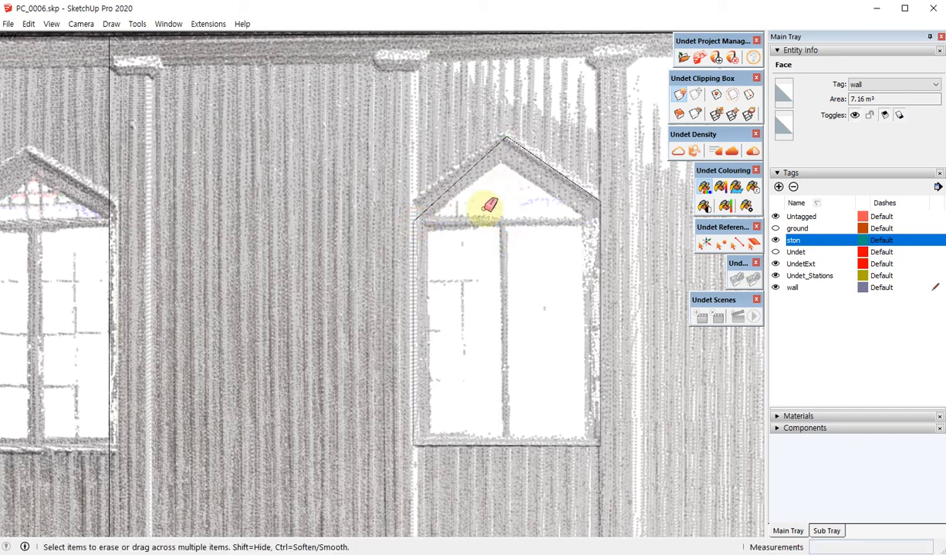
Move the lower left corner of the gable outline up to the outer end of the window's roof trim
scroll(409, 192, up, 4)
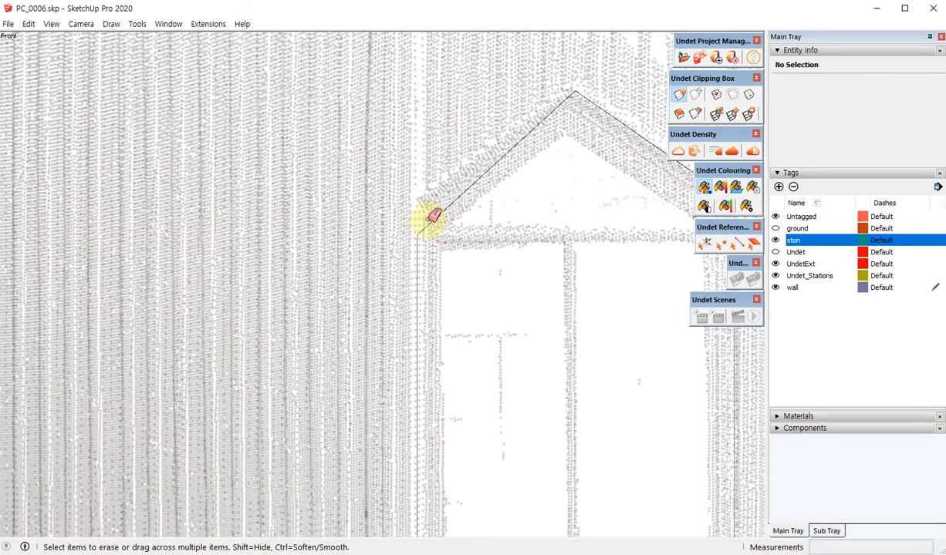
scroll(431, 216, down, 1)
key(m)
click(419, 229)
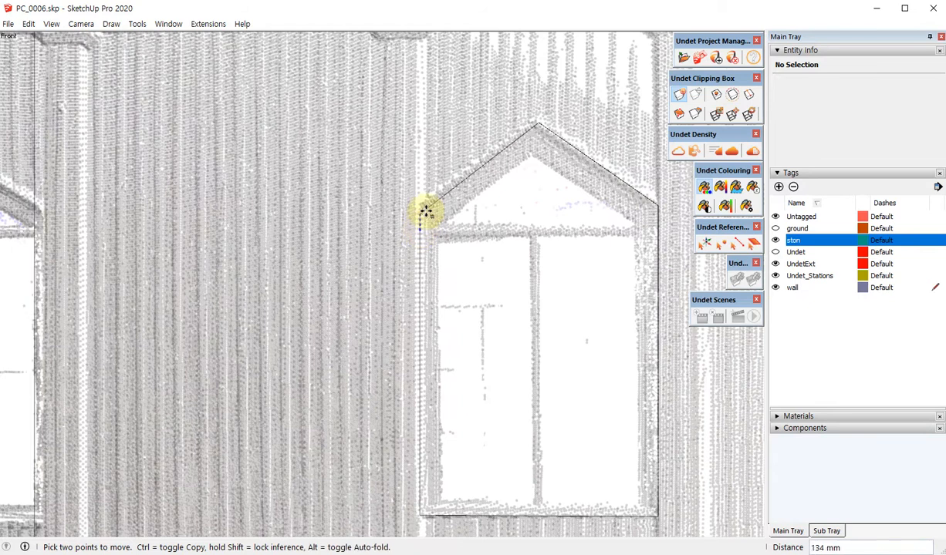
click(430, 204)
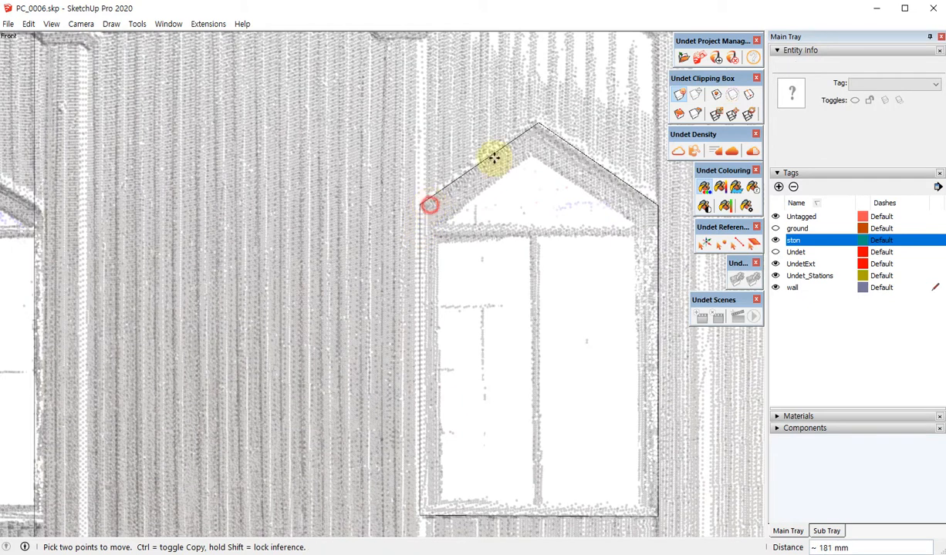
Move the peak of the gable outline sideways to match the tip of the window trim in the point cloud
click(534, 130)
scroll(536, 135, up, 3)
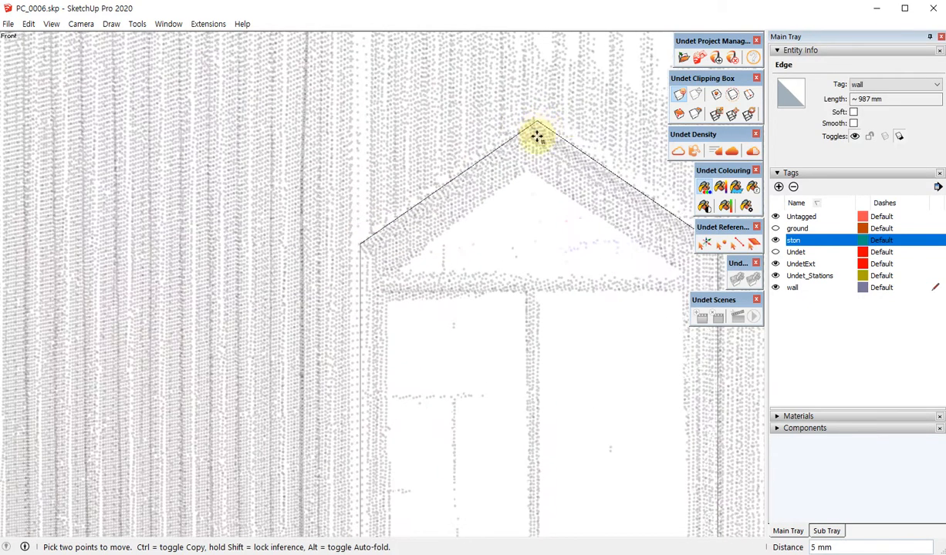
click(548, 117)
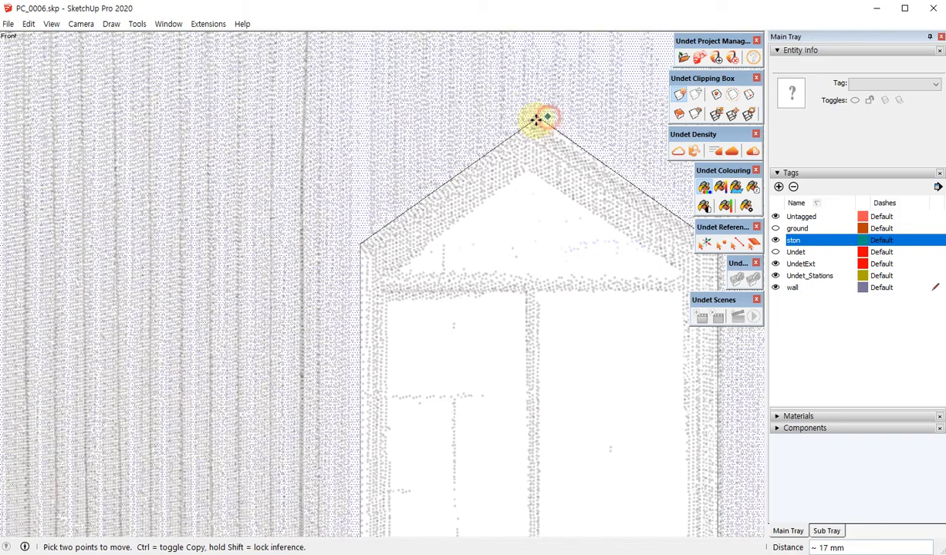
click(528, 121)
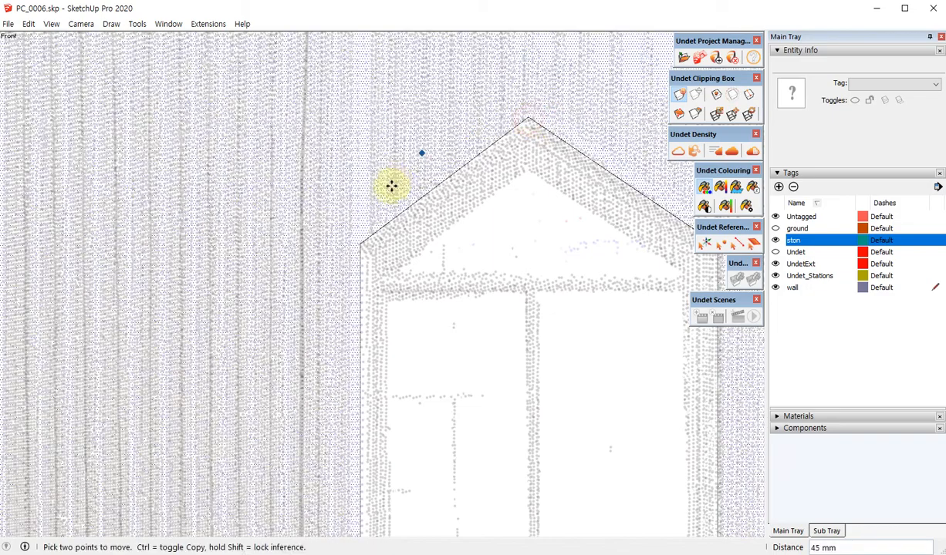
Move the right vertical edge of the window outline 13 mm inward to match the outer trim
scroll(386, 189, down, 4)
scroll(527, 213, up, 5)
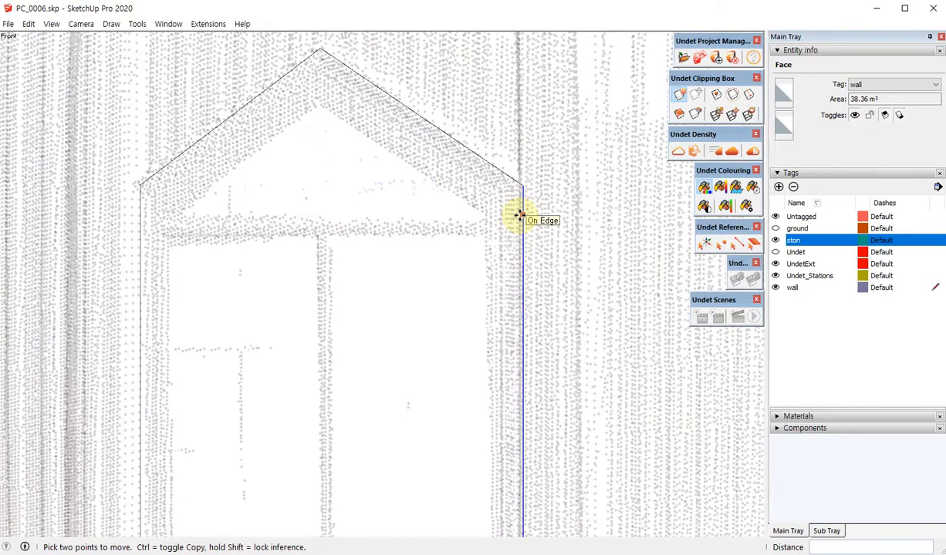
click(518, 216)
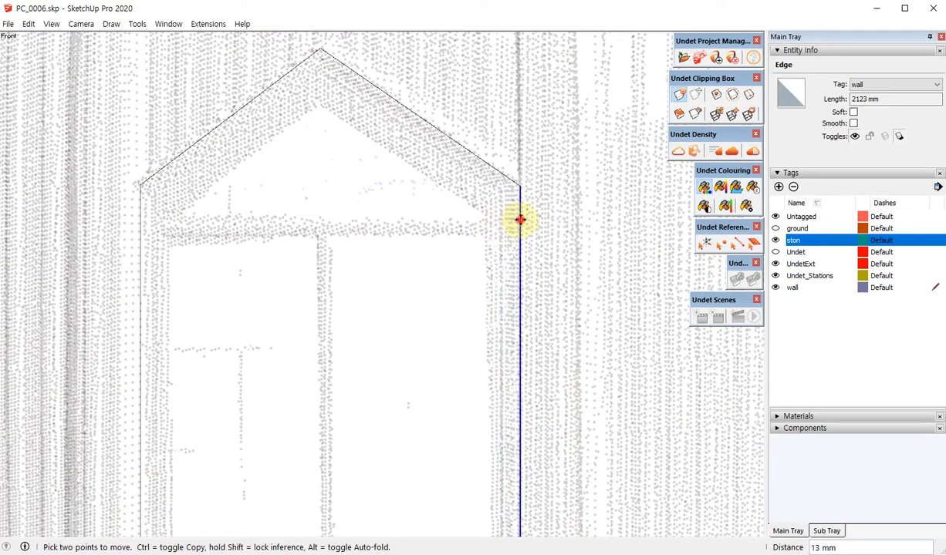
click(520, 220)
scroll(537, 209, down, 3)
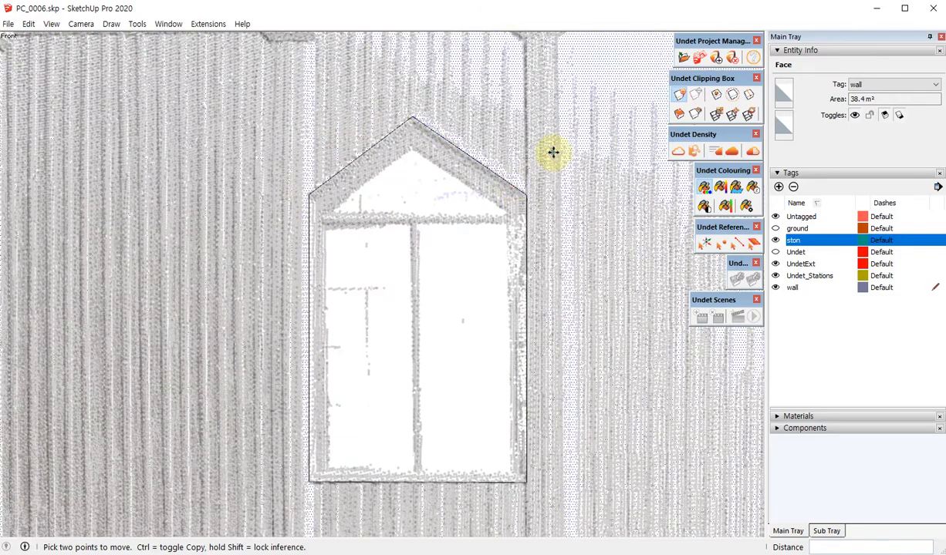
Copy the finished window outline's face onto the neighbouring window of the same wall
scroll(553, 152, down, 5)
key(space)
middle_drag(507, 186, 539, 245)
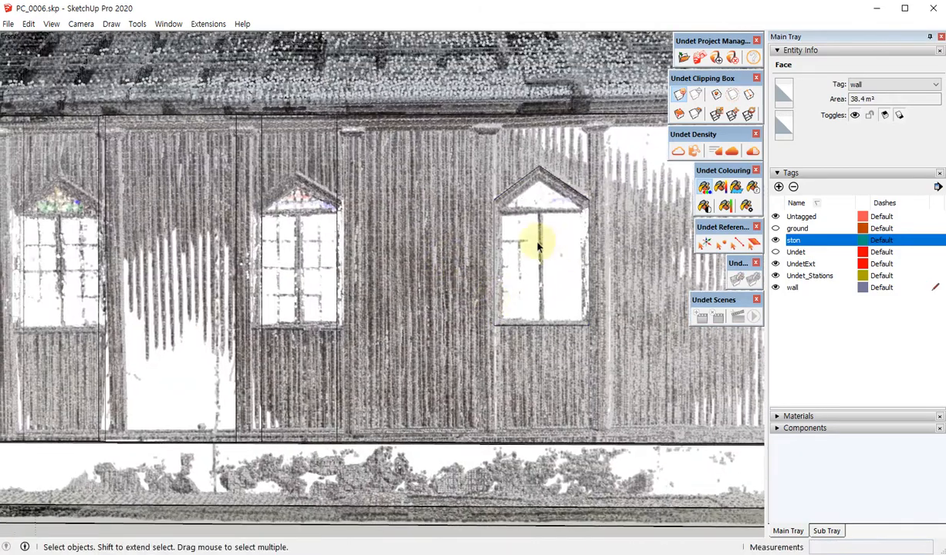
double_click(538, 246)
scroll(540, 233, up, 3)
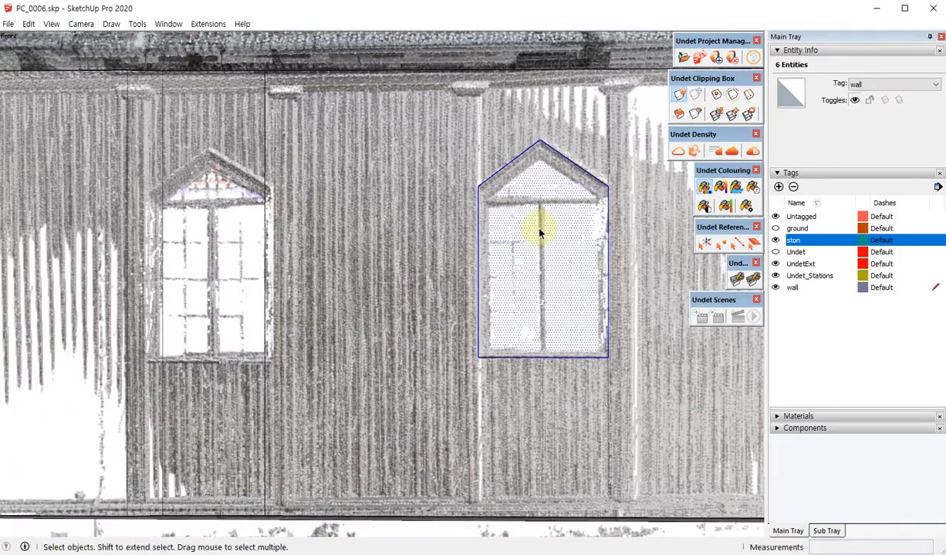
scroll(507, 190, up, 3)
middle_drag(486, 180, 482, 516)
key(F3)
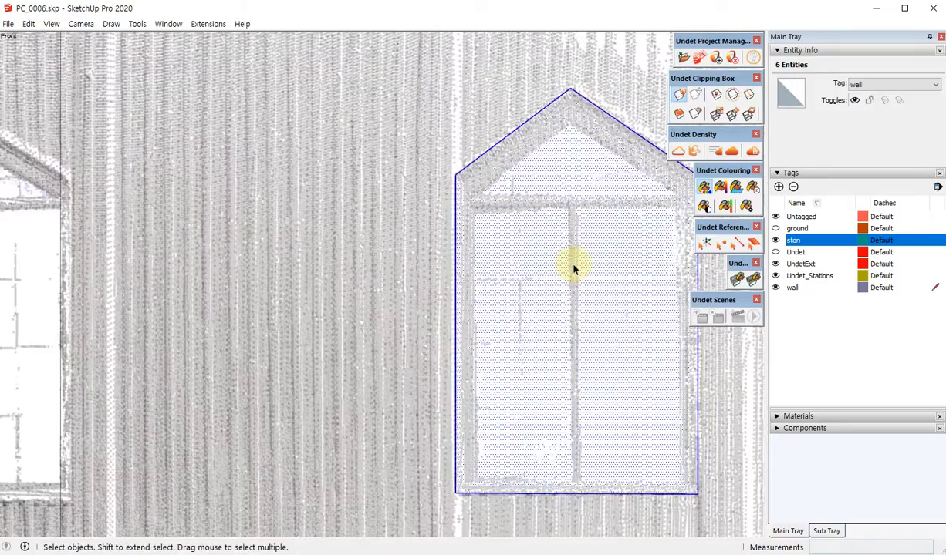
click(573, 267)
scroll(571, 267, down, 5)
key(m)
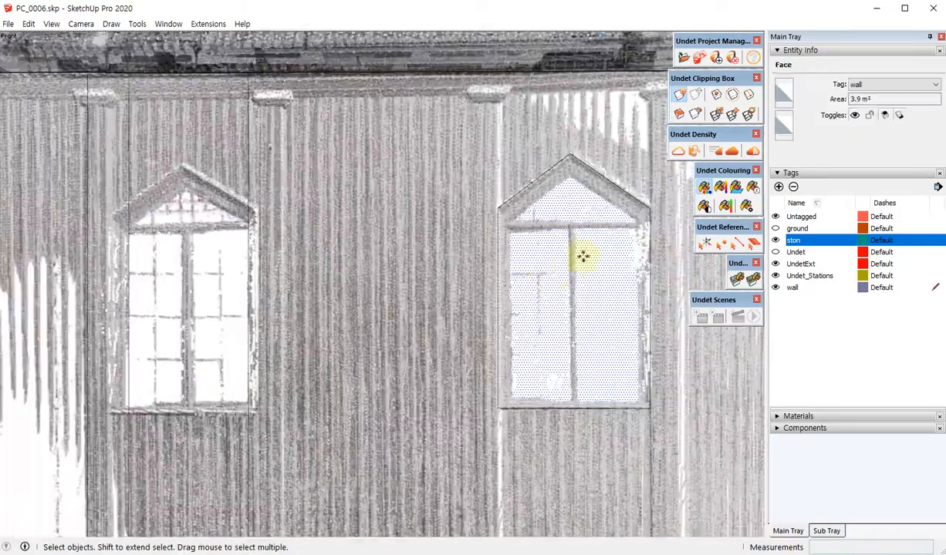
click(598, 274)
key(ctrl)
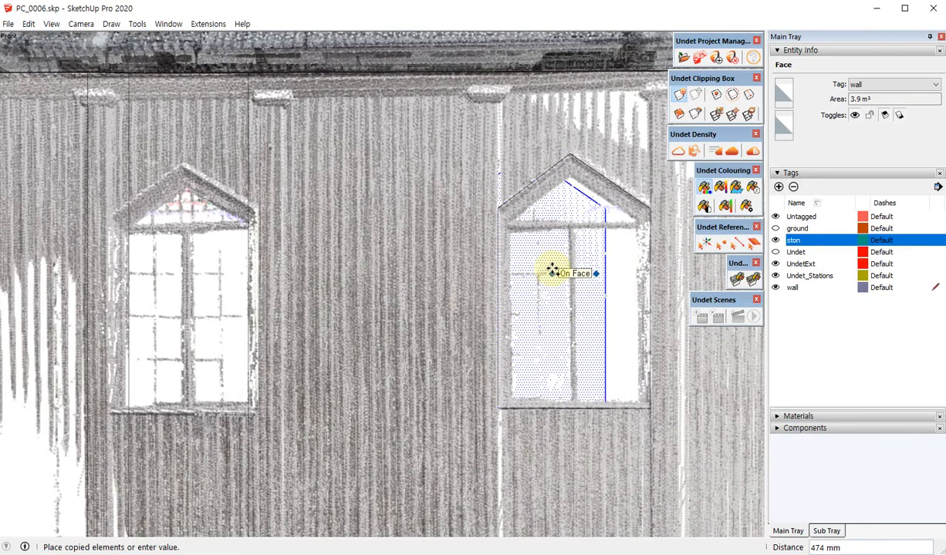
click(202, 291)
Shift the copied outline toward the neighbouring window's trim with moves of about 140 mm and 90 mm
middle_drag(581, 264, 221, 326)
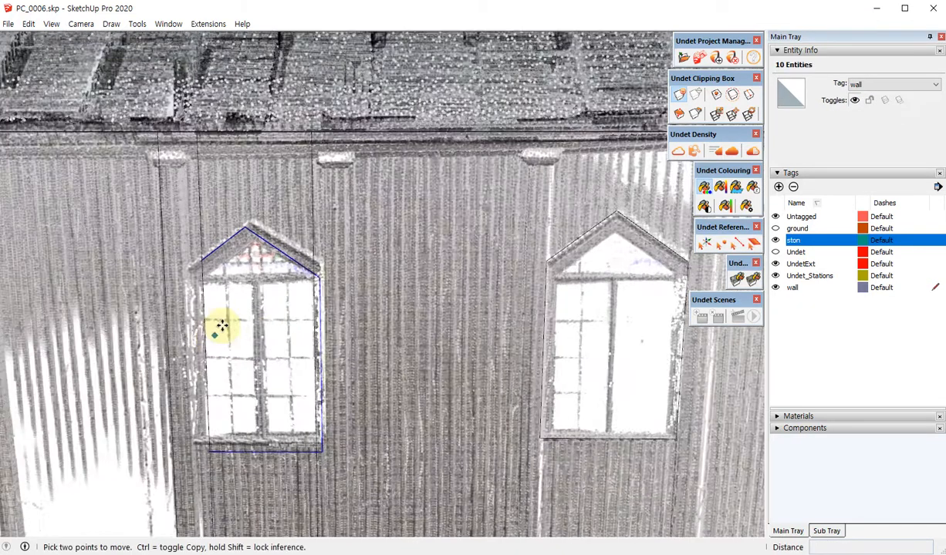
scroll(224, 327, up, 2)
middle_drag(378, 235, 470, 234)
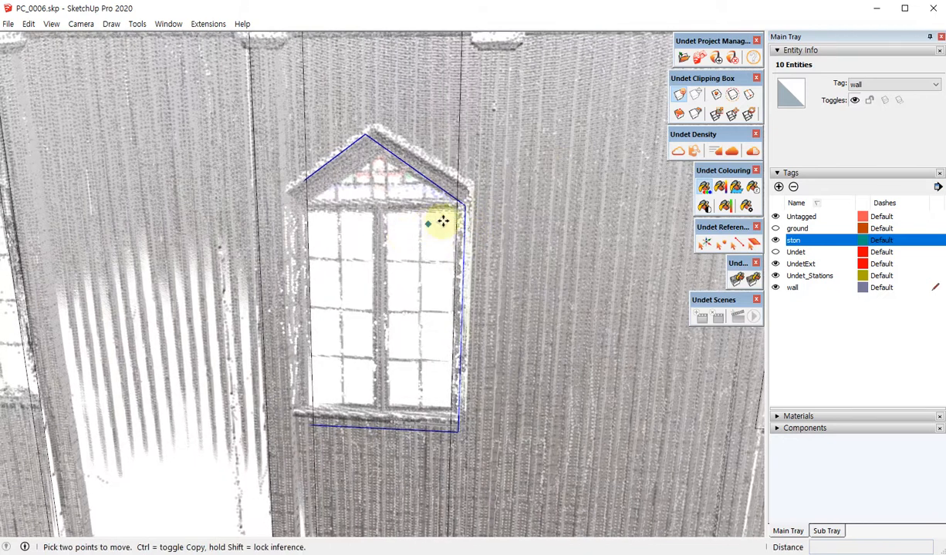
scroll(447, 216, up, 2)
click(371, 265)
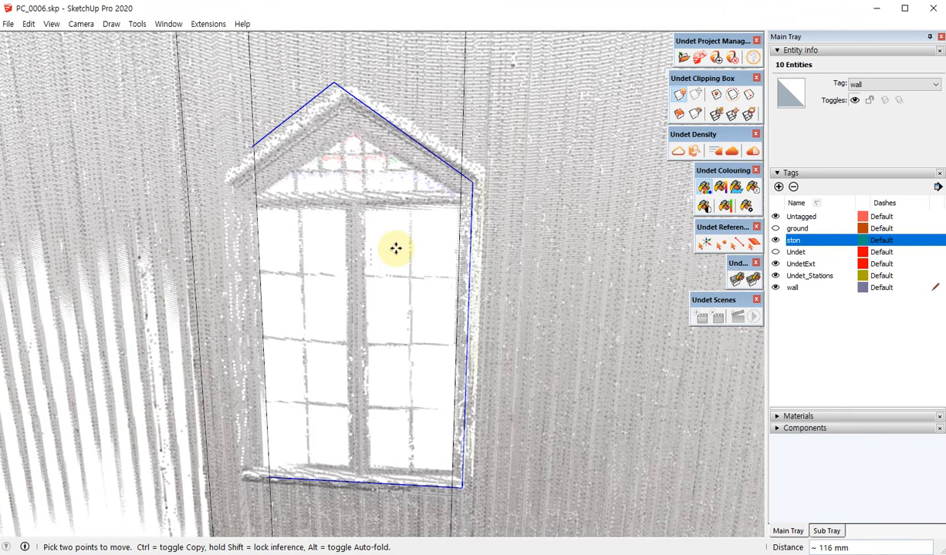
click(396, 244)
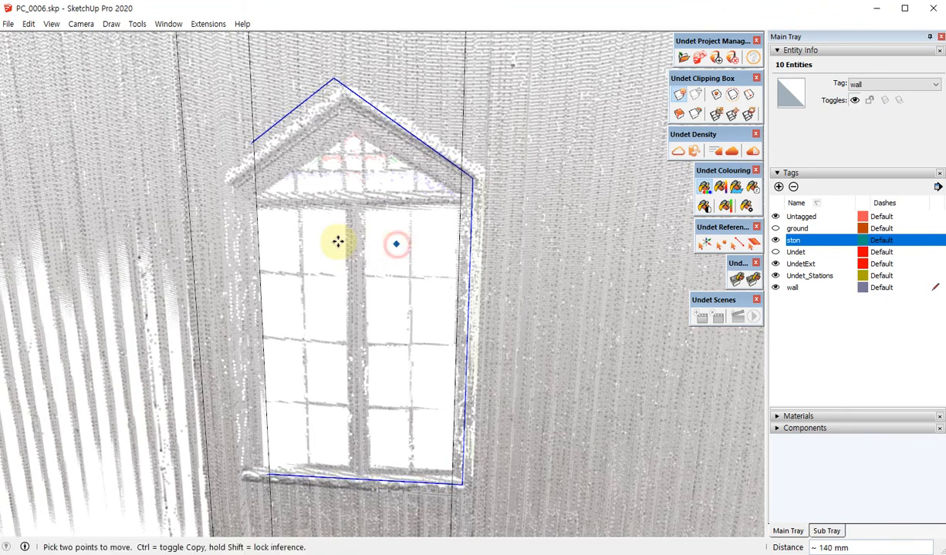
mouse_move(338, 241)
middle_down()
mouse_move(443, 184)
mouse_move(382, 268)
mouse_move(377, 257)
middle_up()
click(377, 257)
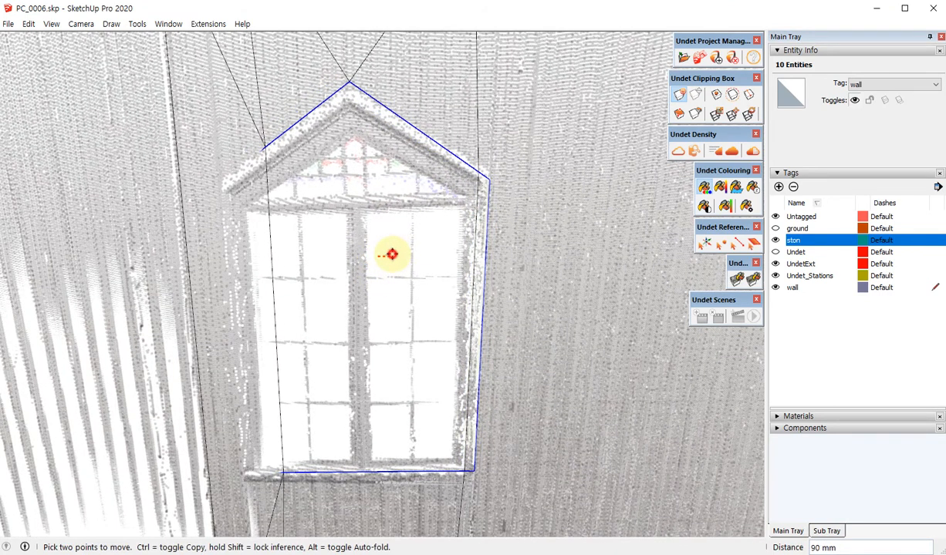
click(392, 255)
Delete the copied window outline from the neighbouring window
middle_drag(429, 321, 392, 258)
key(space)
scroll(401, 206, down, 6)
scroll(385, 239, up, 2)
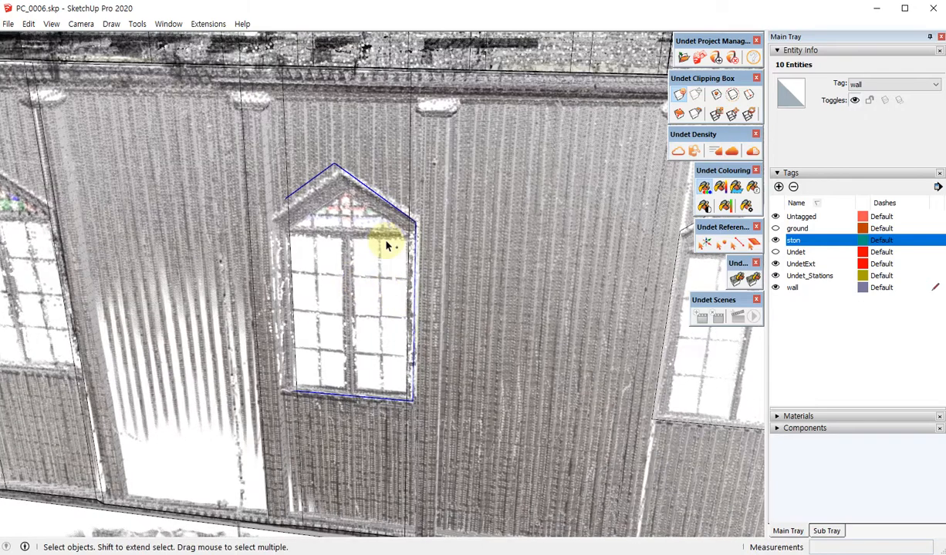
scroll(389, 244, down, 1)
key(Delete)
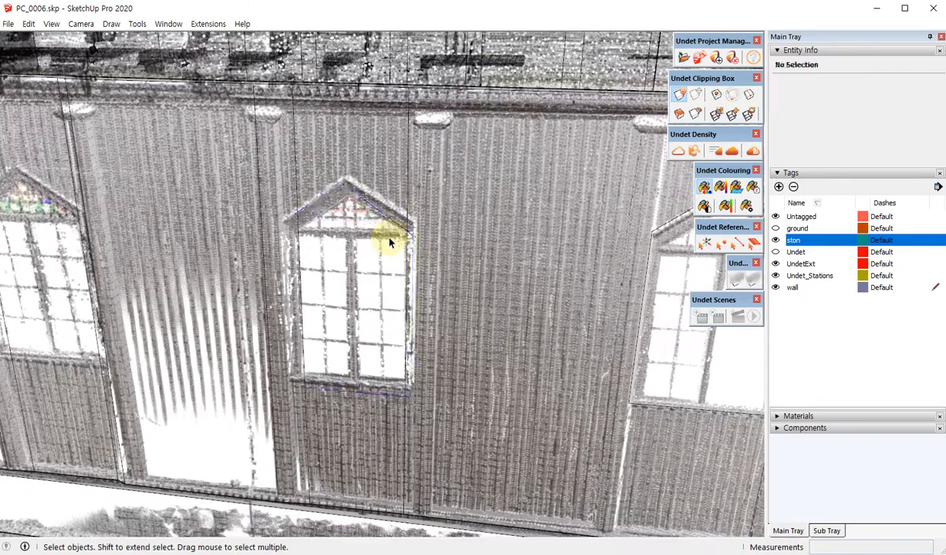
Select the wall face behind the middle window and examine its surrounding edges with the point cloud hidden
scroll(298, 264, down, 3)
mouse_move(370, 294)
middle_down()
mouse_move(422, 310)
mouse_move(386, 297)
middle_up()
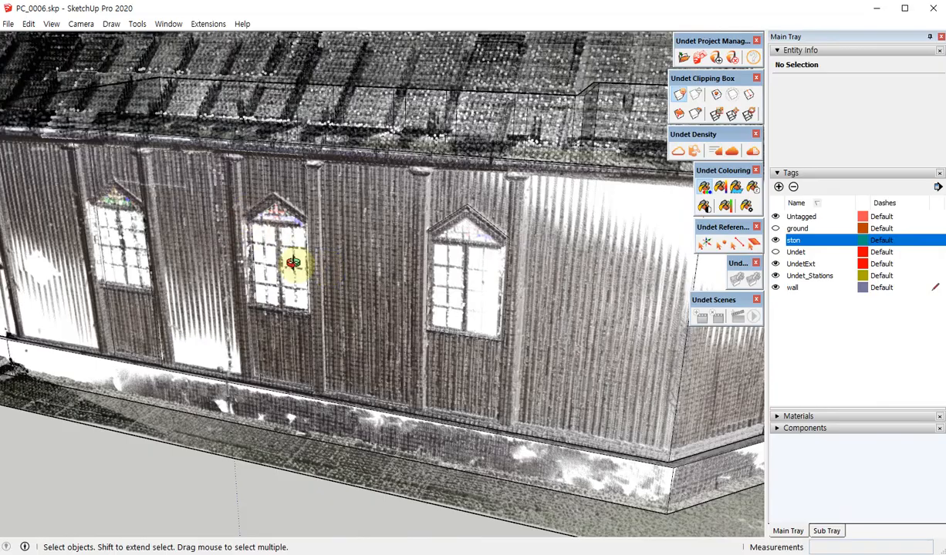
middle_drag(289, 262, 388, 207)
scroll(388, 207, up, 3)
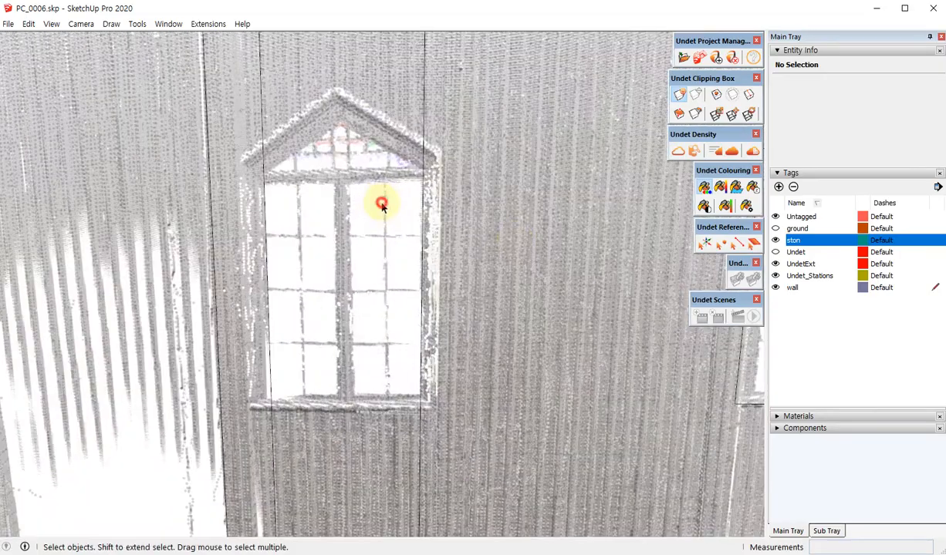
click(382, 204)
scroll(446, 228, down, 3)
scroll(348, 202, up, 2)
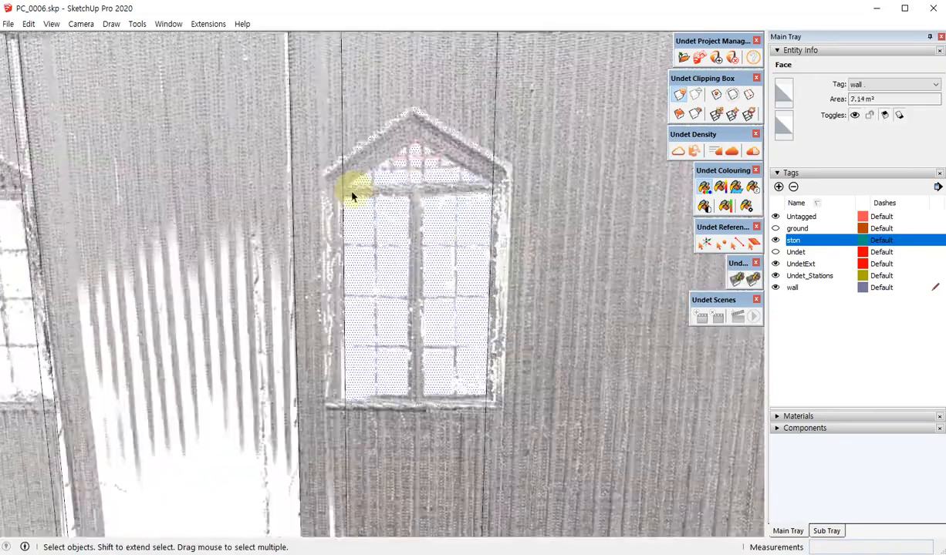
scroll(446, 296, down, 4)
middle_drag(439, 200, 471, 217)
middle_drag(401, 416, 442, 467)
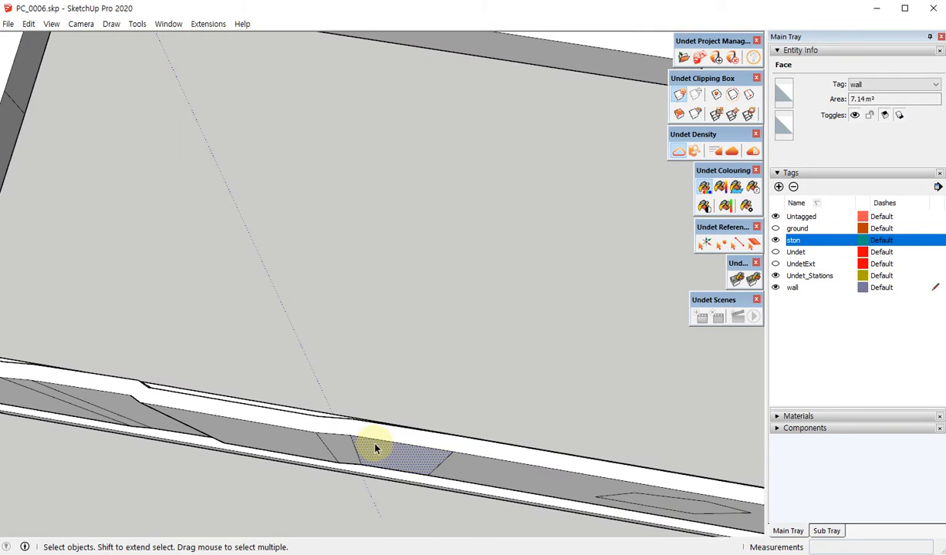
With the point cloud visible, trace the middle window's outer side edge from the gable's eave down to the sill
middle_drag(376, 448, 380, 378)
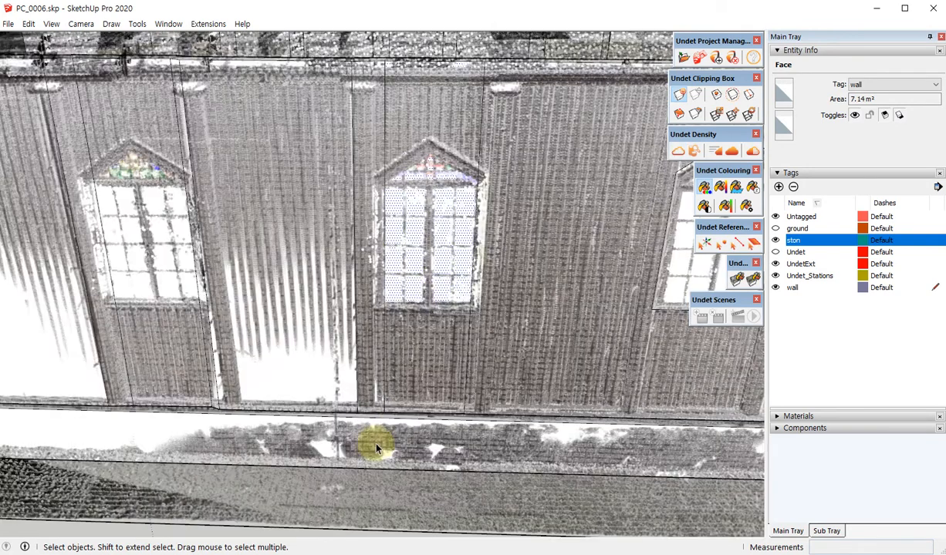
scroll(407, 218, up, 5)
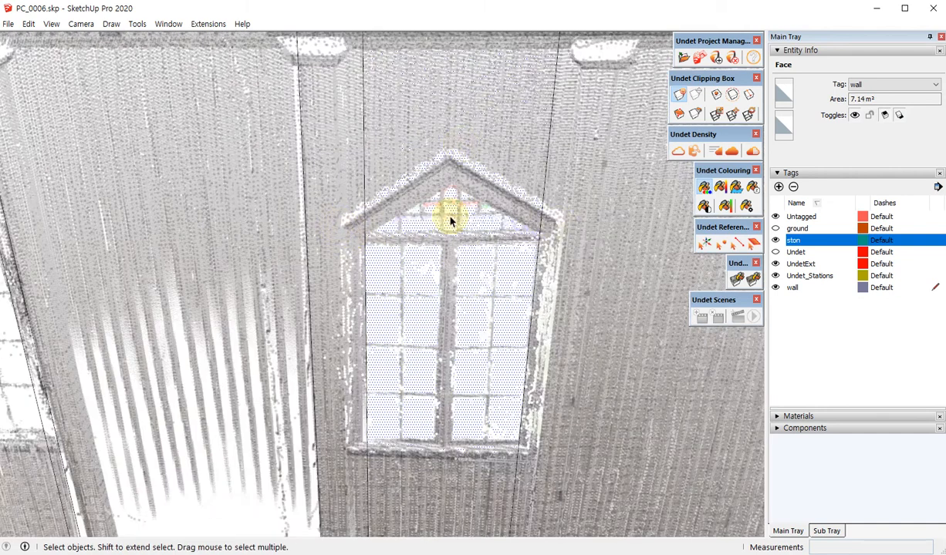
scroll(451, 221, down, 3)
scroll(401, 409, up, 6)
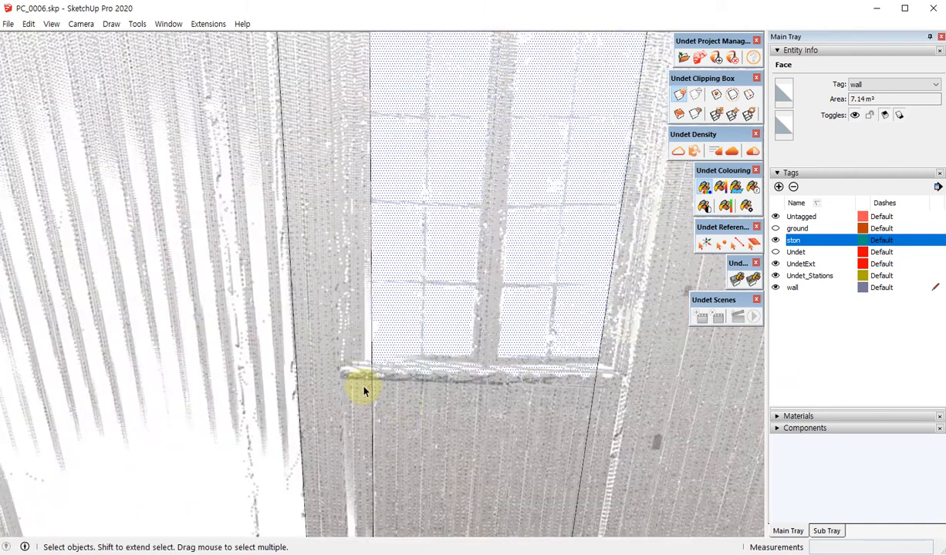
key(l)
middle_drag(412, 411, 437, 283)
key(F3)
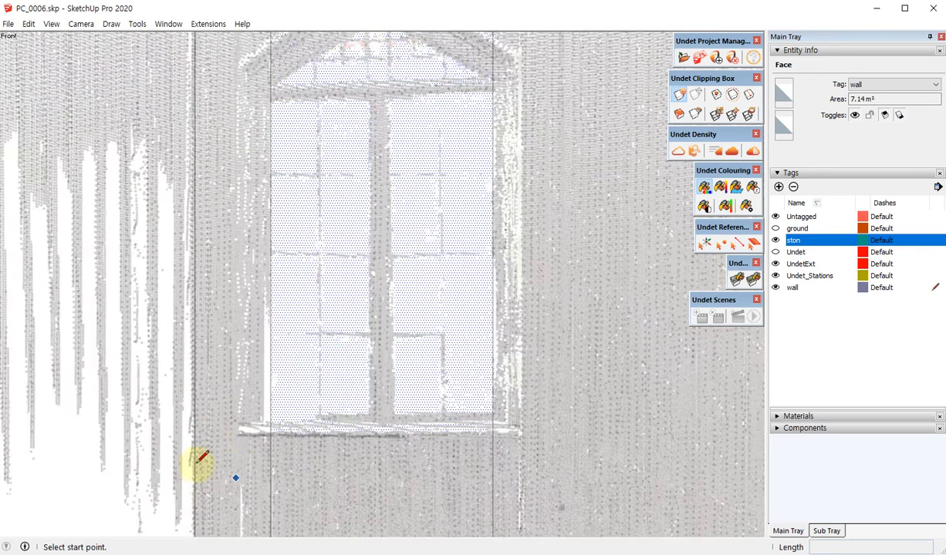
scroll(399, 425, down, 2)
scroll(493, 181, up, 2)
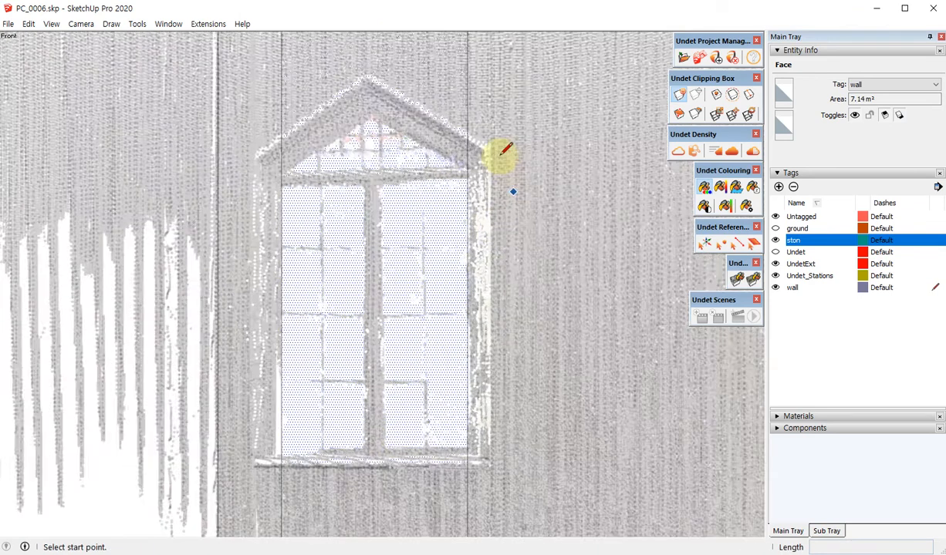
click(482, 140)
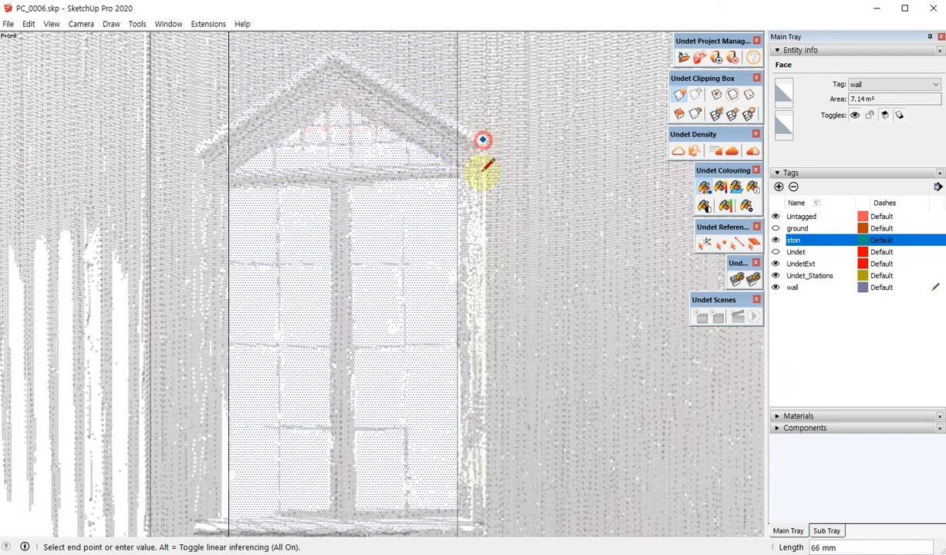
shift+middle_drag(493, 441, 475, 327)
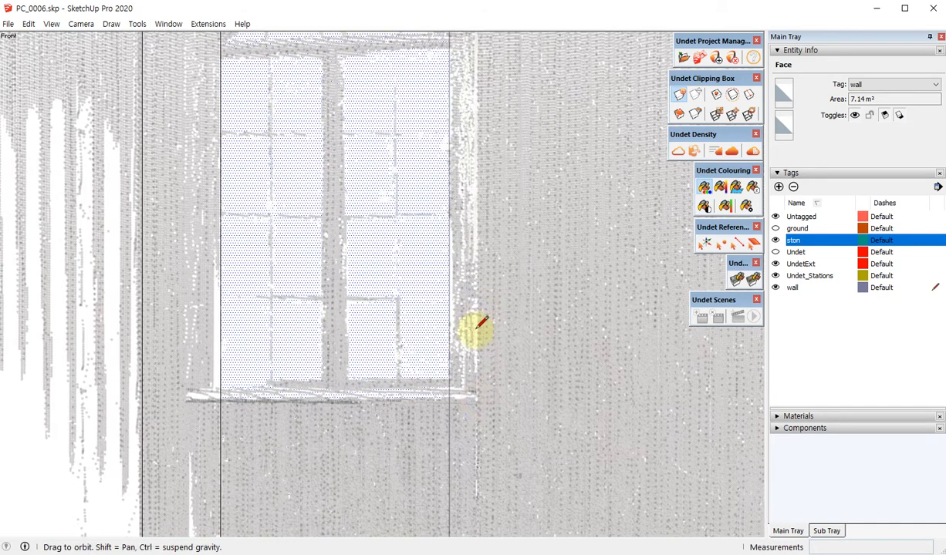
click(475, 398)
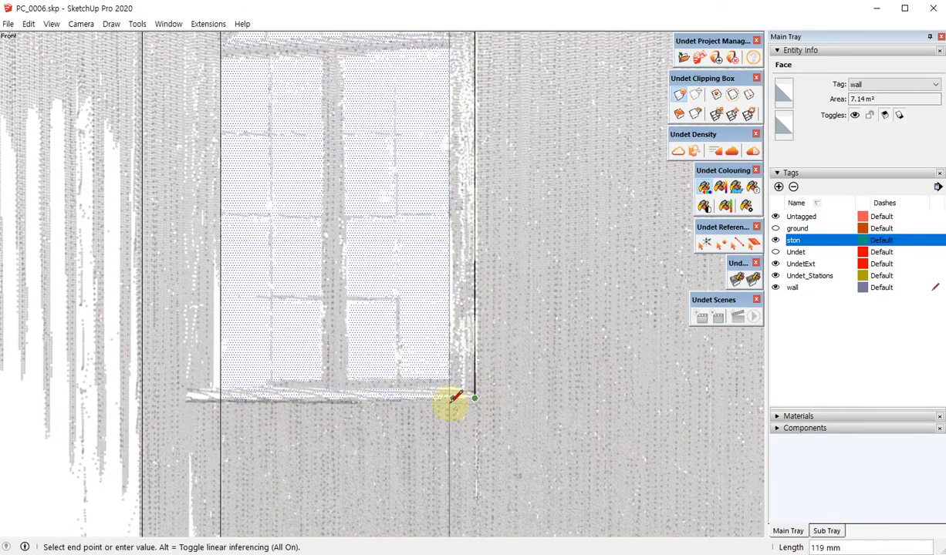
Draw the middle window's bottom edge along the sill to the far vertical wall edge, ending with a segment about 1282 mm long
click(450, 398)
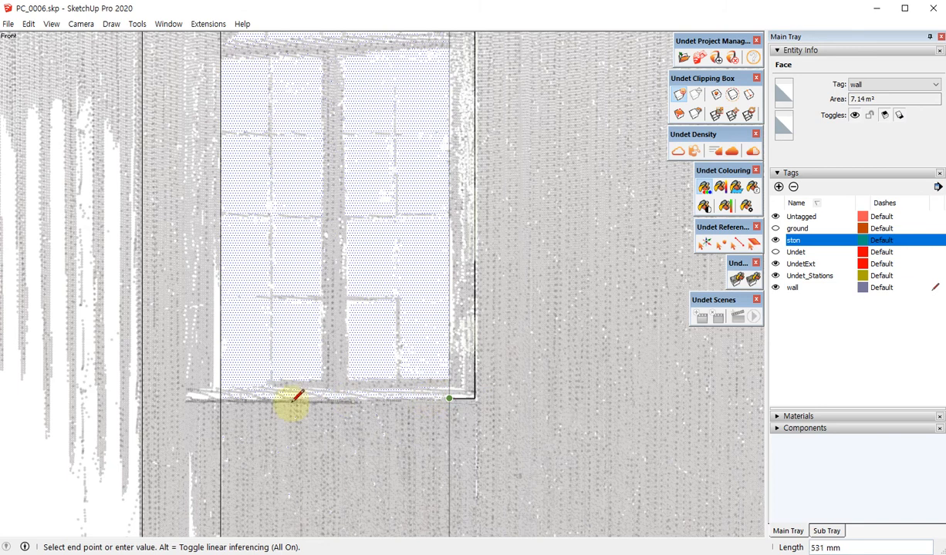
scroll(218, 397, up, 5)
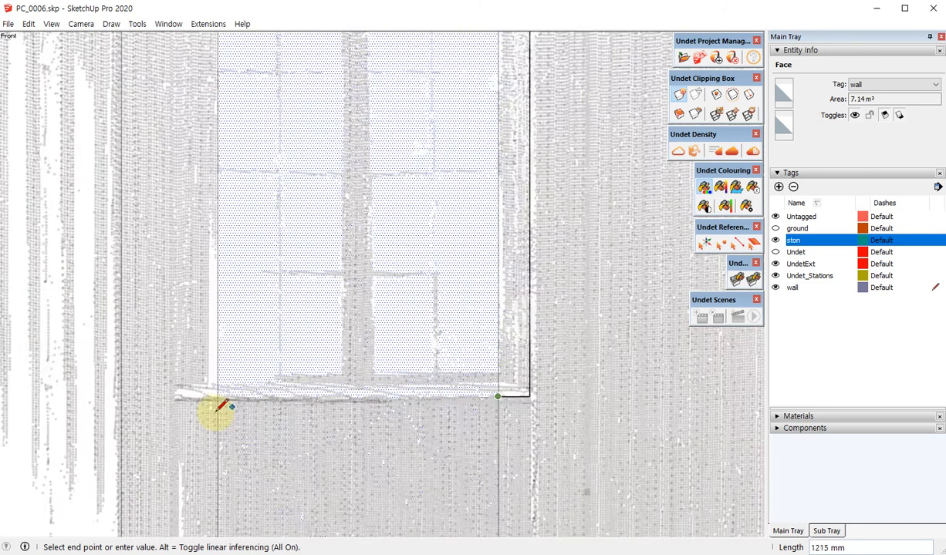
click(217, 388)
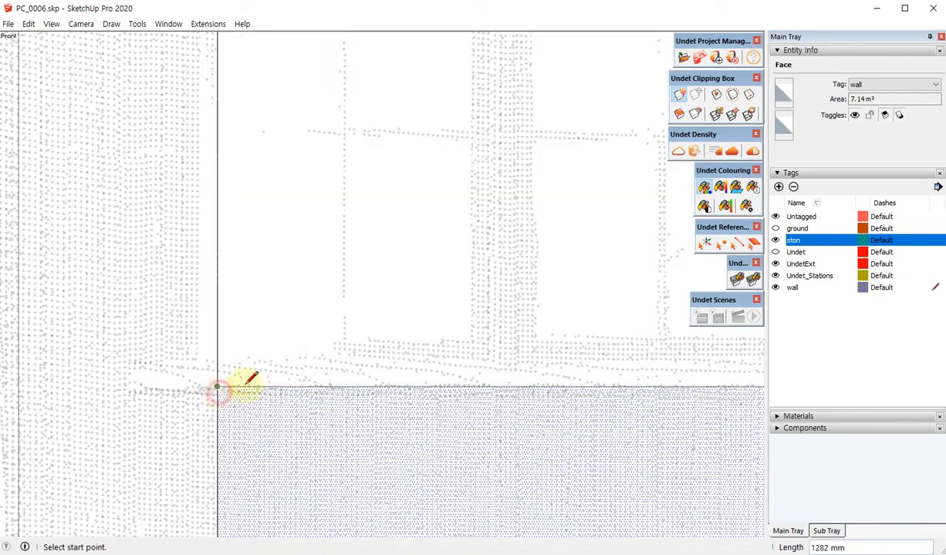
scroll(362, 414, down, 3)
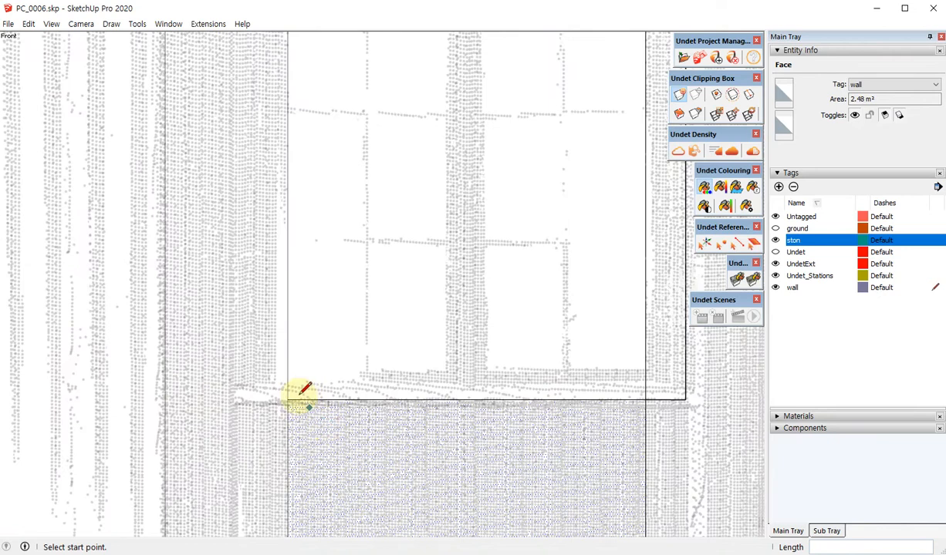
click(288, 400)
scroll(470, 426, down, 2)
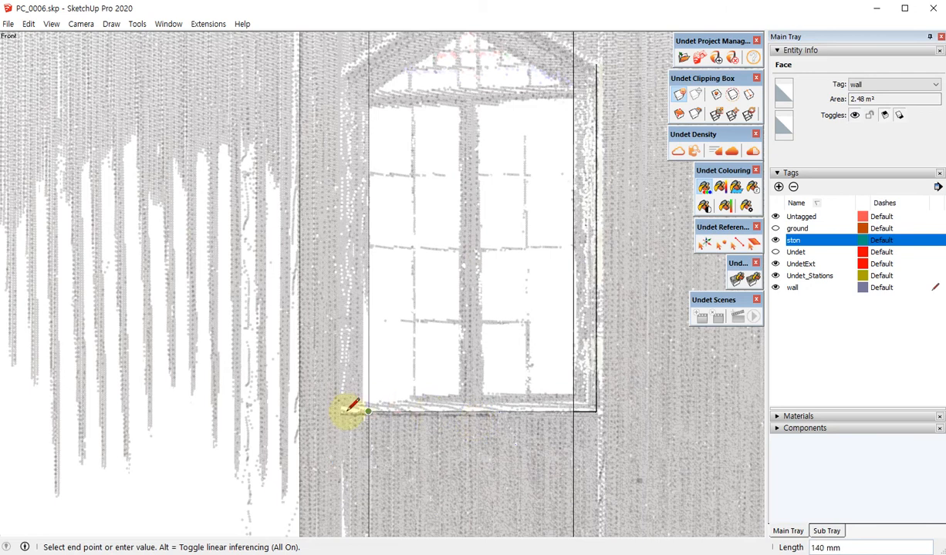
scroll(347, 409, up, 2)
scroll(349, 406, down, 4)
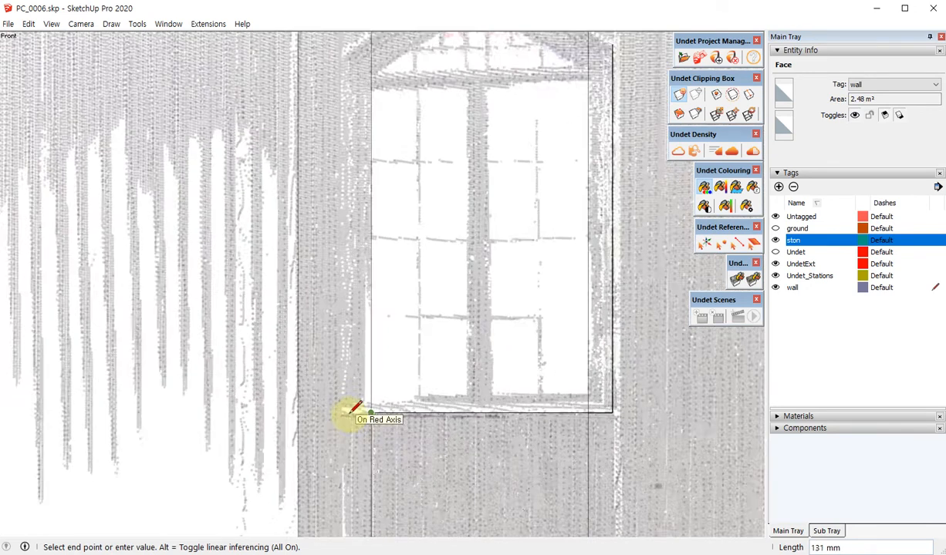
scroll(343, 409, up, 4)
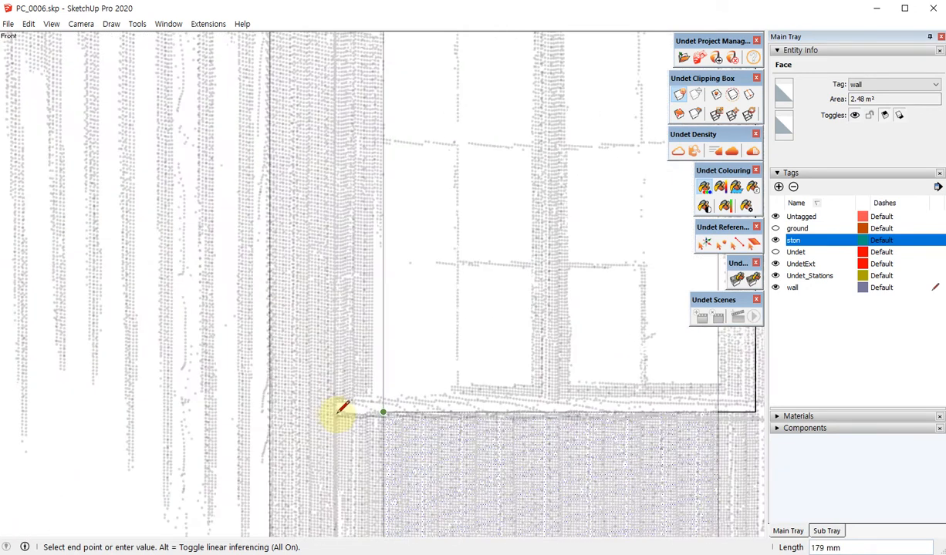
scroll(452, 480, down, 3)
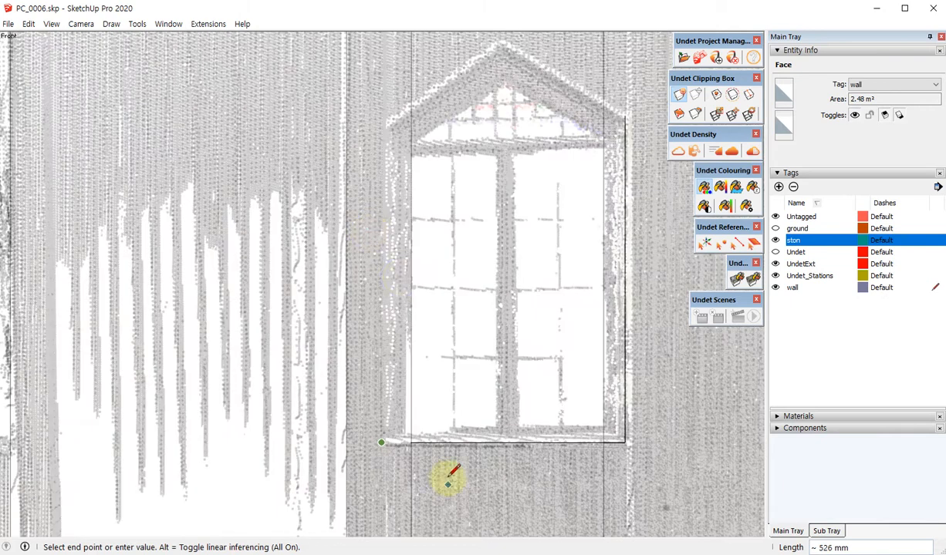
key(space)
scroll(421, 440, up, 4)
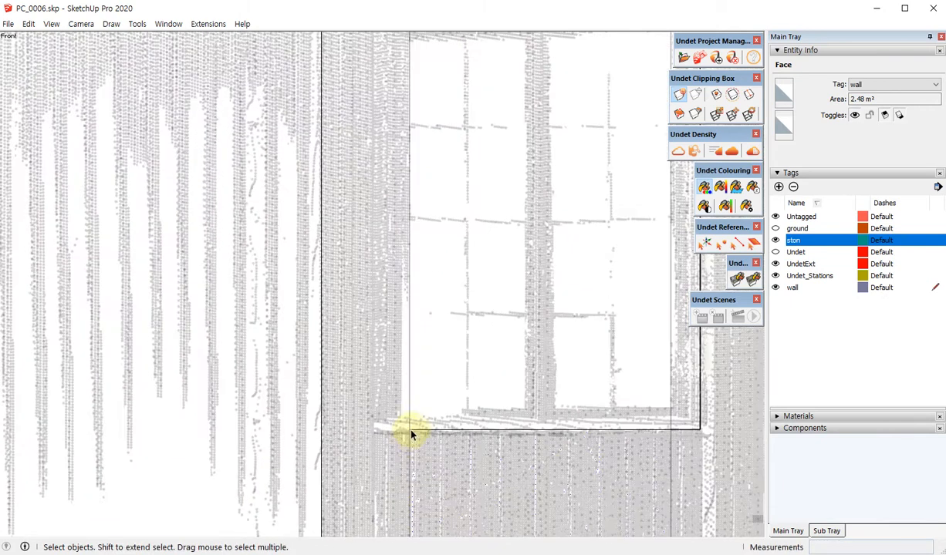
click(409, 430)
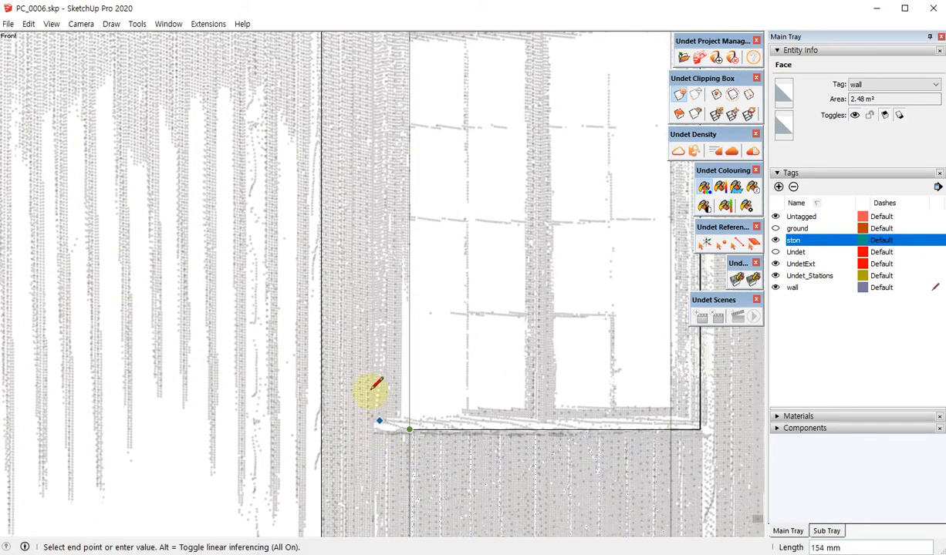
scroll(391, 457, down, 3)
scroll(470, 355, down, 3)
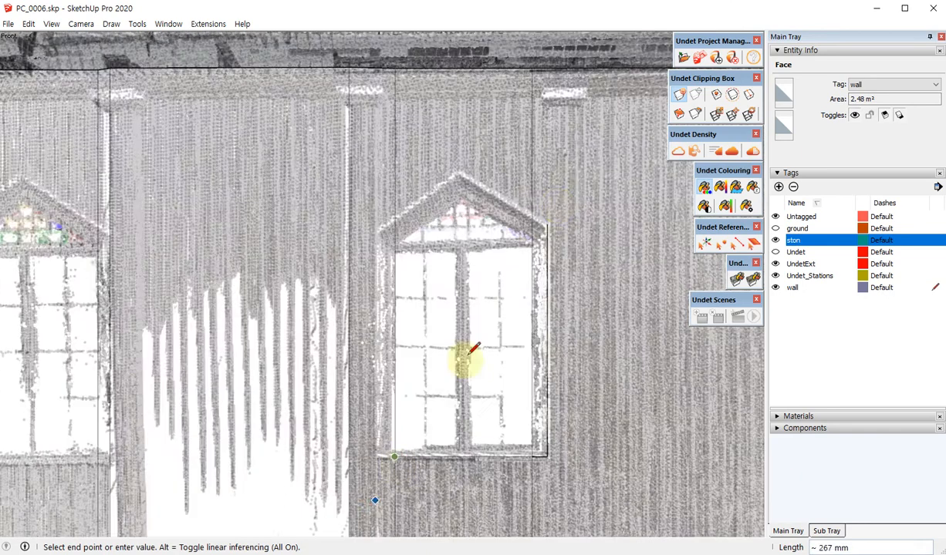
key(space)
Trace the middle window's gable from the finished side edge over the apex and down to the opposite eave
scroll(532, 212, up, 5)
scroll(554, 230, up, 1)
key(l)
click(540, 231)
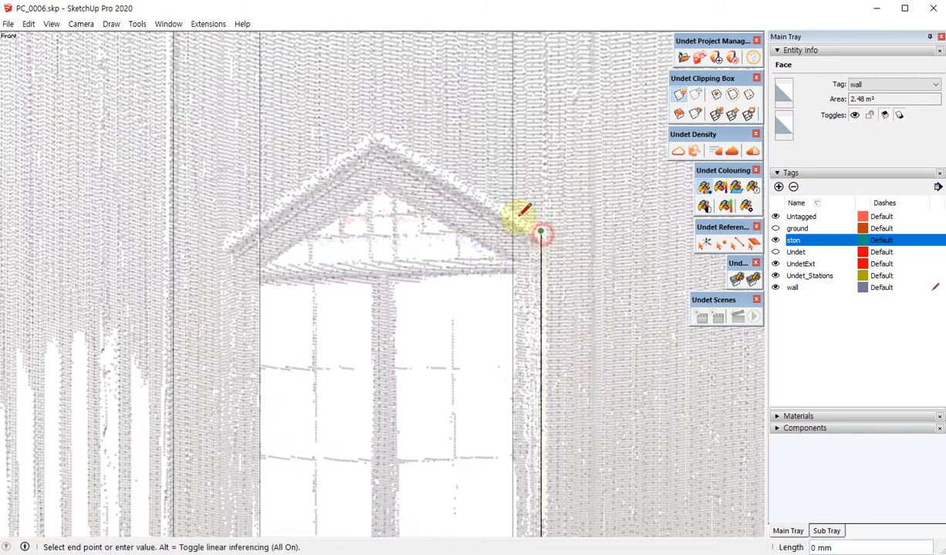
click(512, 213)
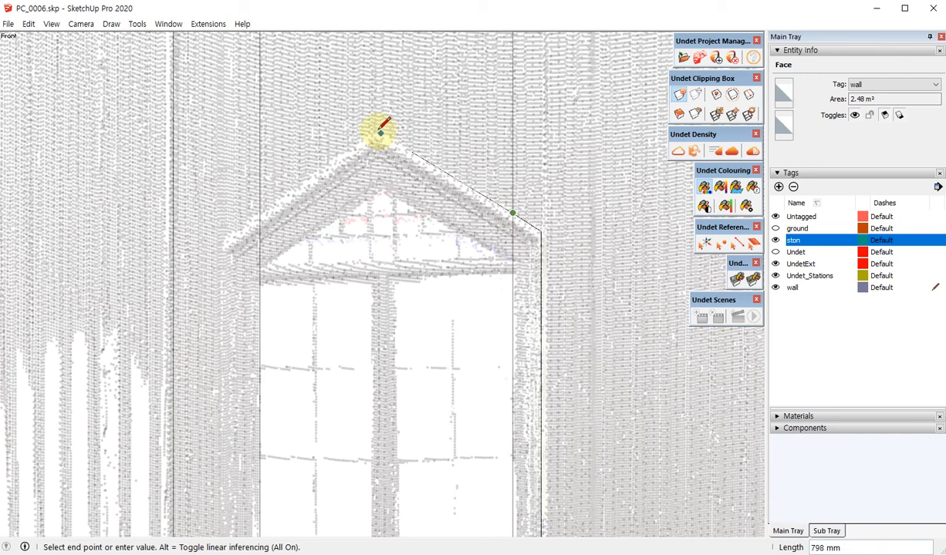
click(260, 214)
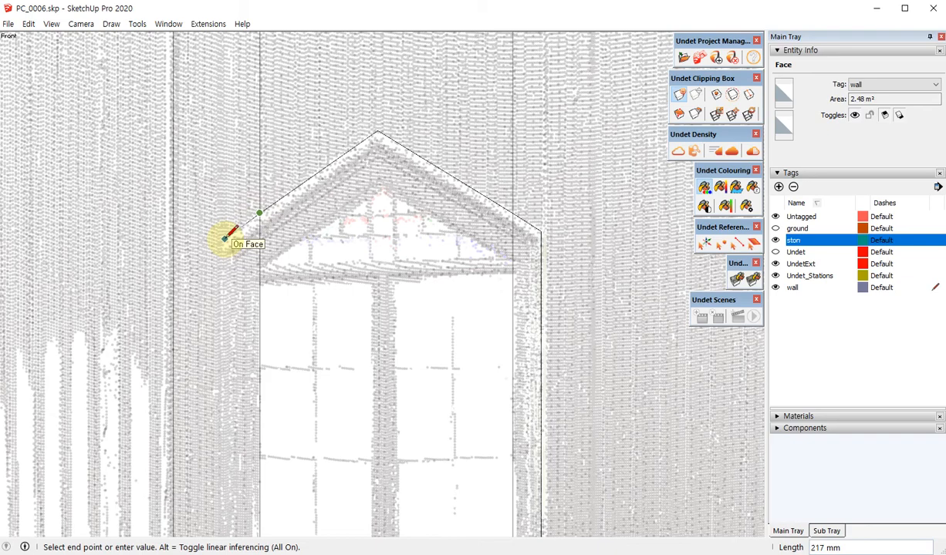
scroll(373, 204, down, 2)
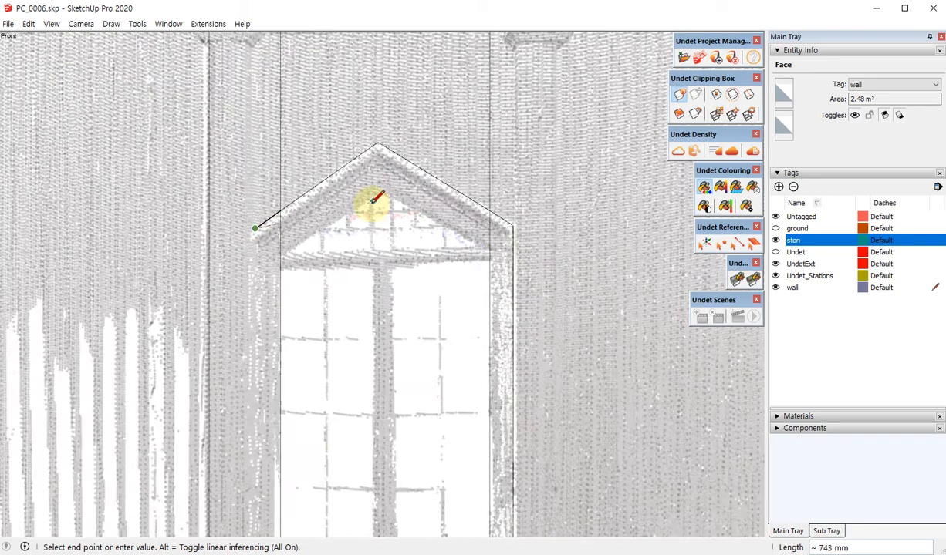
Close the middle window's outline with a side edge about 2156 mm long and a short segment joining the sill line
shift+middle_drag(358, 253, 377, 39)
scroll(289, 263, up, 3)
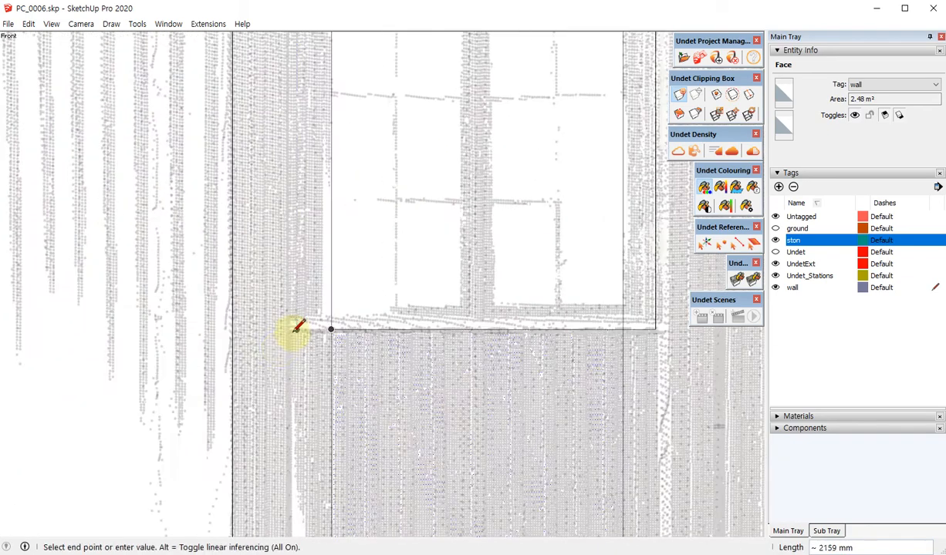
scroll(289, 328, up, 4)
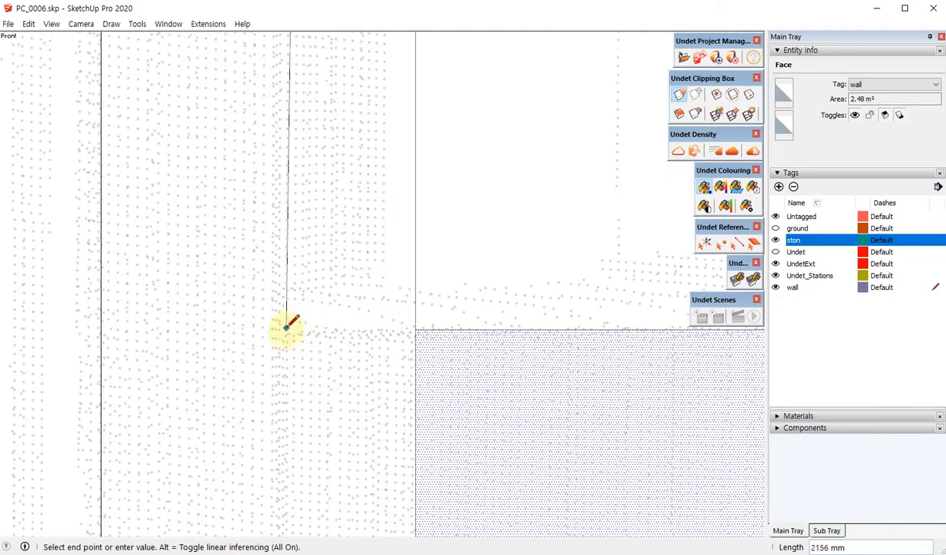
click(286, 328)
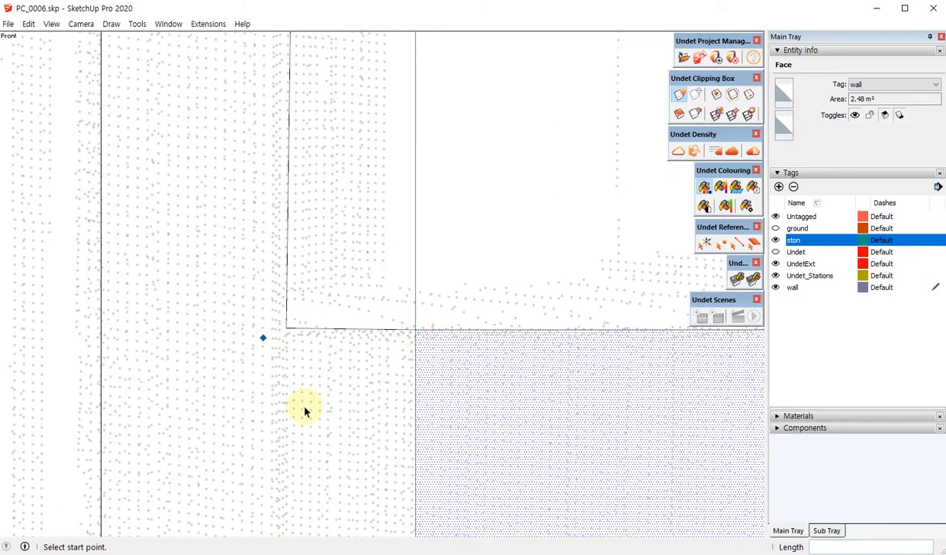
key(space)
scroll(309, 405, down, 6)
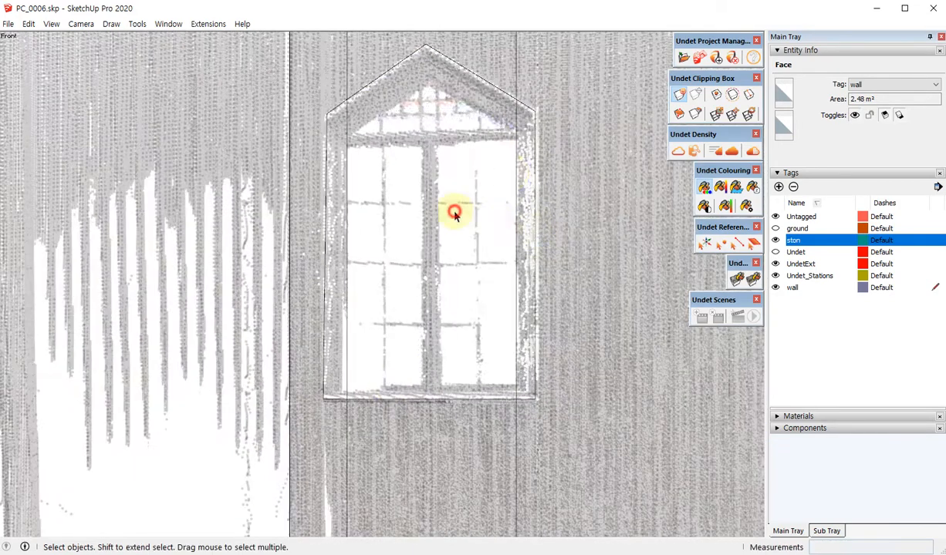
Push the neighbouring window's gabled face inward through the wall, with the point cloud hidden
click(520, 143)
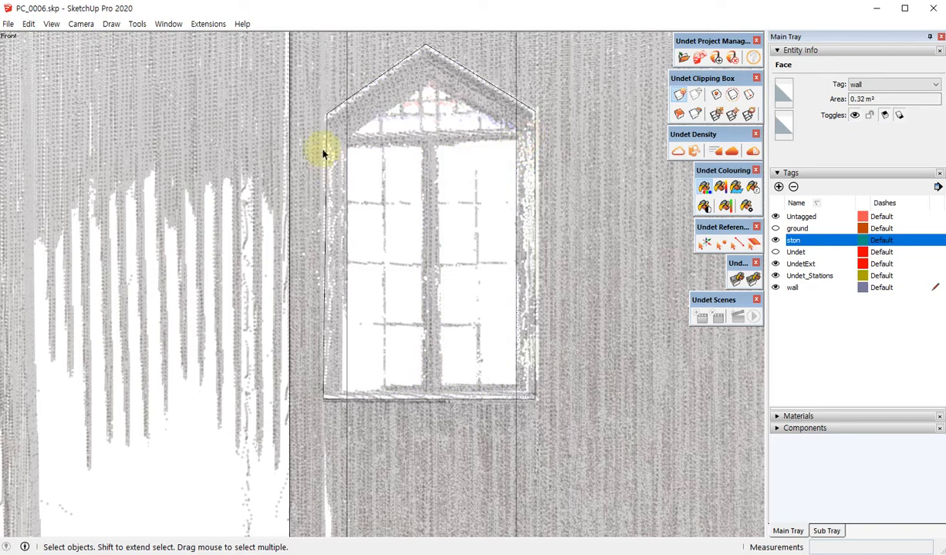
scroll(232, 224, down, 5)
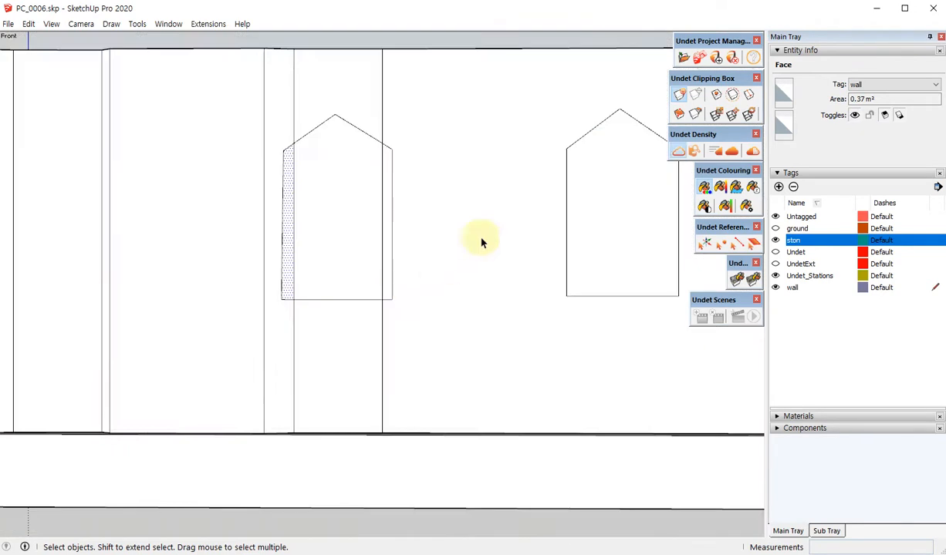
middle_drag(481, 243, 422, 260)
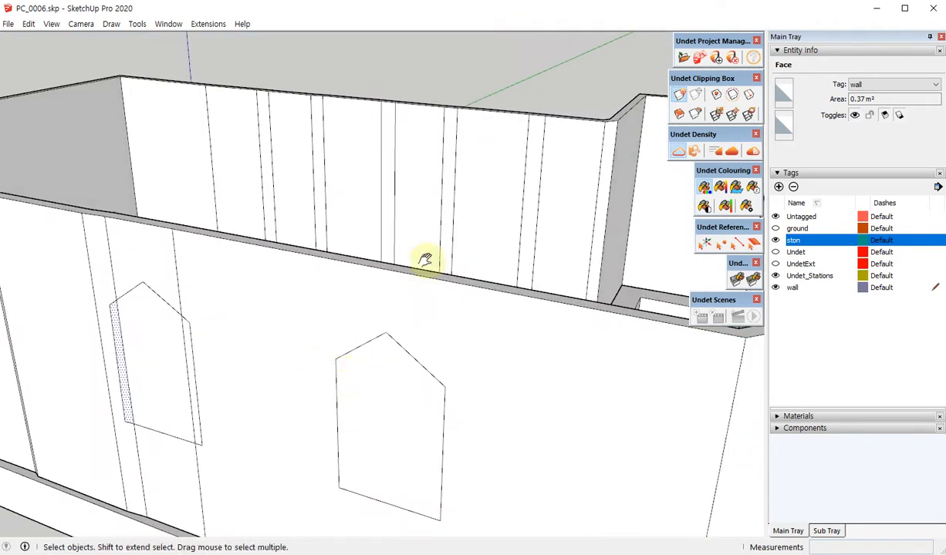
scroll(422, 309, up, 3)
key(p)
key(space)
click(463, 306)
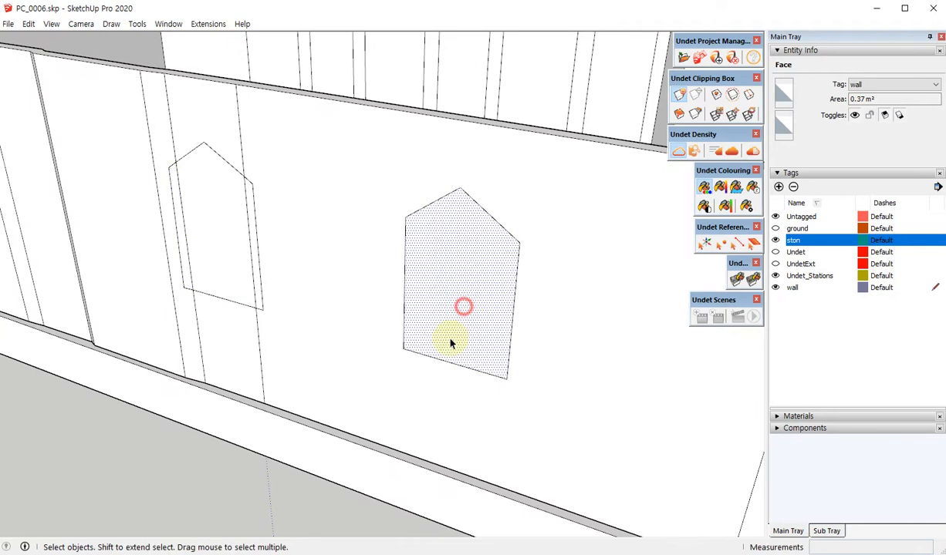
key(p)
double_click(459, 330)
drag(456, 322, 463, 251)
Examine the vertical wall edges that cross the middle window's outline
mouse_move(543, 342)
middle_down()
mouse_move(597, 209)
mouse_move(407, 247)
mouse_move(454, 424)
mouse_move(484, 115)
middle_up()
scroll(399, 275, up, 3)
key(e)
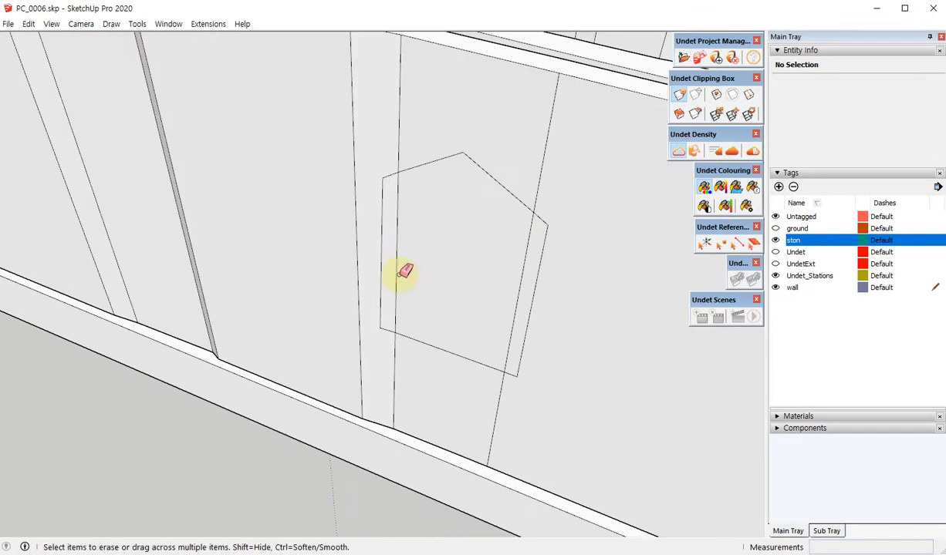
middle_drag(471, 332, 501, 261)
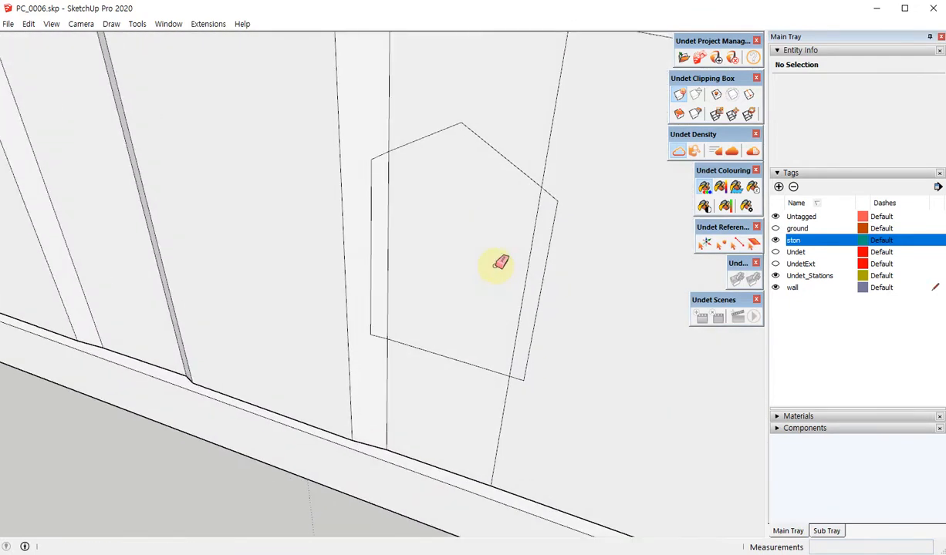
scroll(487, 223, down, 5)
mouse_move(488, 223)
middle_down()
mouse_move(282, 367)
mouse_move(139, 447)
middle_up()
mouse_move(232, 386)
middle_down()
mouse_move(450, 275)
mouse_move(525, 181)
middle_up()
Push the central face of the middle window's outline 200 mm into the wall
shift+middle_drag(487, 342, 486, 244)
scroll(432, 297, up, 3)
key(p)
click(412, 306)
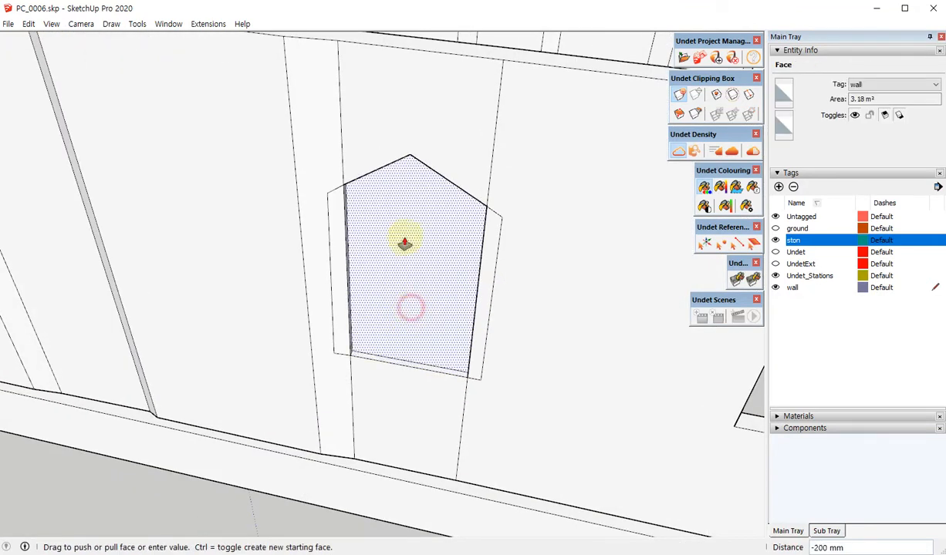
click(405, 222)
middle_drag(469, 332, 507, 348)
scroll(500, 265, up, 3)
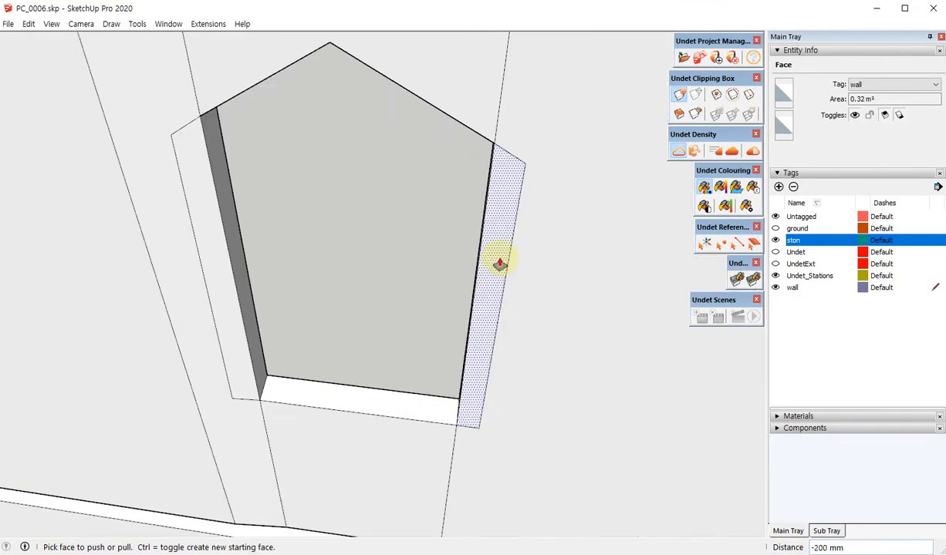
Try to push the narrow side strip of the middle window's outline 530 mm into the wall
drag(487, 266, 496, 197)
click(496, 191)
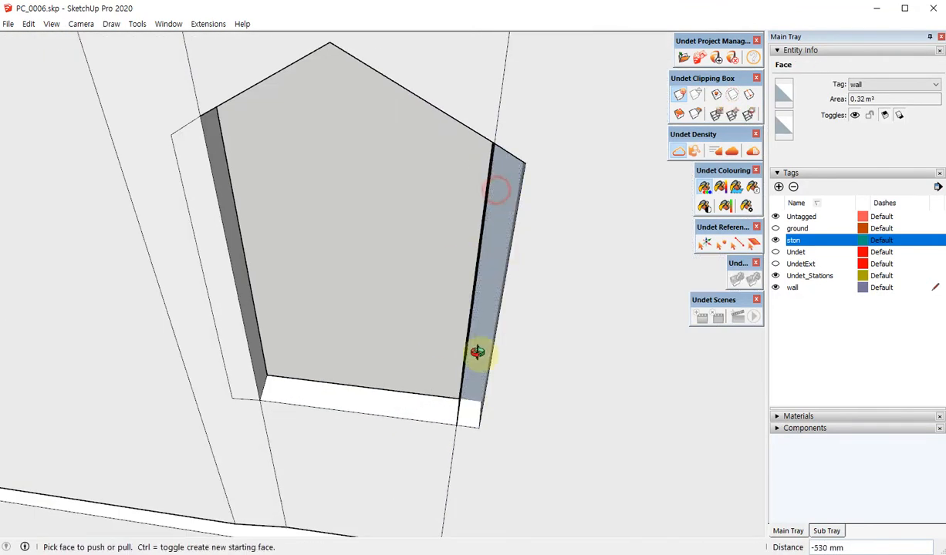
middle_drag(477, 352, 475, 372)
key(ctrl+z)
key(space)
scroll(493, 273, down, 3)
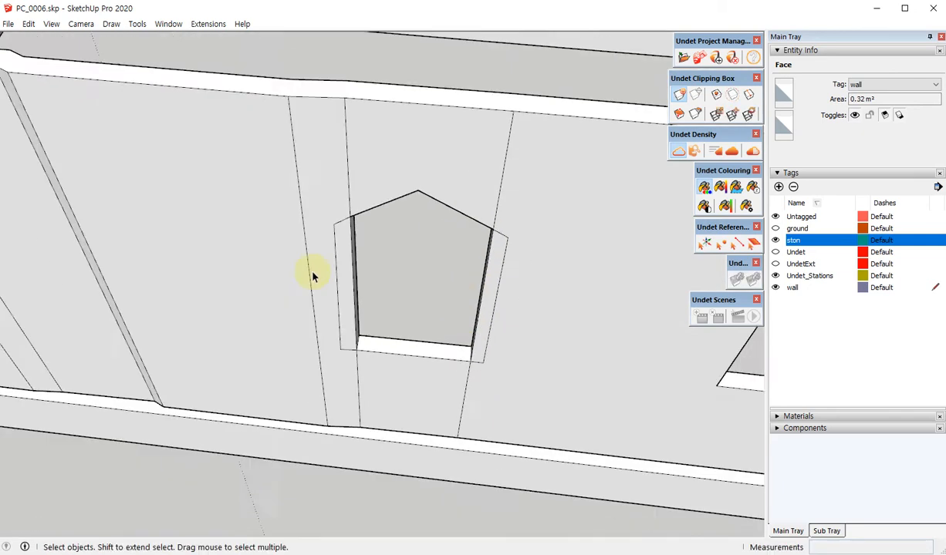
Select the boundary edges of the narrow strips on both sides of the middle window opening
middle_drag(312, 273, 314, 255)
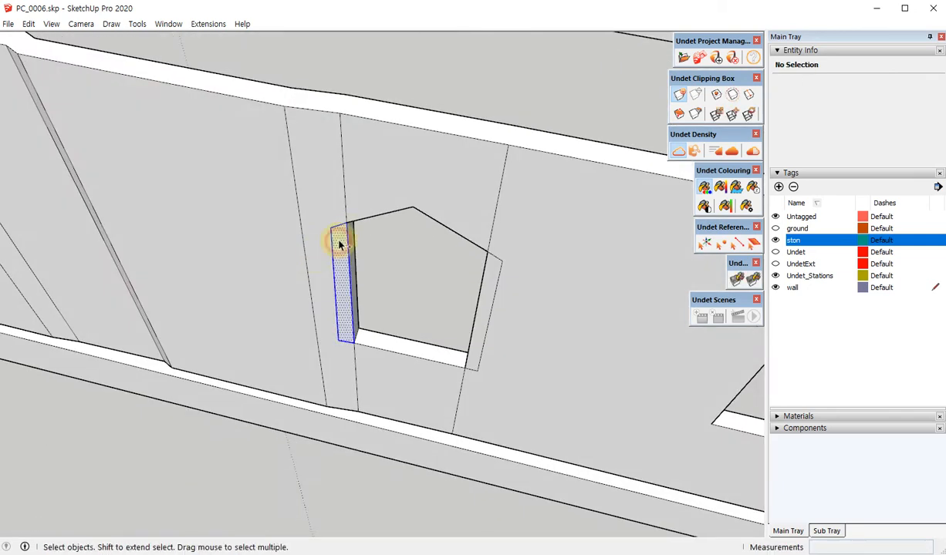
click(339, 244)
scroll(476, 278, up, 5)
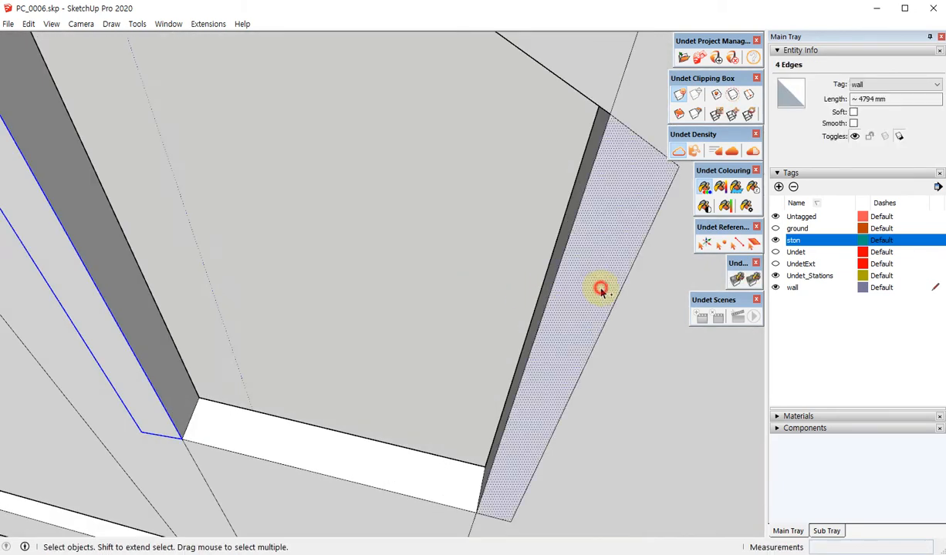
shift+double_click(601, 289)
shift+click(581, 274)
scroll(418, 332, down, 5)
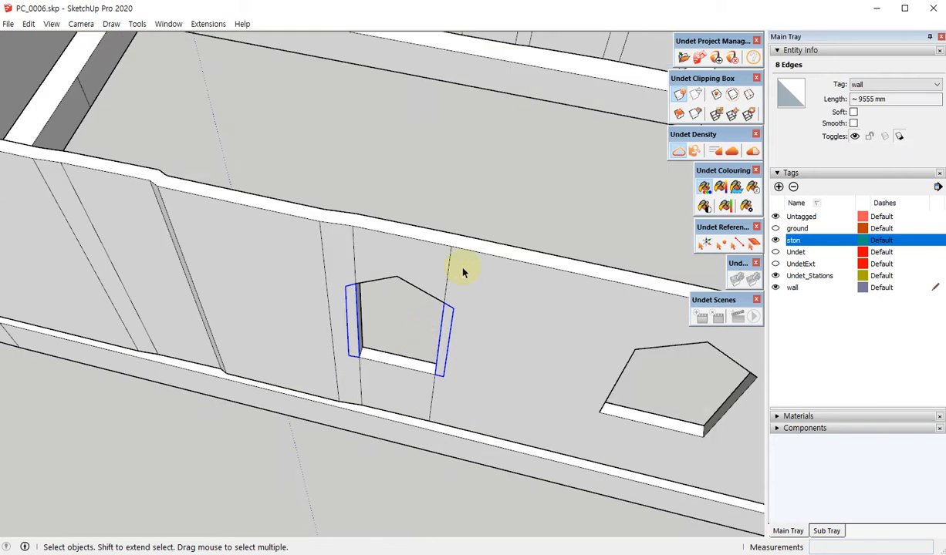
middle_drag(463, 271, 373, 297)
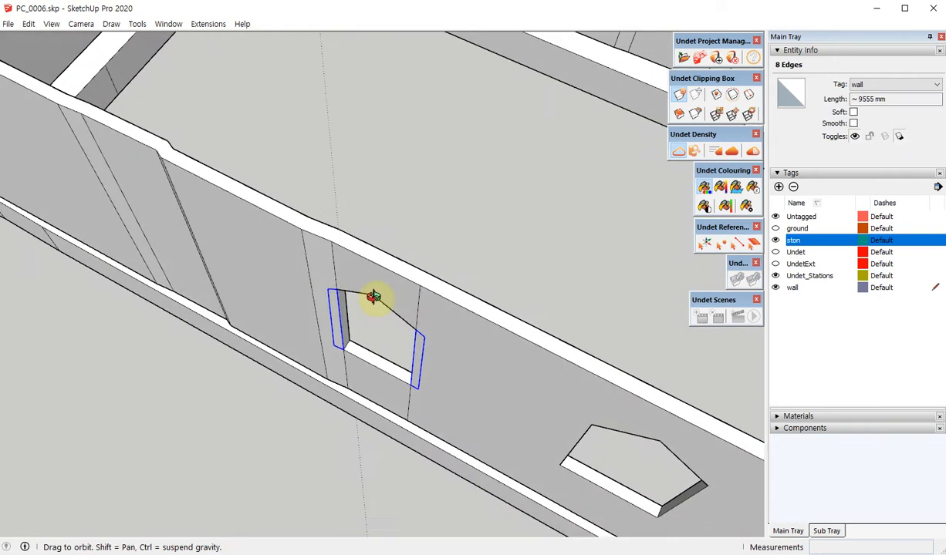
Copy the outline of the middle window's narrow strip farther along the wall straight across to the opposite wall face, beside the opening
scroll(432, 334, up, 6)
shift+click(432, 332)
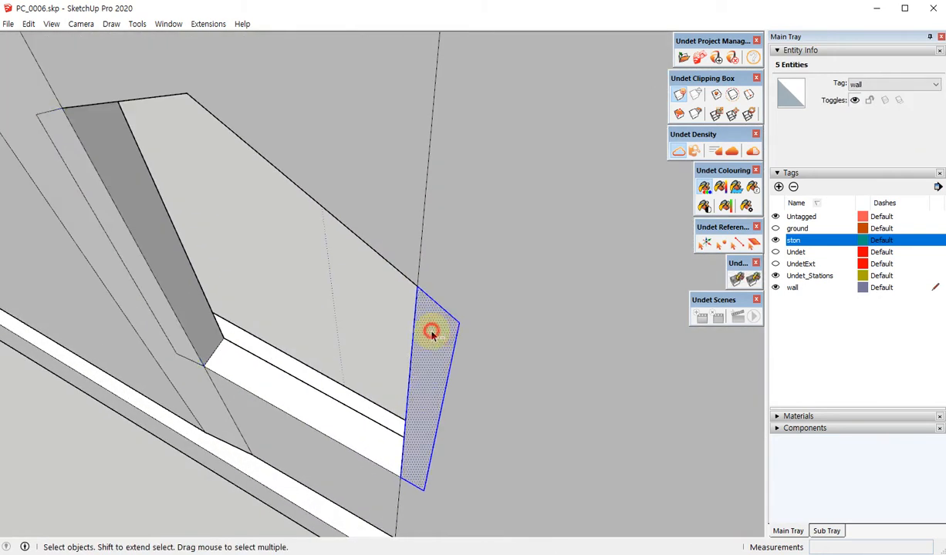
key(m)
key(ctrl)
click(459, 323)
scroll(372, 315, down, 5)
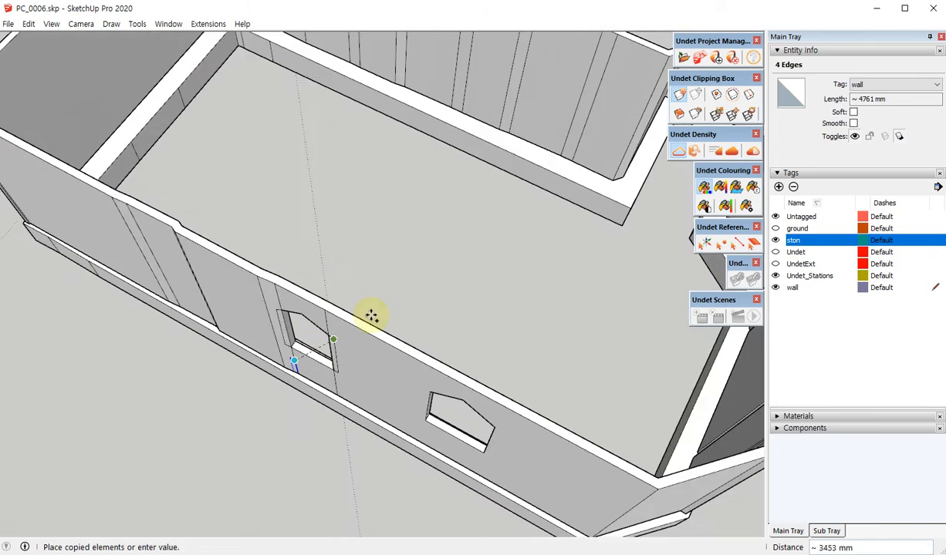
middle_drag(372, 315, 377, 270)
scroll(399, 260, up, 3)
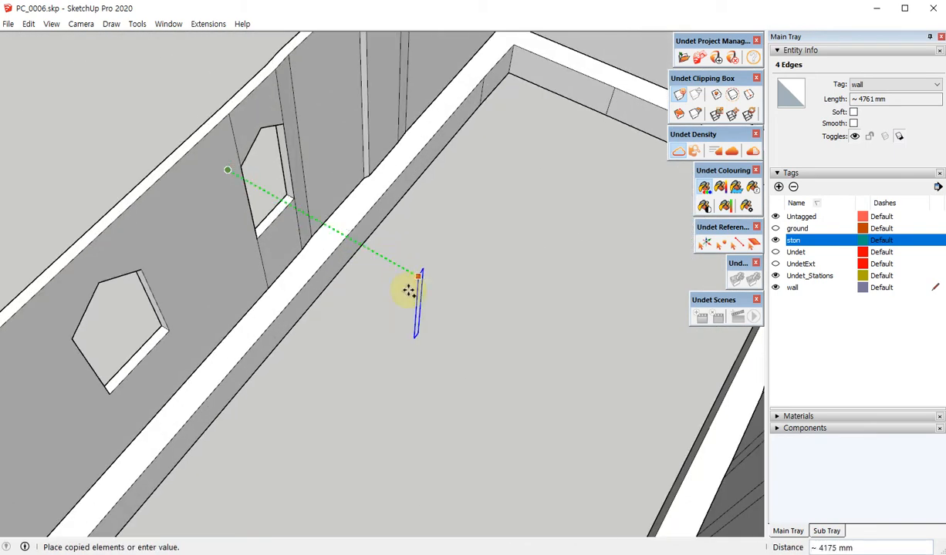
click(228, 171)
middle_drag(228, 171, 220, 223)
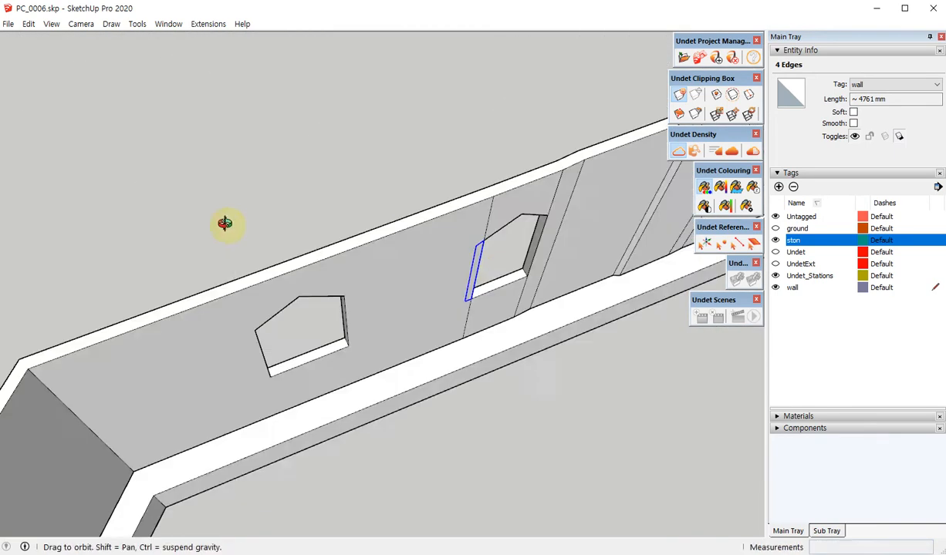
Try to erase the vertical edge between the copied strip and the middle window opening
scroll(442, 234, up, 4)
scroll(442, 234, up, 3)
key(space)
click(341, 218)
scroll(532, 363, down, 4)
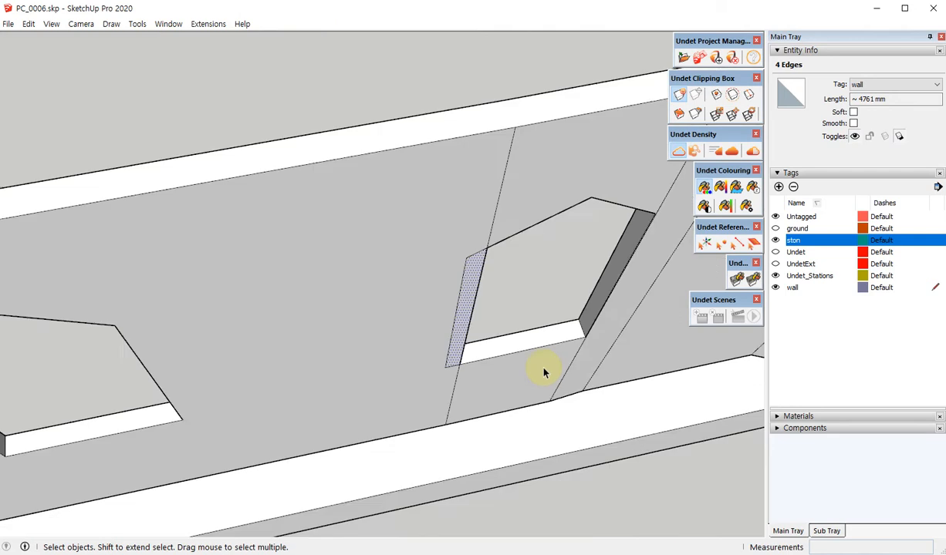
mouse_move(532, 362)
middle_down()
mouse_move(181, 125)
mouse_move(207, 114)
middle_up()
scroll(407, 240, up, 1)
key(e)
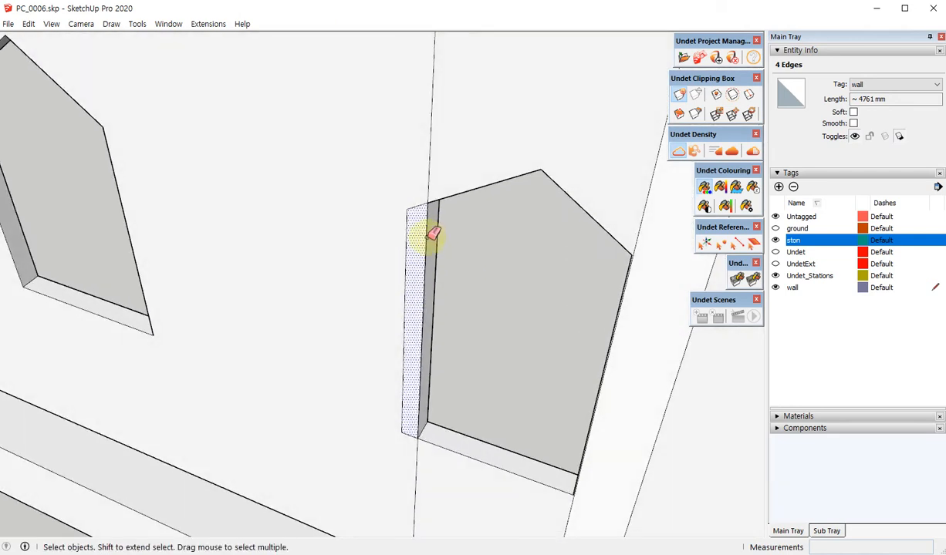
drag(421, 240, 463, 241)
key(ctrl+z)
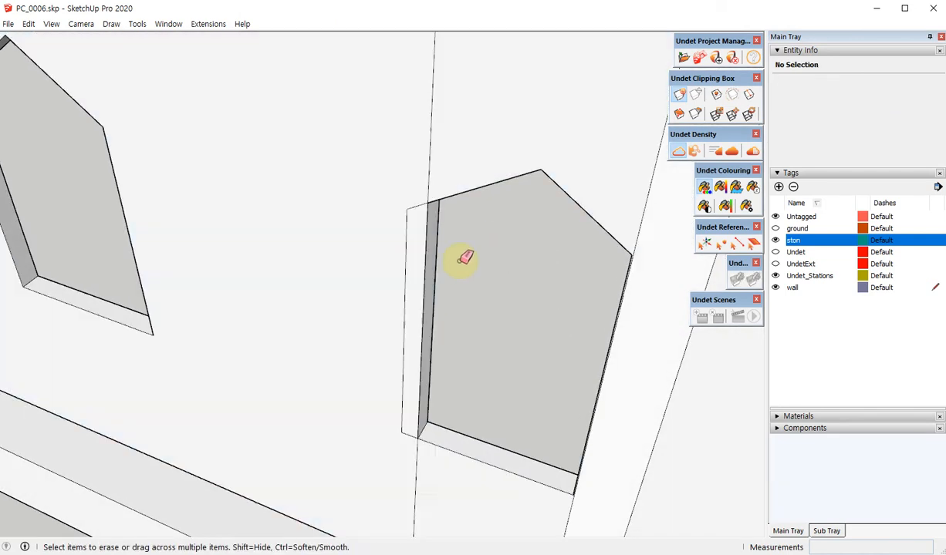
Move the mismatched upper corner points between the copied strip and the opening about 1 mm so they meet at one point
scroll(416, 199, up, 5)
middle_drag(488, 166, 350, 230)
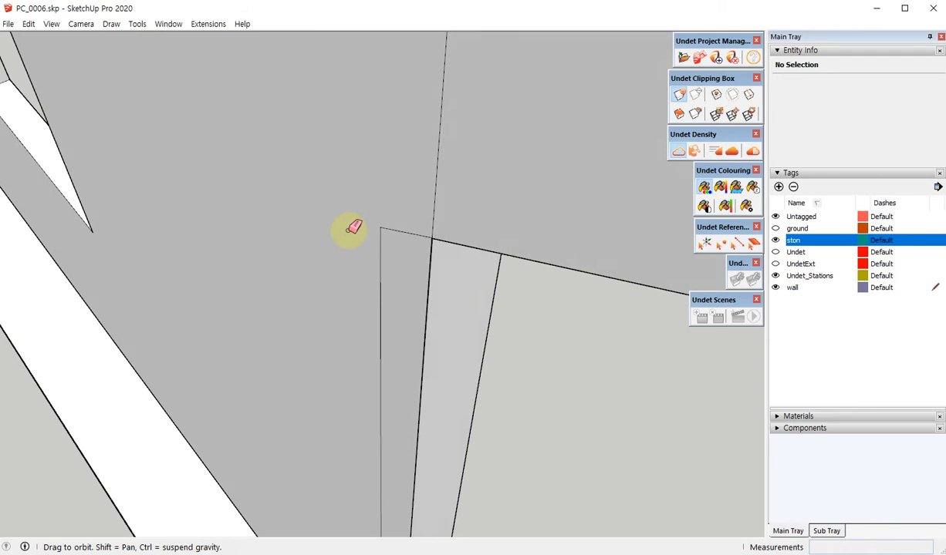
scroll(429, 241, up, 6)
middle_drag(432, 230, 459, 217)
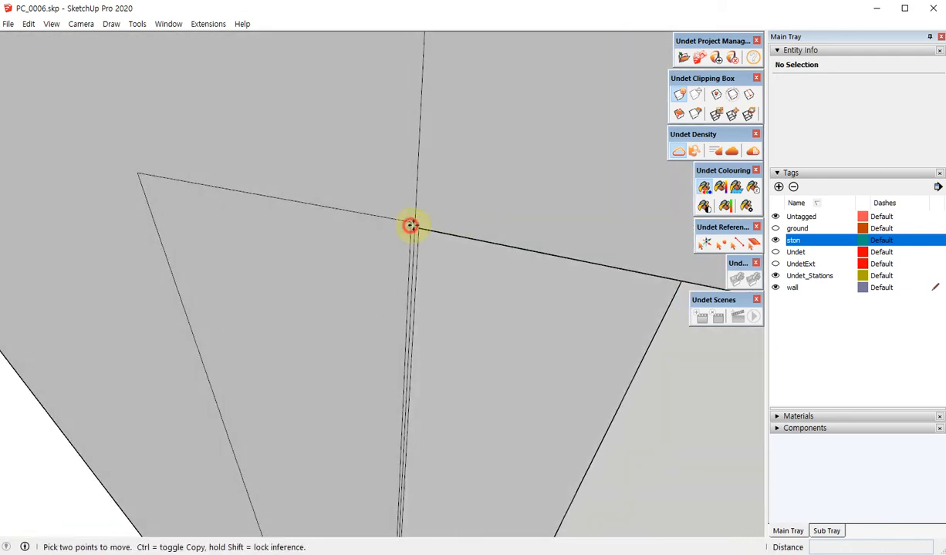
click(411, 225)
click(422, 230)
scroll(435, 268, up, 1)
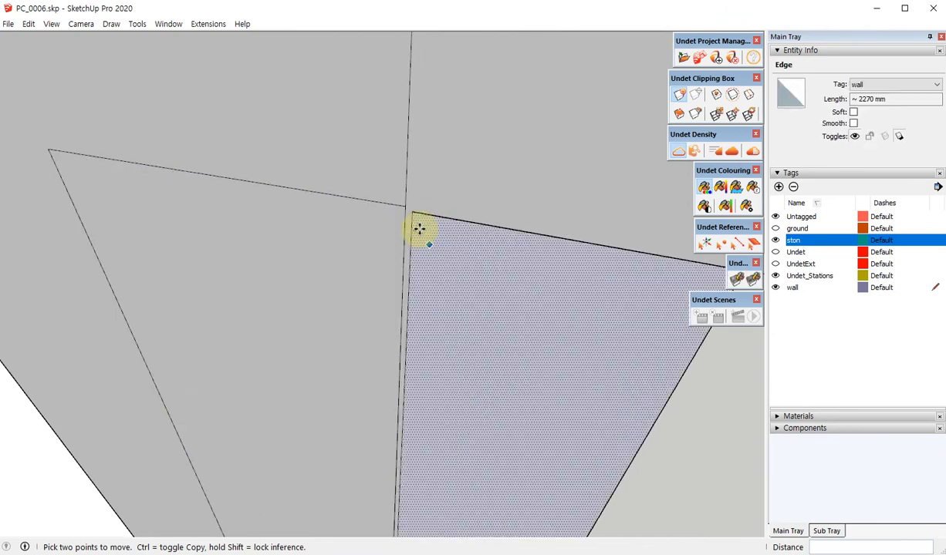
click(416, 213)
click(407, 206)
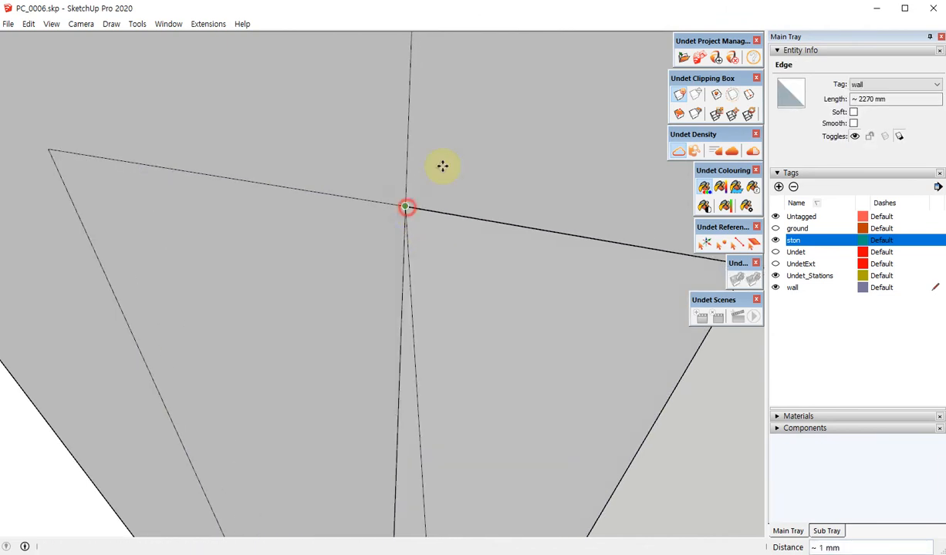
Try again to erase the vertical jamb edge separating the copied strip from the opening
scroll(430, 150, down, 4)
scroll(429, 152, down, 5)
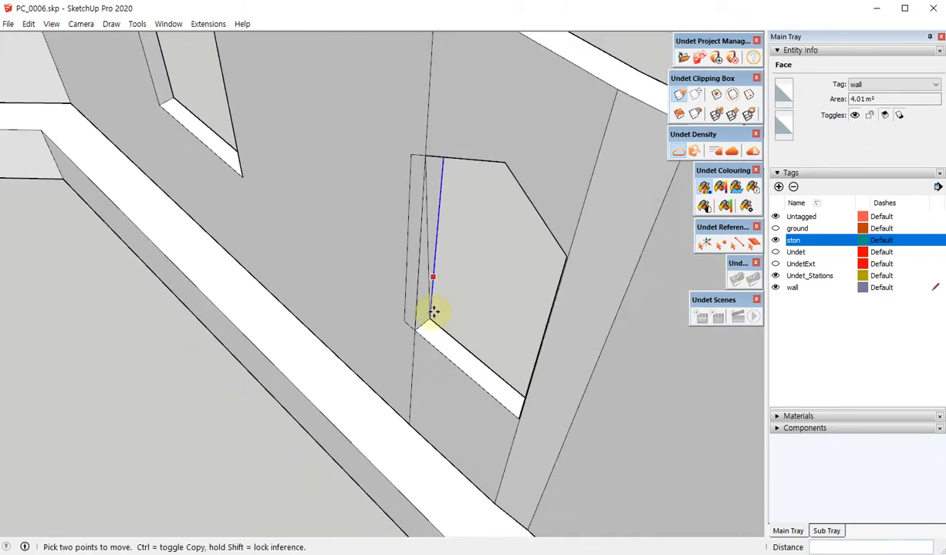
mouse_move(432, 313)
middle_down()
mouse_move(610, 266)
mouse_move(524, 289)
mouse_move(467, 291)
mouse_move(427, 236)
middle_up()
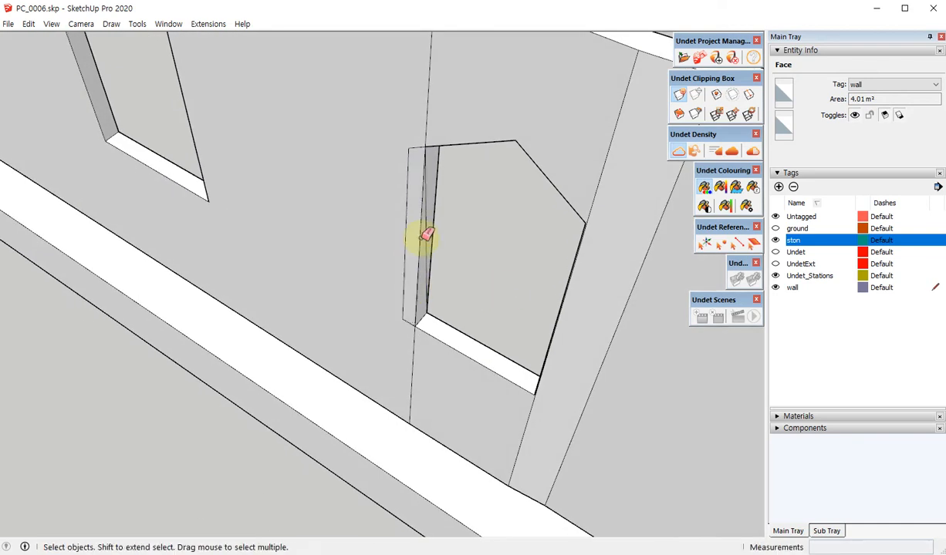
key(e)
scroll(443, 214, up, 8)
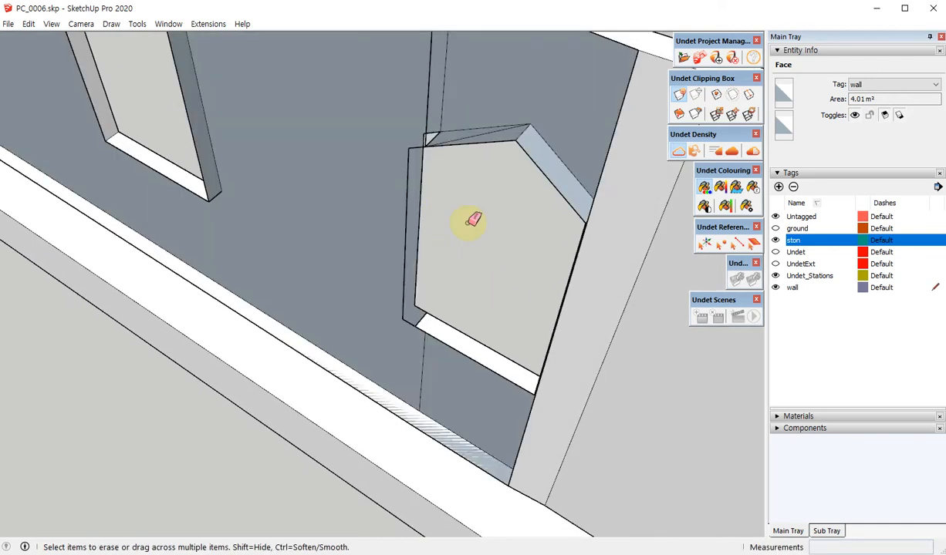
Move the mismatched lower corner point beside the copied strip about 1 mm onto the opening's sill corner
key(m)
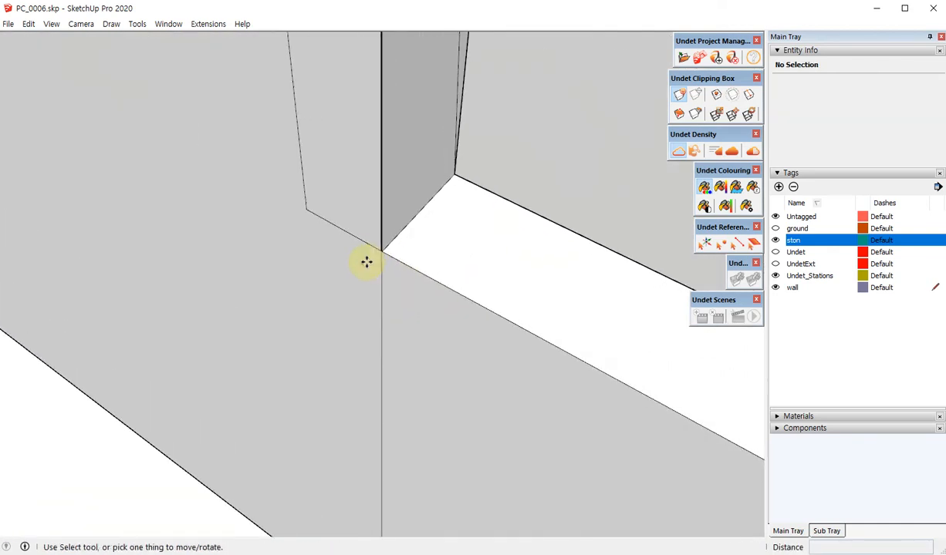
scroll(403, 239, up, 6)
click(428, 228)
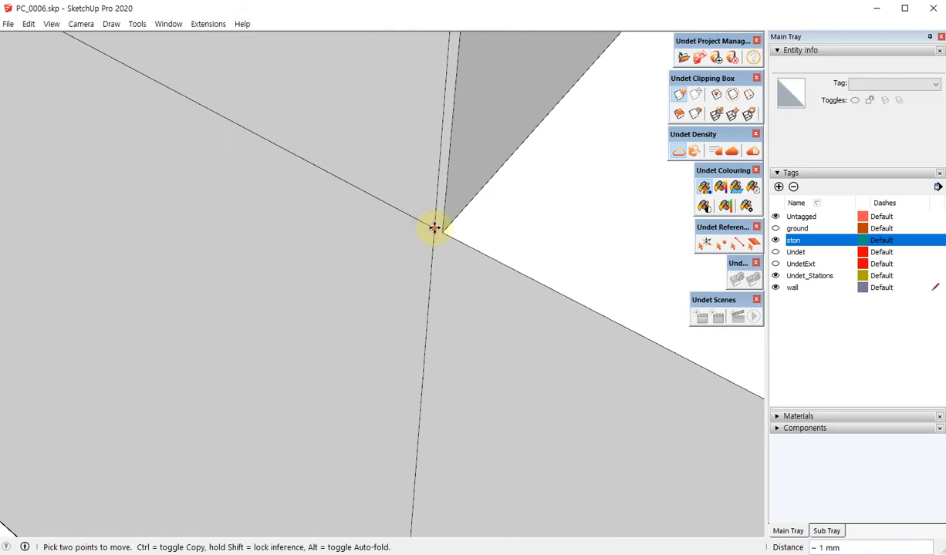
click(437, 230)
key(space)
scroll(441, 324, down, 10)
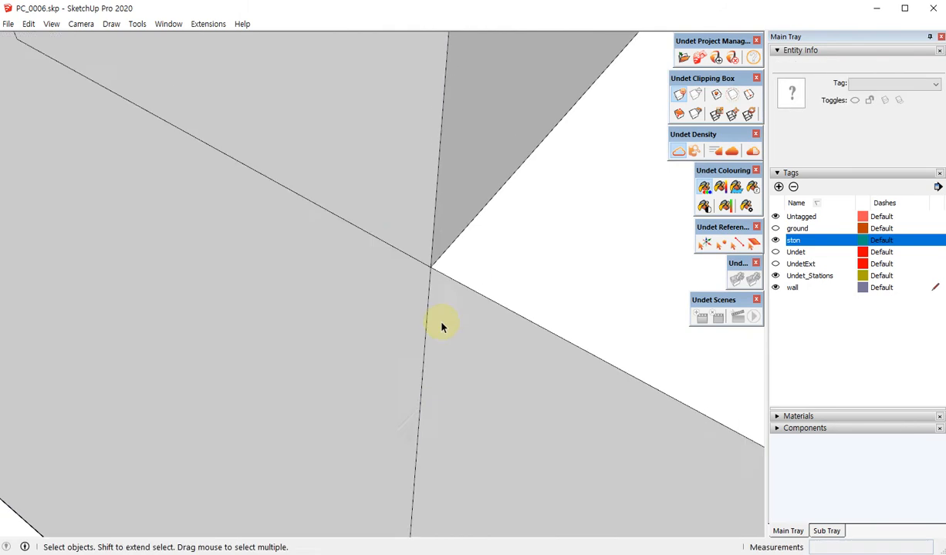
Erase the jamb face and edge between the copied strip and the opening to widen the window to its full outline
middle_drag(443, 284, 446, 232)
scroll(436, 224, up, 3)
key(e)
drag(418, 213, 458, 204)
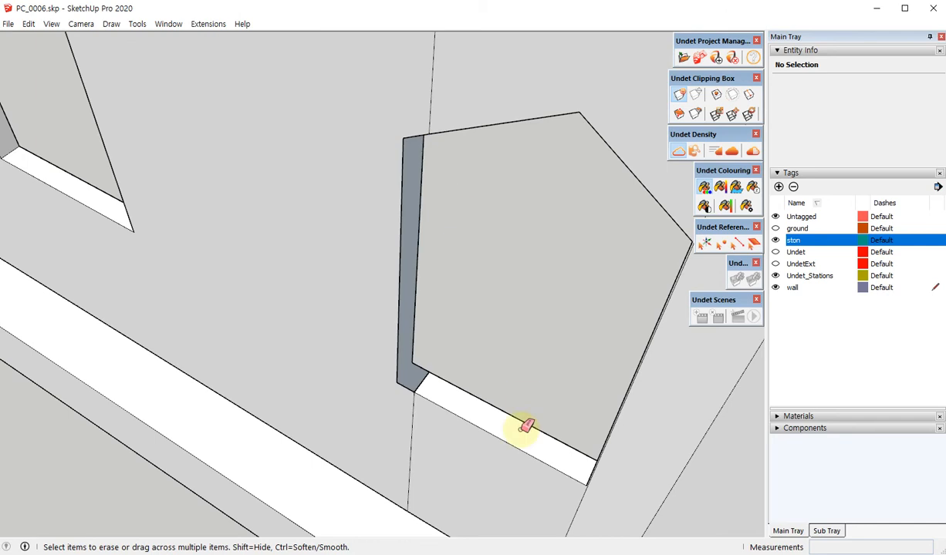
Extend the sill with a line from the widened opening's lower front corner to its back corner, and erase the leftover sill edge
scroll(392, 396, up, 5)
key(l)
click(402, 375)
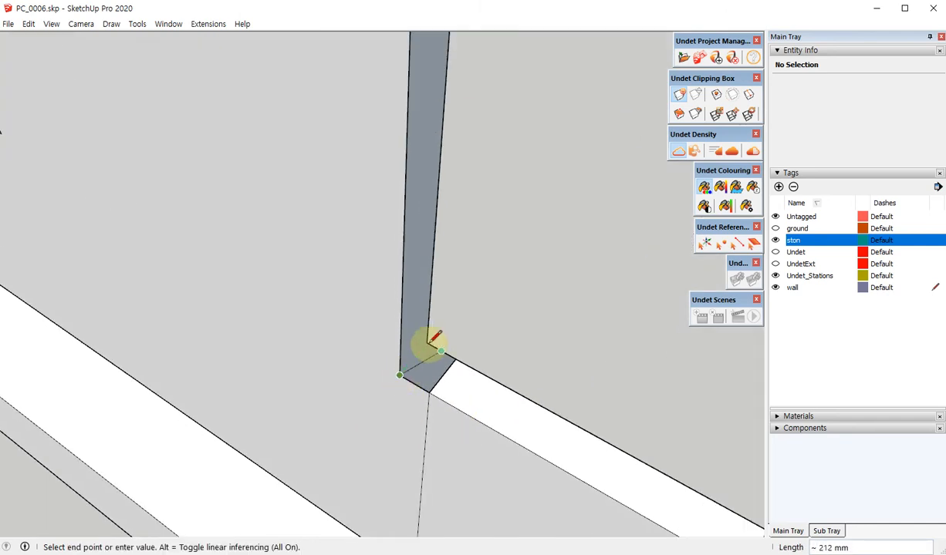
click(427, 342)
key(e)
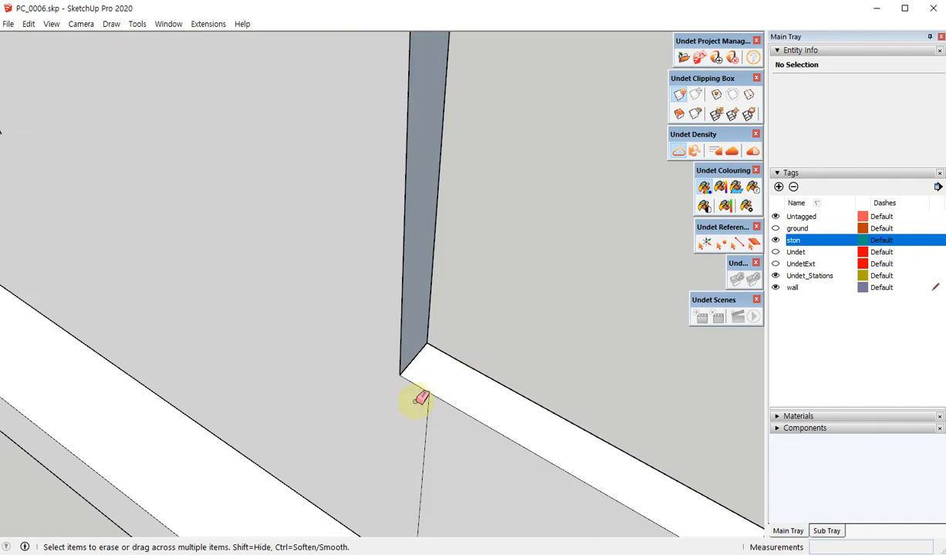
Draw a line through the wall thickness between the front and back upper corners of the widened opening's side
scroll(411, 372, down, 5)
scroll(413, 230, up, 5)
key(l)
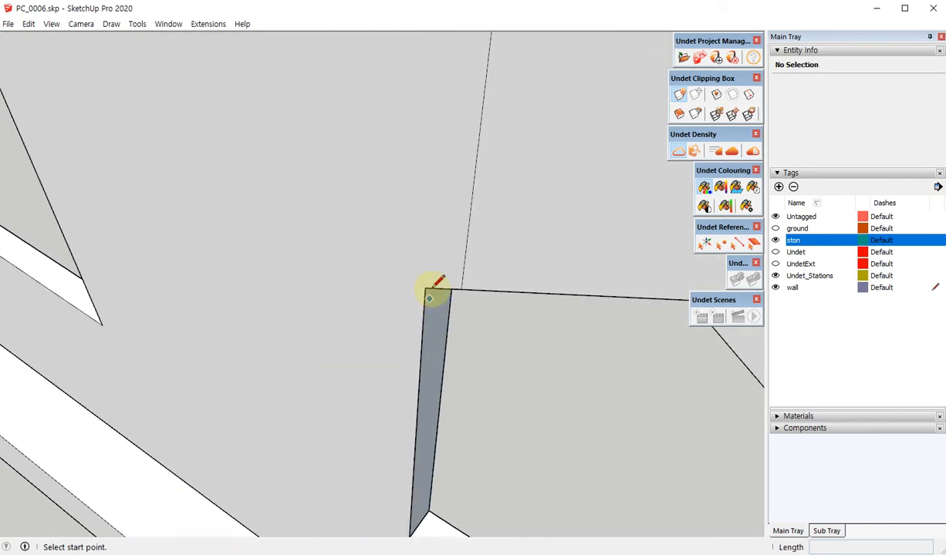
click(426, 288)
middle_drag(426, 289, 449, 226)
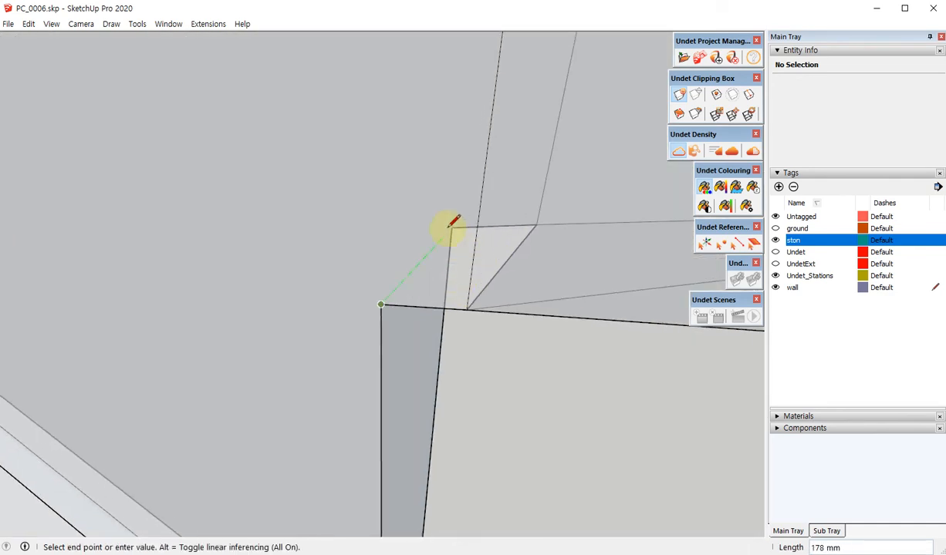
click(451, 224)
scroll(387, 207, down, 8)
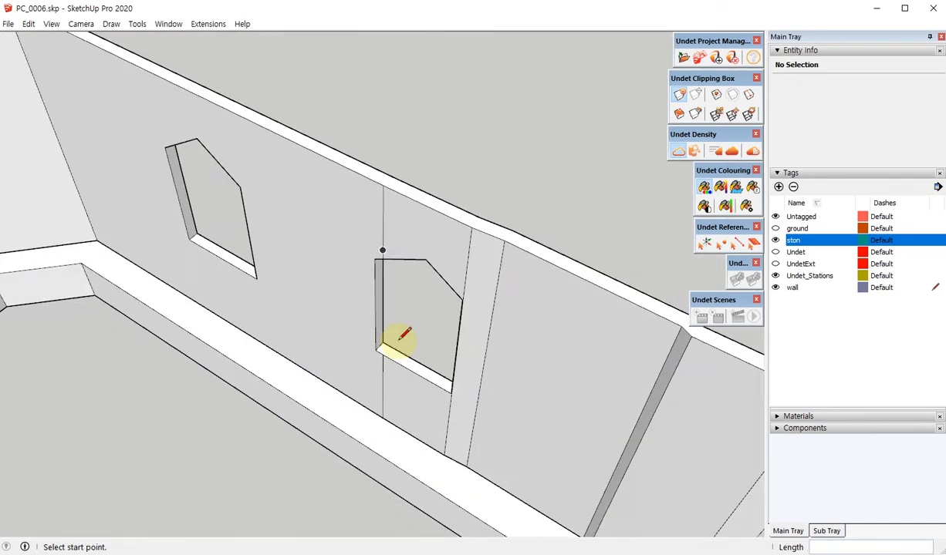
Fill the hole in the sloped soffit above the new jamb with a diagonal line about 263 mm long
middle_drag(390, 338, 421, 274)
scroll(349, 268, up, 10)
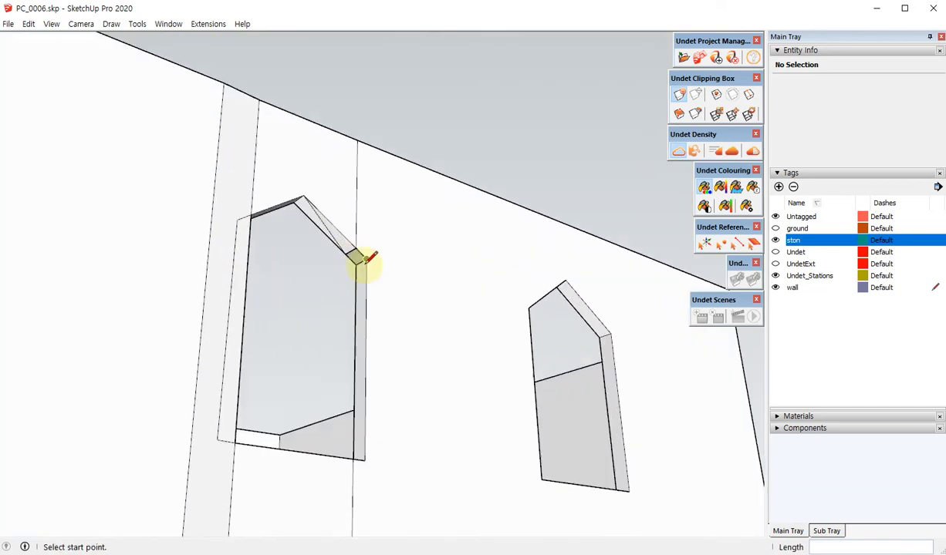
key(space)
scroll(338, 251, down, 3)
scroll(364, 224, up, 5)
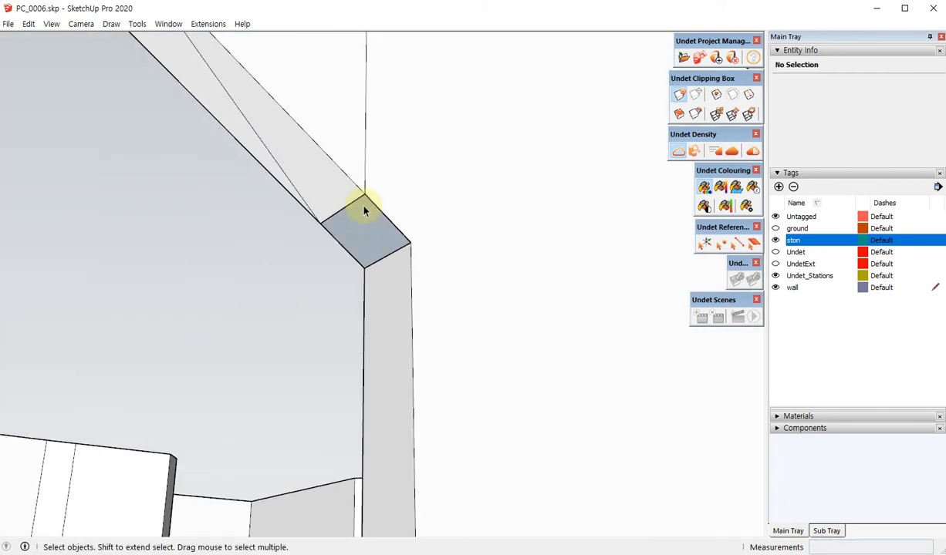
middle_drag(376, 204, 324, 205)
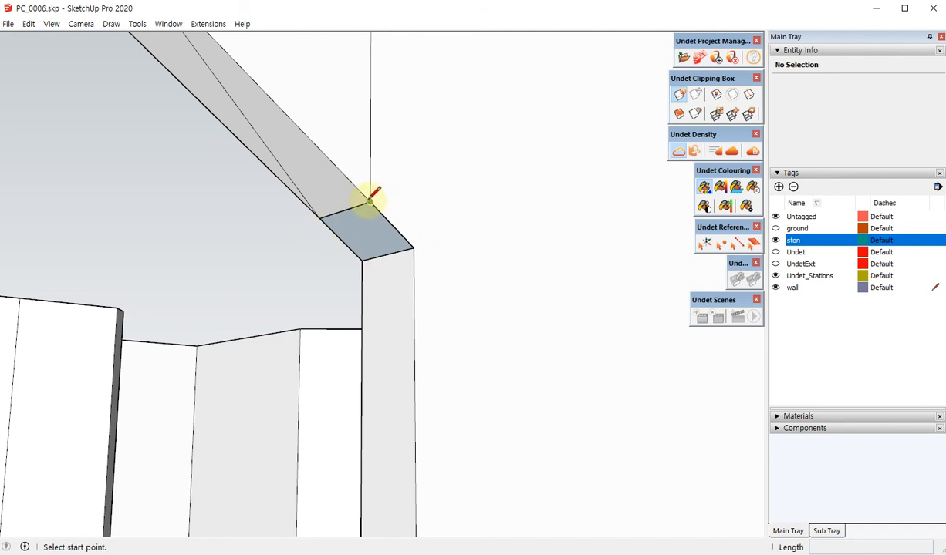
click(319, 219)
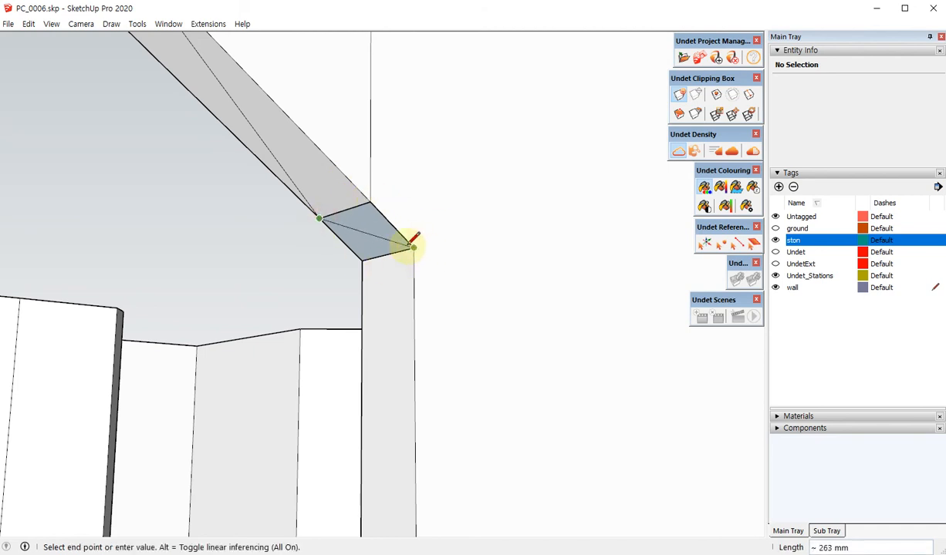
click(413, 245)
middle_drag(401, 309, 354, 216)
key(space)
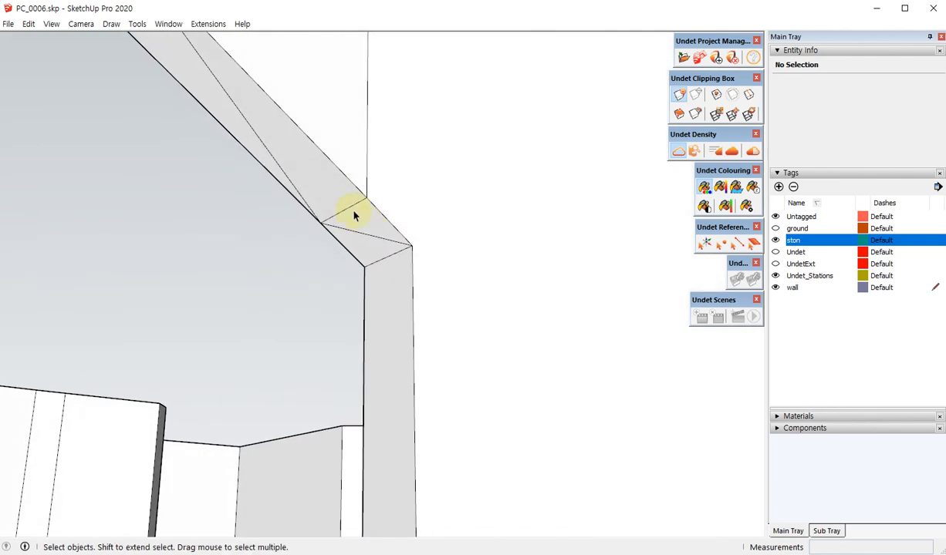
scroll(492, 178, down, 5)
middle_drag(509, 219, 202, 256)
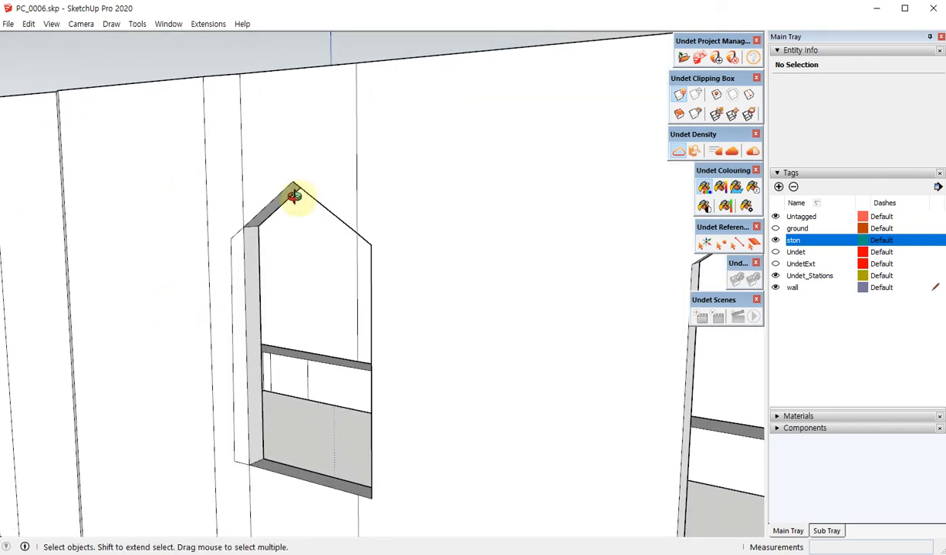
Erase the leftover diagonal and cross edges on the sloped soffit above the new jamb
middle_drag(294, 196, 451, 286)
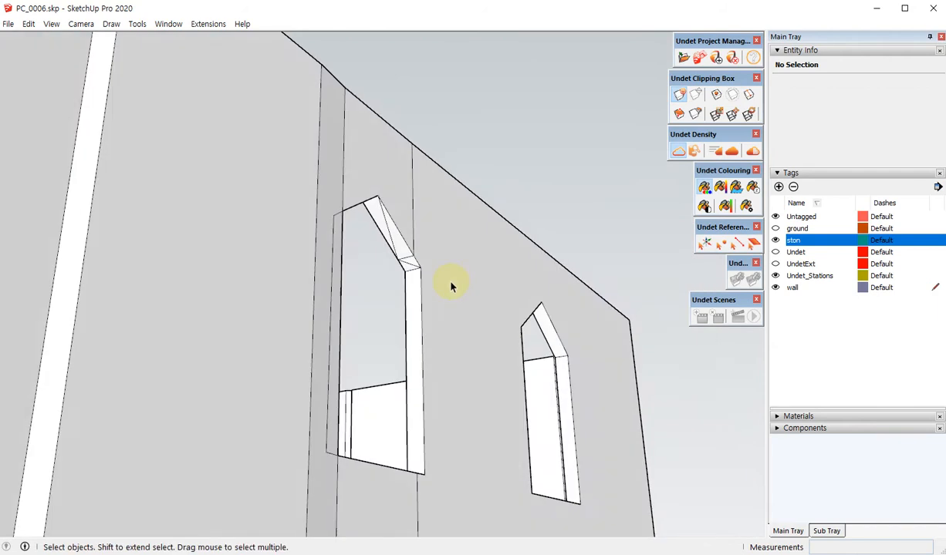
scroll(417, 266, up, 5)
mouse_move(381, 243)
middle_down()
mouse_move(355, 218)
mouse_move(378, 223)
middle_up()
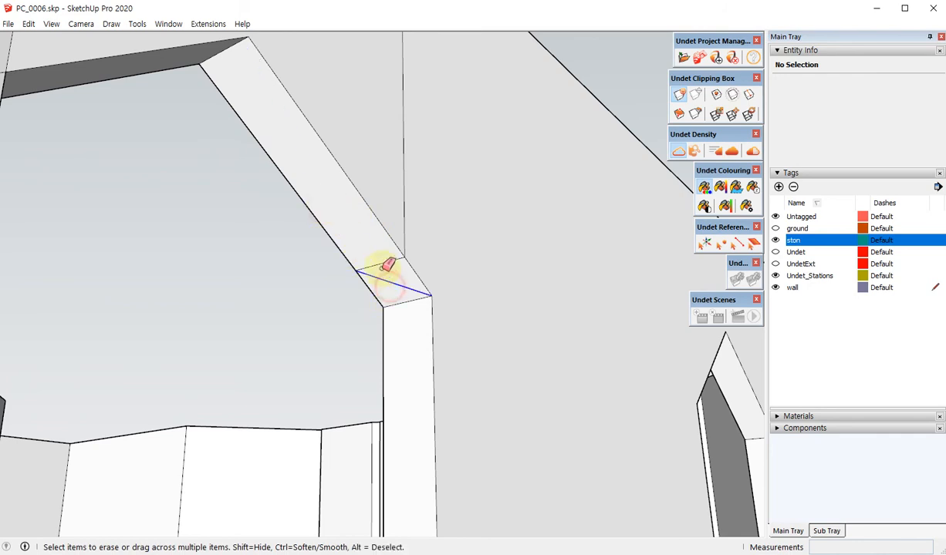
scroll(507, 226, down, 6)
middle_drag(518, 205, 158, 375)
scroll(433, 275, down, 8)
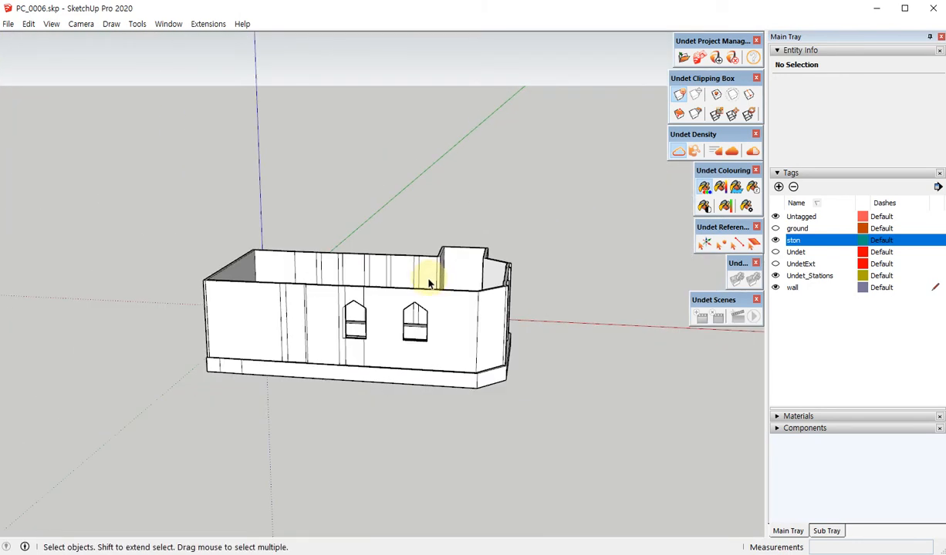
Show the point cloud and rescale its clipping box across the church so it covers only the long side with the projecting annex
middle_drag(502, 312, 210, 384)
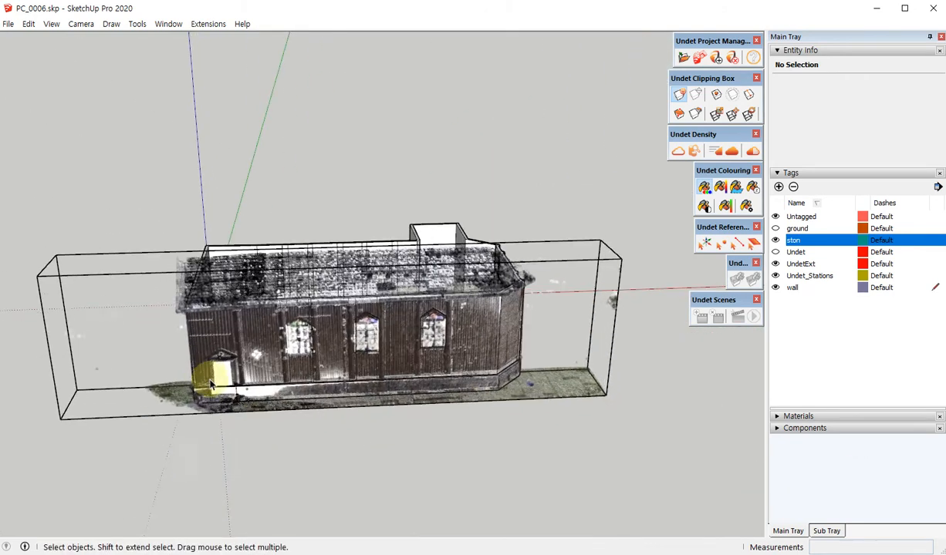
scroll(210, 383, up, 6)
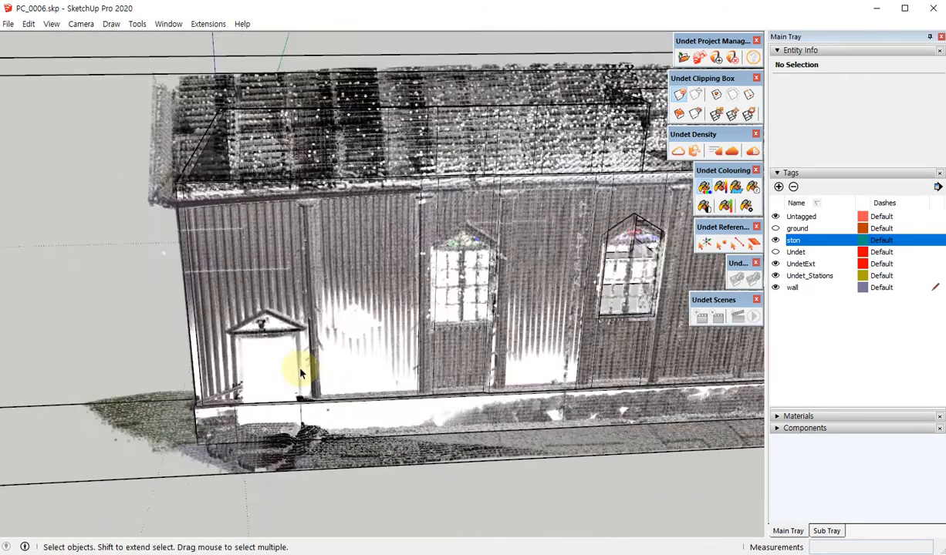
scroll(301, 373, down, 1)
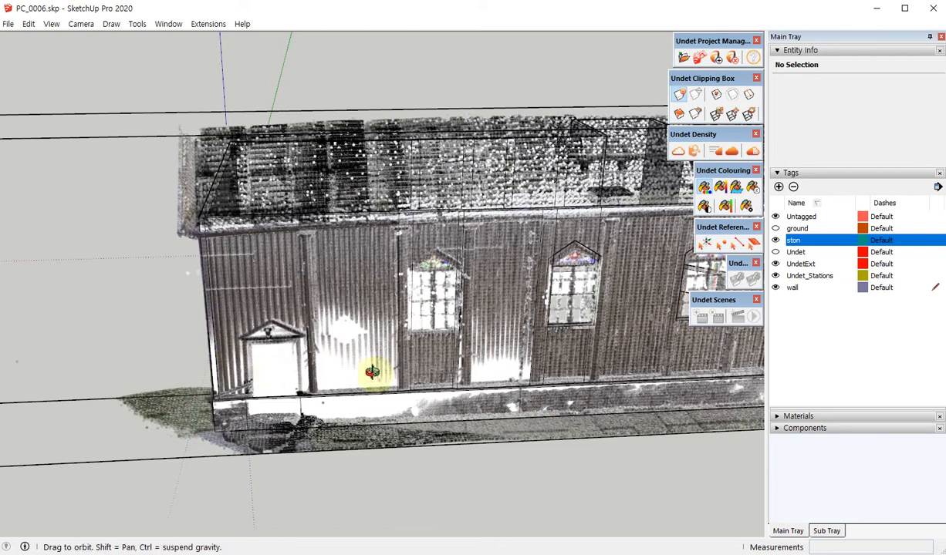
middle_drag(372, 372, 609, 216)
click(715, 113)
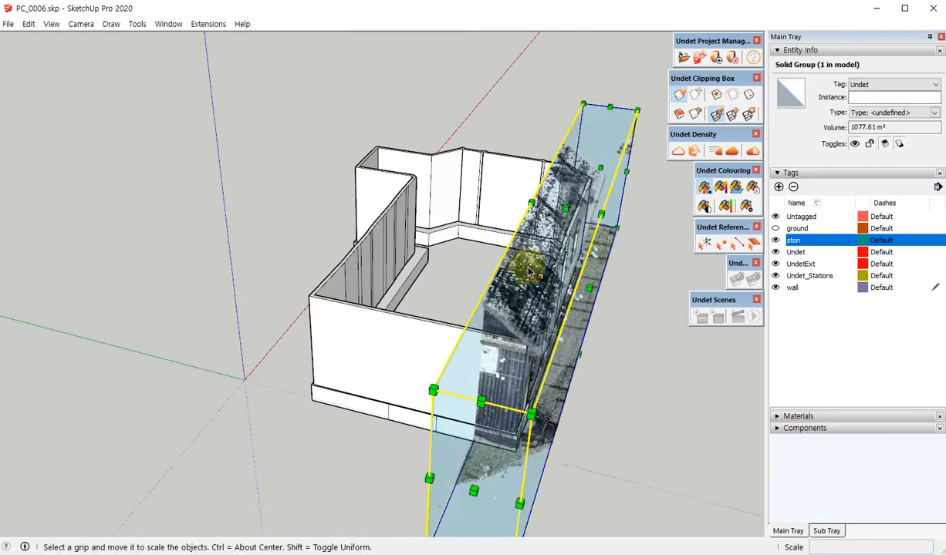
middle_drag(661, 341, 540, 310)
drag(422, 239, 270, 313)
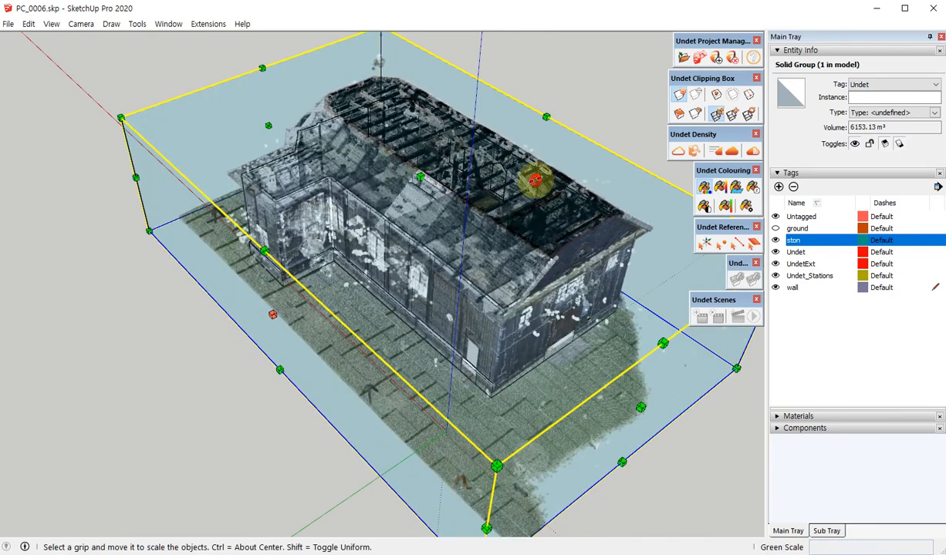
middle_drag(498, 302, 507, 447)
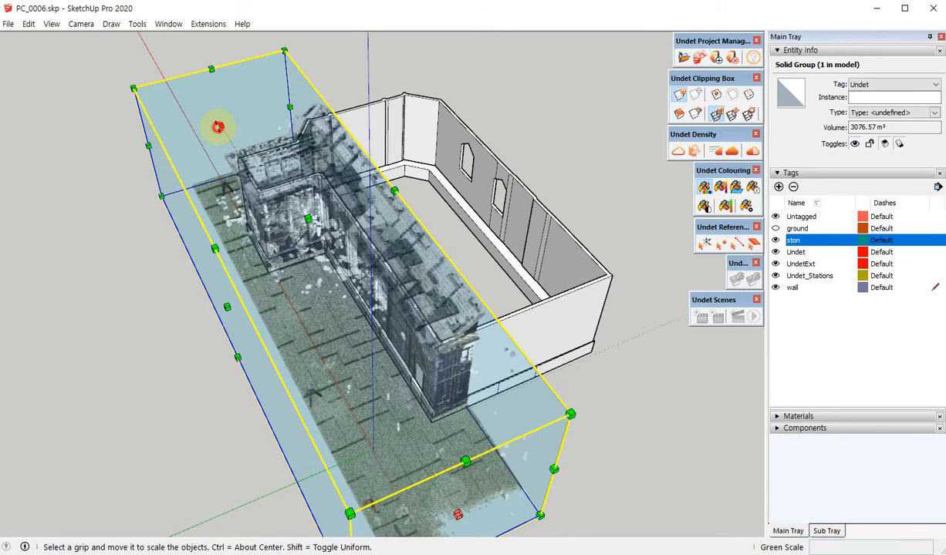
Scale the clipping box lengthwise by 0.34 and 0.62 and crosswise by 0.50 to isolate the building corner with the side door
drag(218, 127, 351, 349)
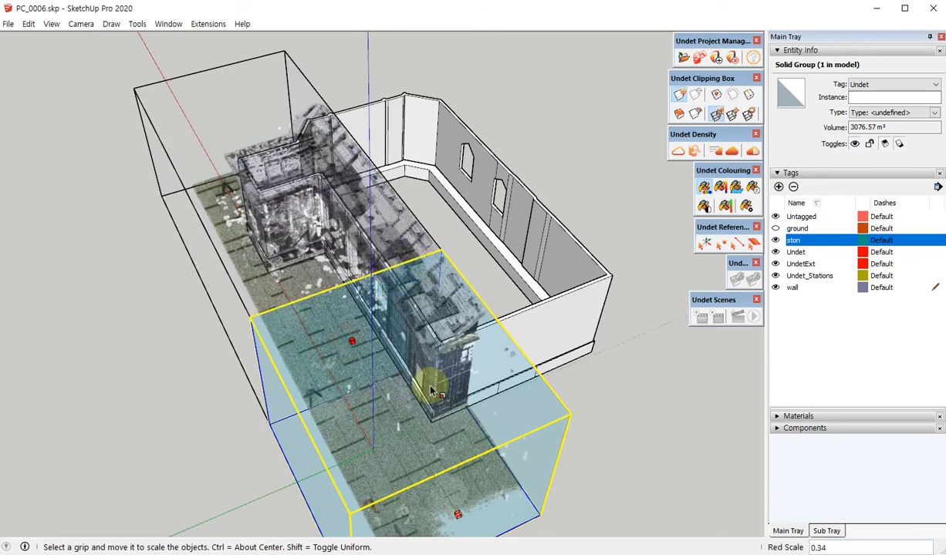
drag(456, 511, 389, 443)
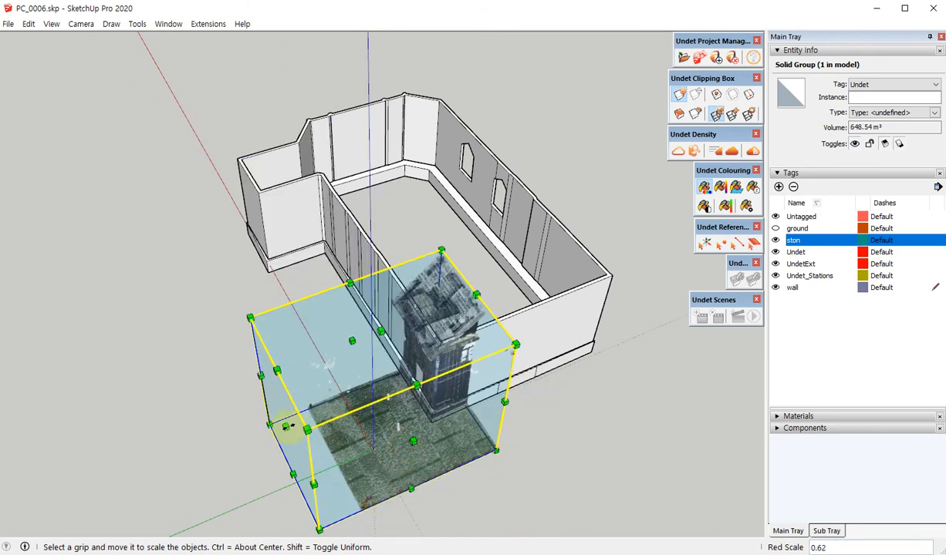
drag(285, 424, 380, 397)
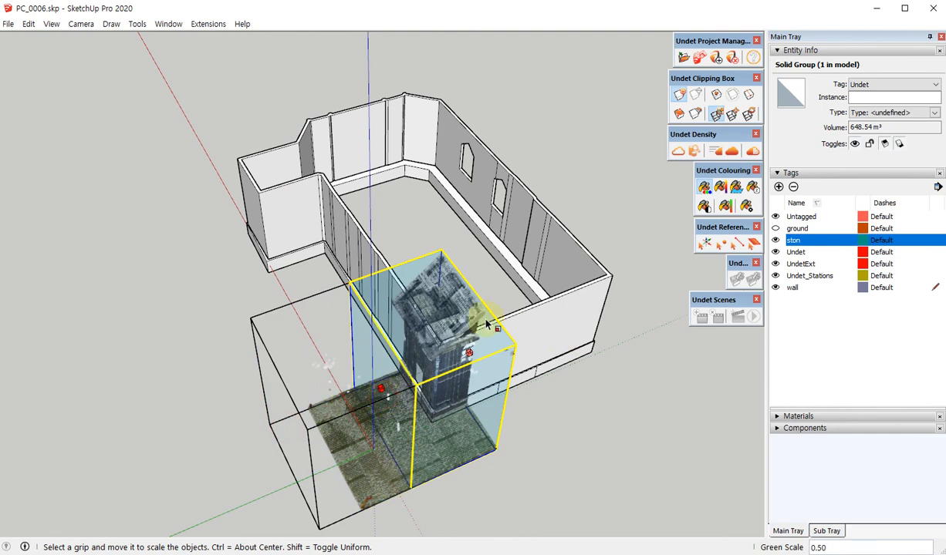
key(space)
Examine the side door's pediment and frame in the clipped point cloud against the bare wall model
middle_drag(445, 388, 622, 245)
scroll(509, 269, up, 3)
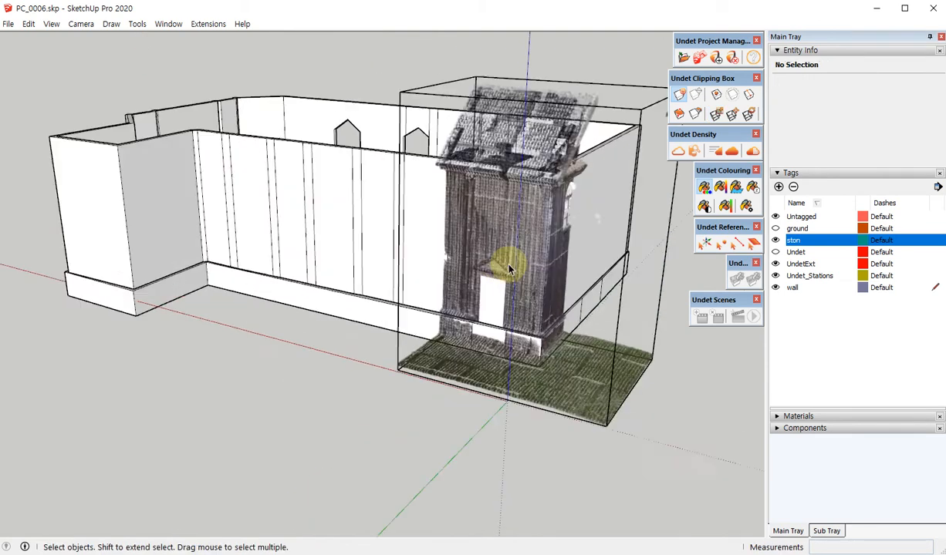
scroll(509, 269, up, 3)
middle_drag(502, 302, 451, 295)
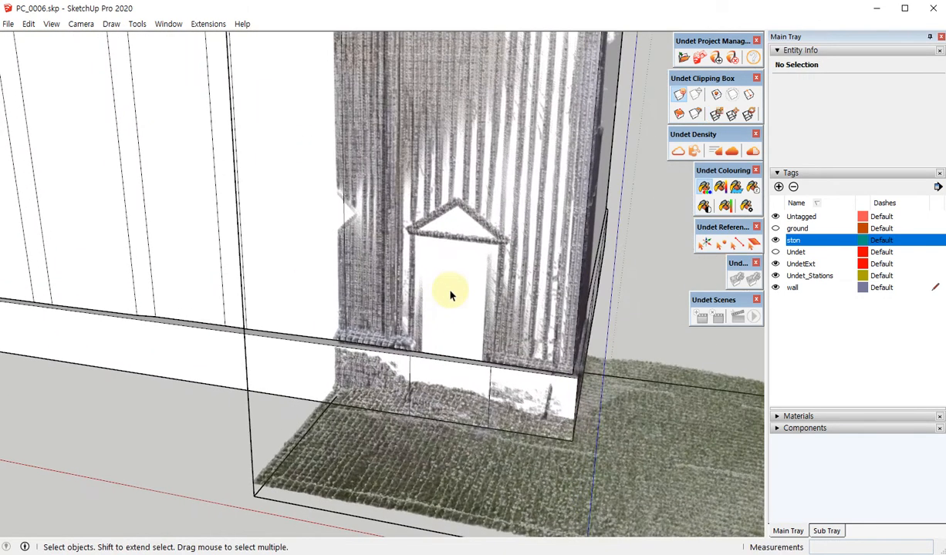
key(h)
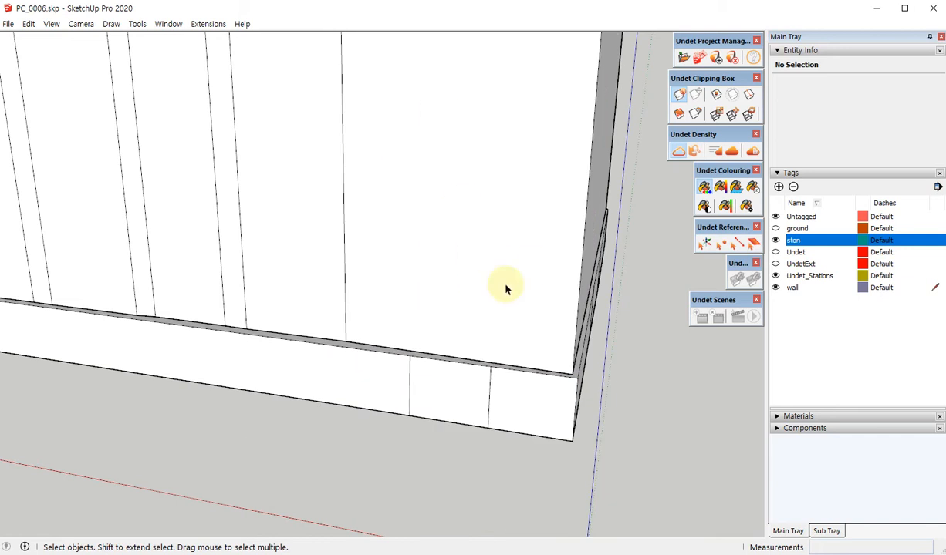
key(h)
scroll(452, 294, up, 3)
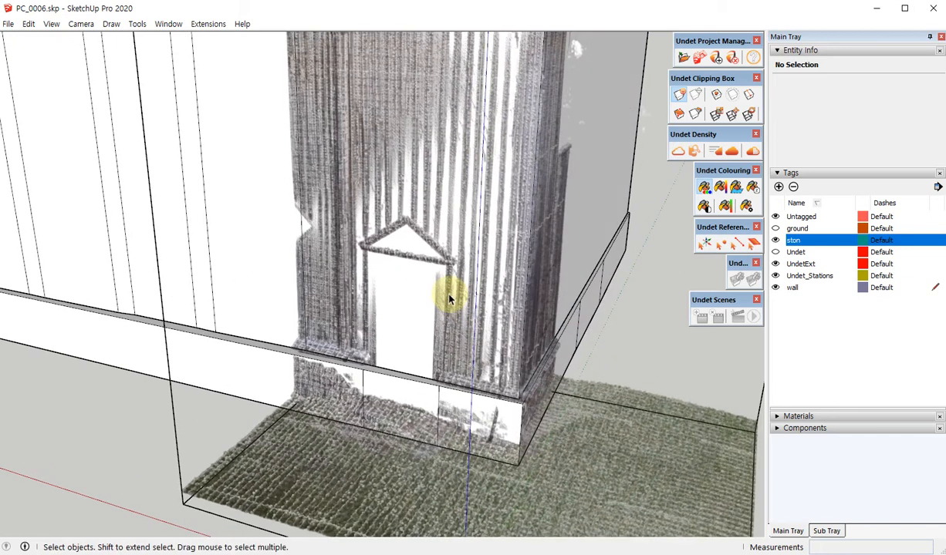
scroll(387, 362, up, 3)
scroll(469, 338, down, 2)
scroll(374, 273, up, 3)
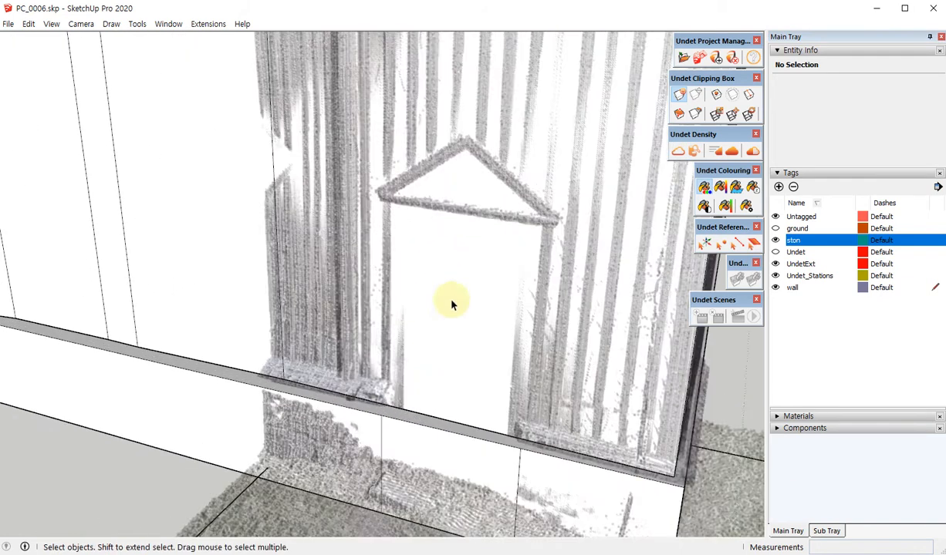
Draw a rectangle about 1488 by 2496 mm on the wall over the scanned door, starting at the plinth edge
middle_drag(452, 305, 386, 317)
click(460, 312)
scroll(407, 309, down, 2)
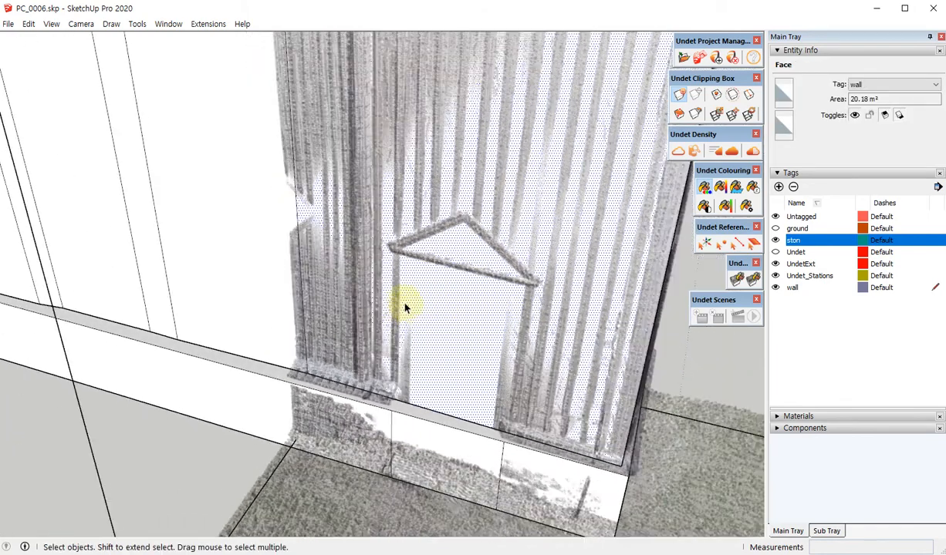
scroll(507, 310, up, 3)
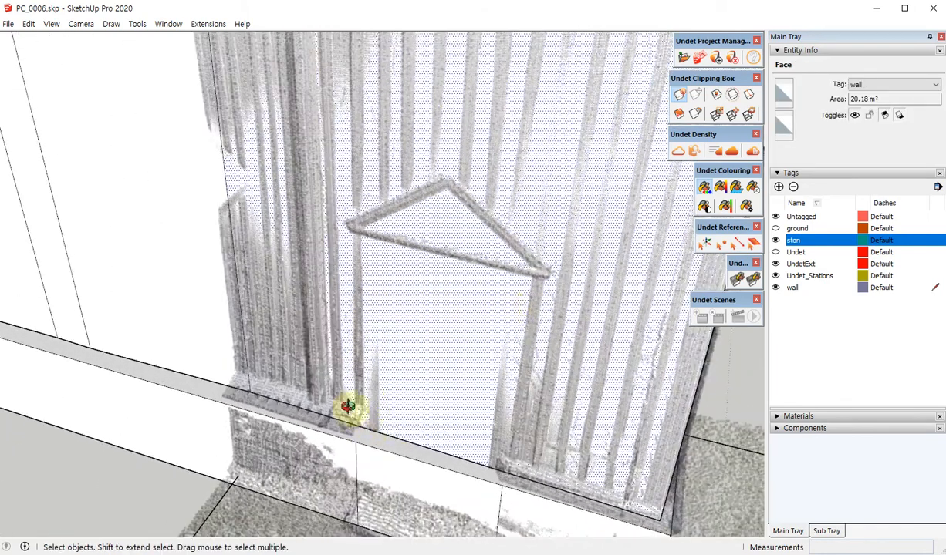
middle_drag(348, 407, 349, 363)
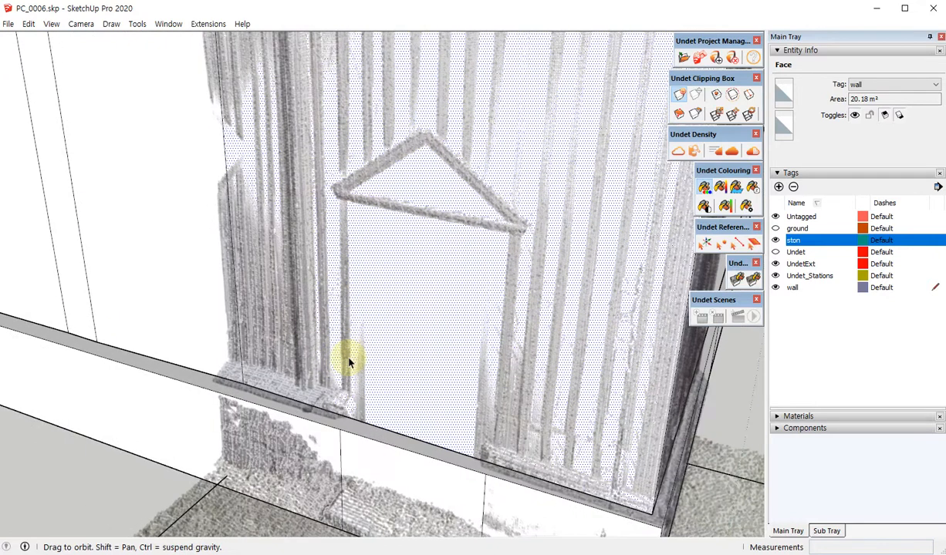
key(r)
click(343, 415)
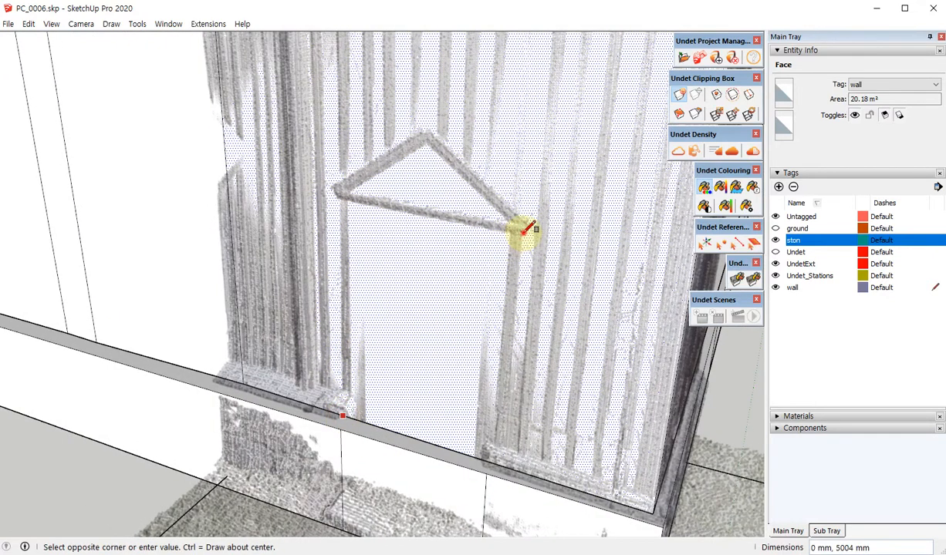
click(531, 145)
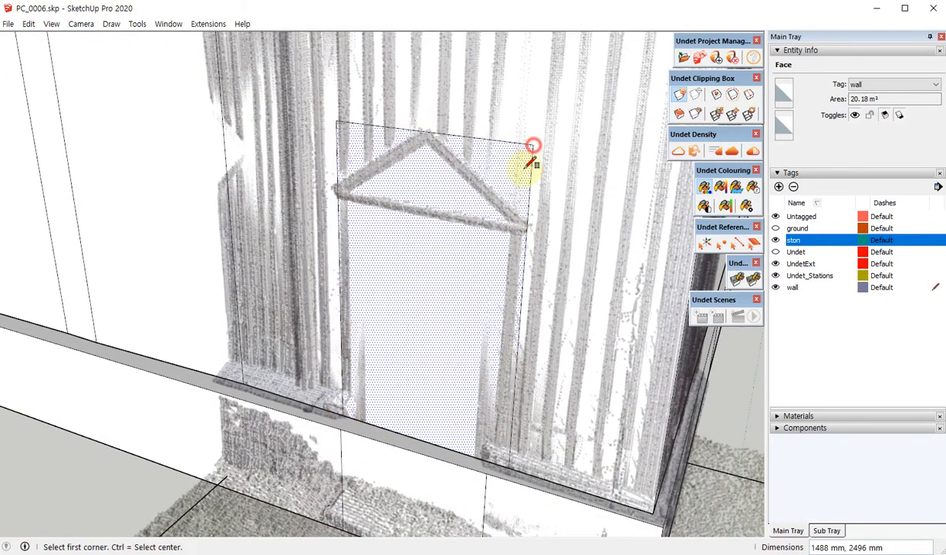
key(s)
click(427, 133)
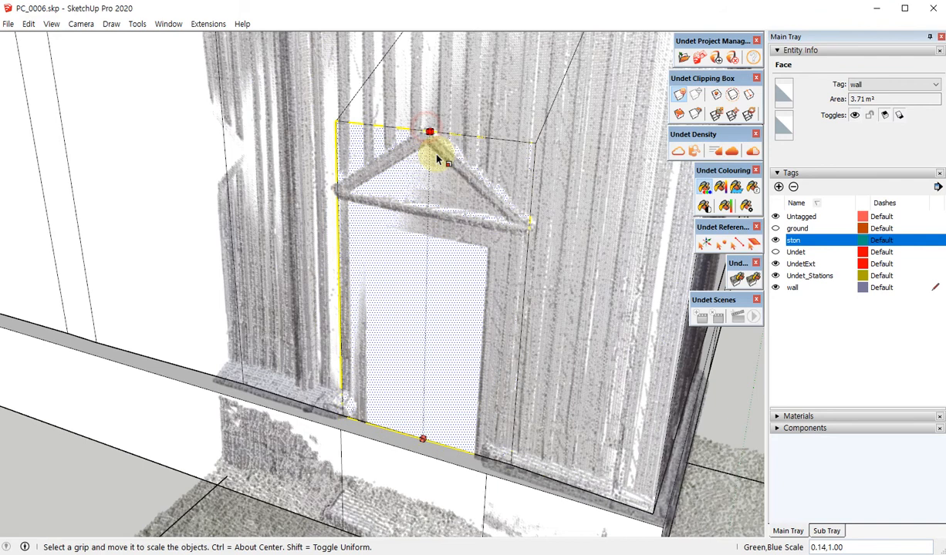
key(space)
Align the drawing axes to the rectangle's face, then scale its height by 0.78 and its width by 0.97 to fit the door frame
right_click(465, 180)
click(440, 150)
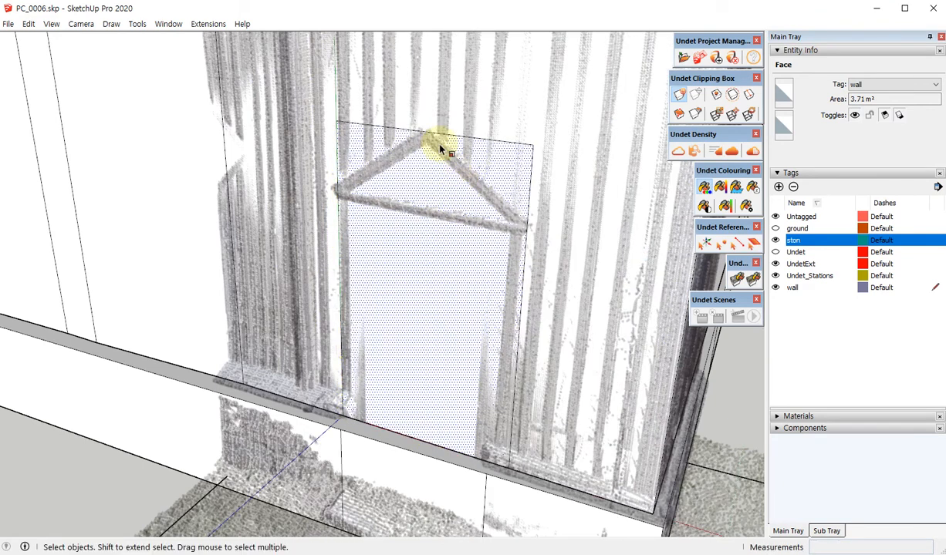
key(s)
click(430, 132)
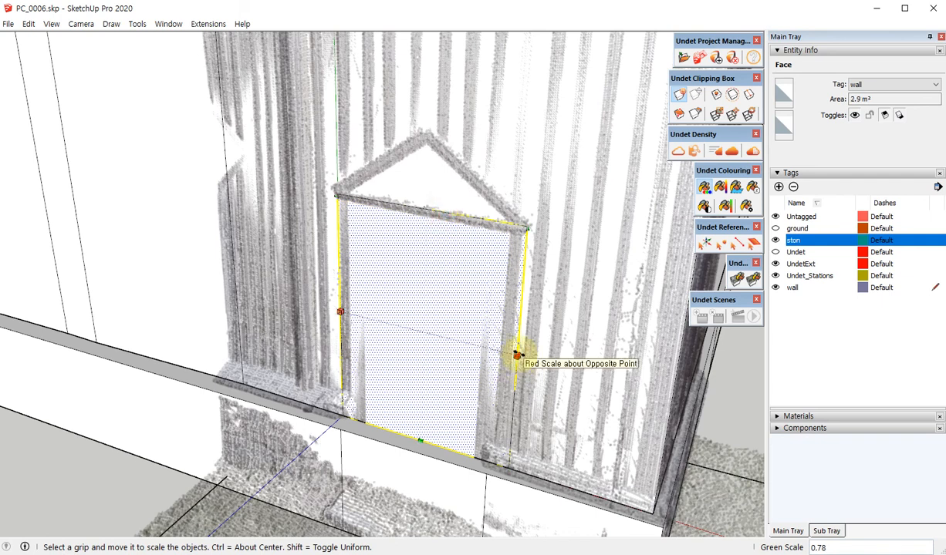
click(517, 355)
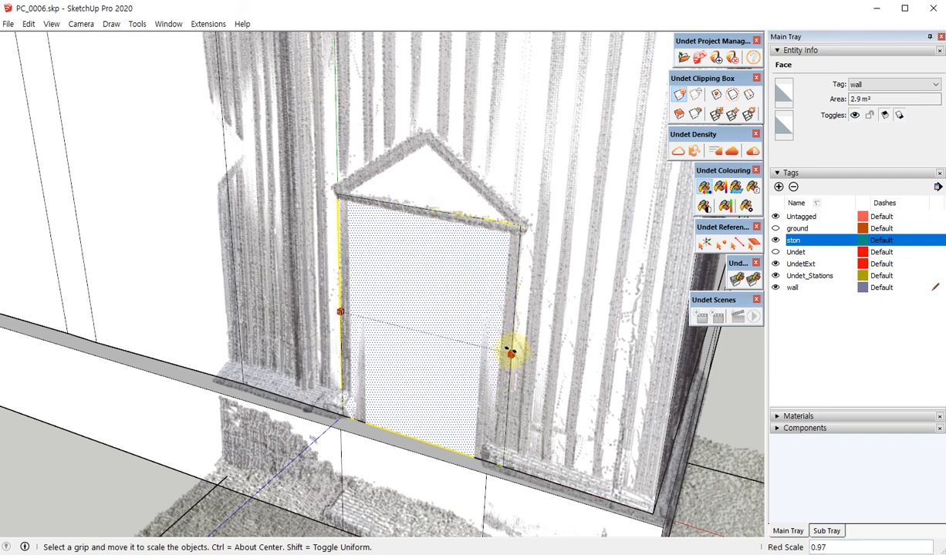
From the rectangle's upper corner, draw a short eave line and a slope about 920 mm long up to the pediment's peak
scroll(317, 201, up, 4)
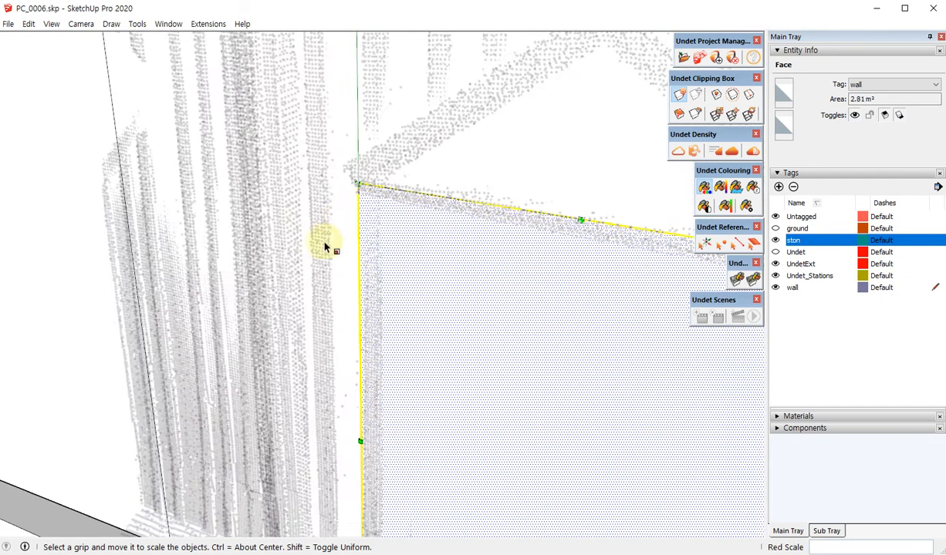
scroll(325, 241, down, 3)
scroll(350, 221, up, 2)
key(l)
click(342, 207)
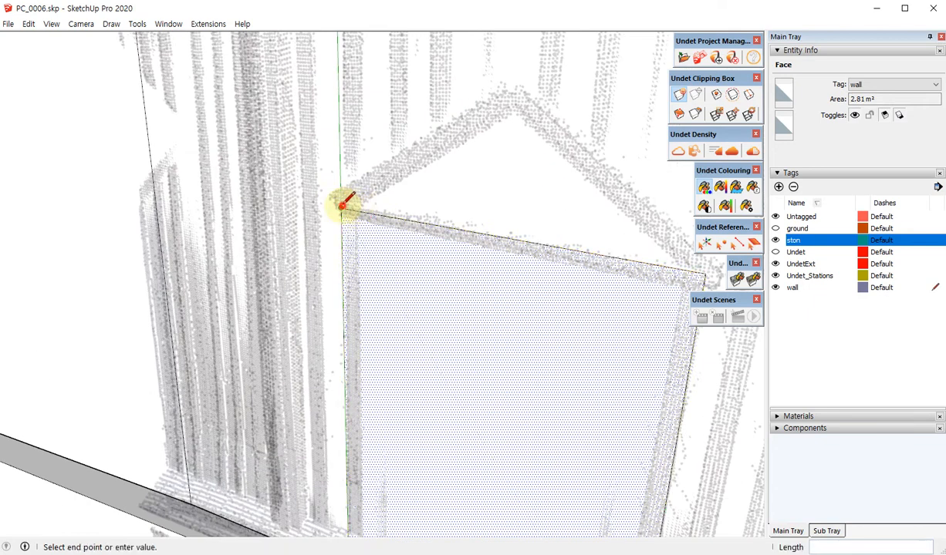
scroll(339, 196, up, 2)
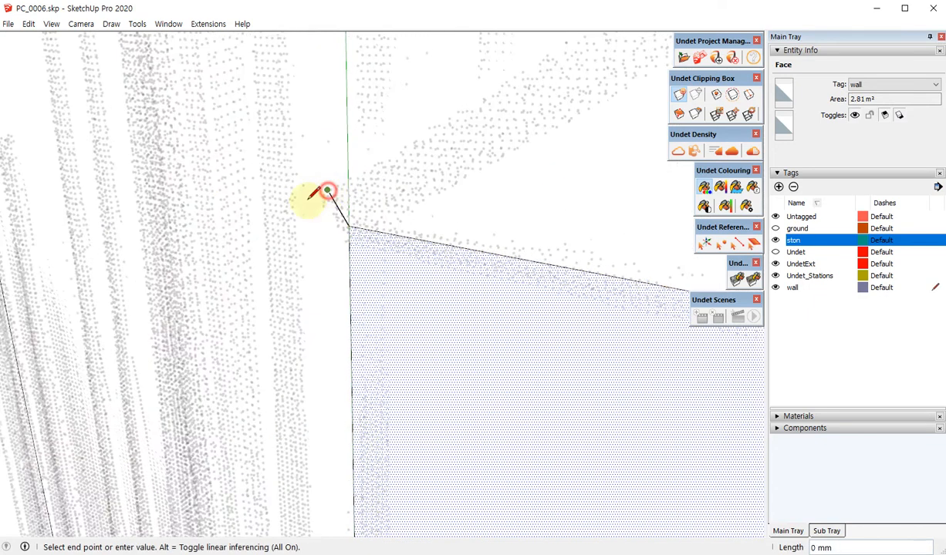
scroll(363, 196, down, 4)
scroll(386, 170, up, 3)
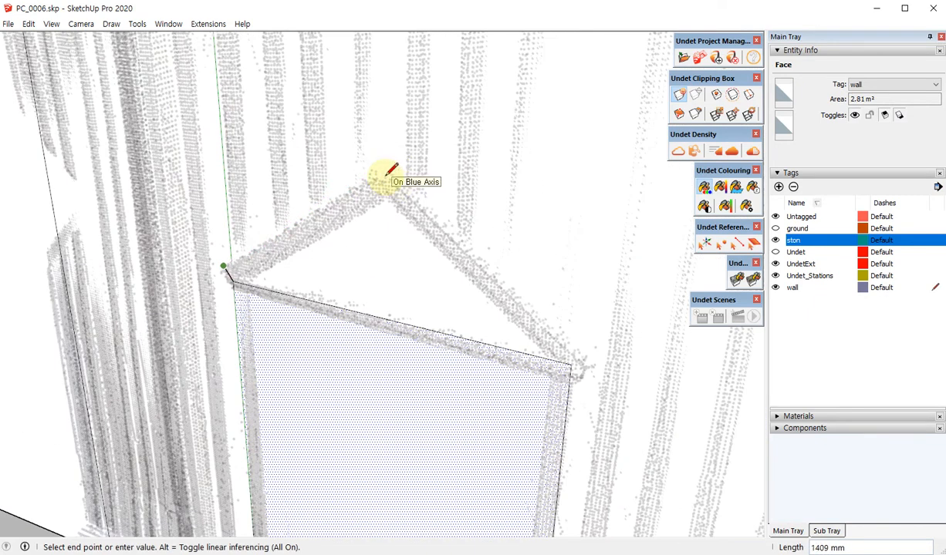
scroll(391, 170, up, 2)
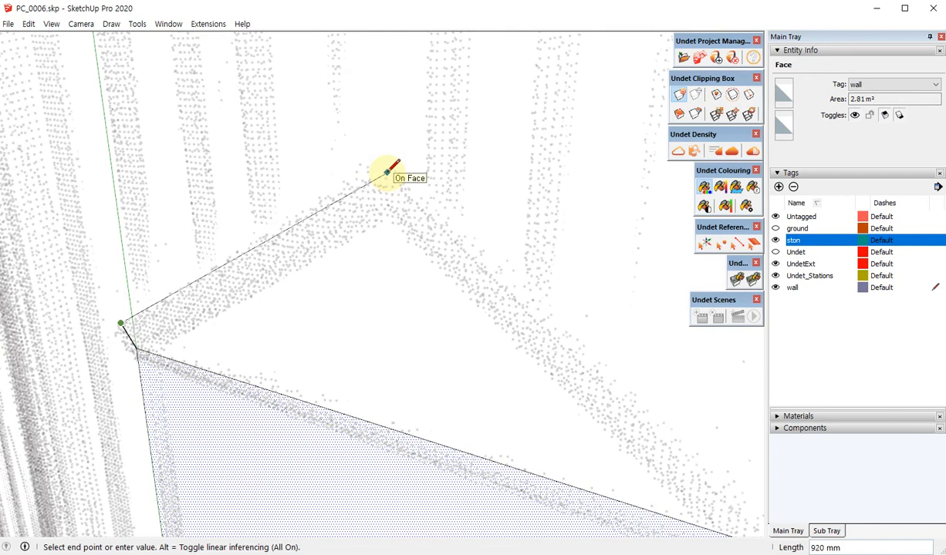
click(382, 172)
Draw the pediment's opposite slope down from the peak and close the outline at the rectangle's other upper corner
scroll(357, 157, down, 2)
scroll(606, 396, up, 4)
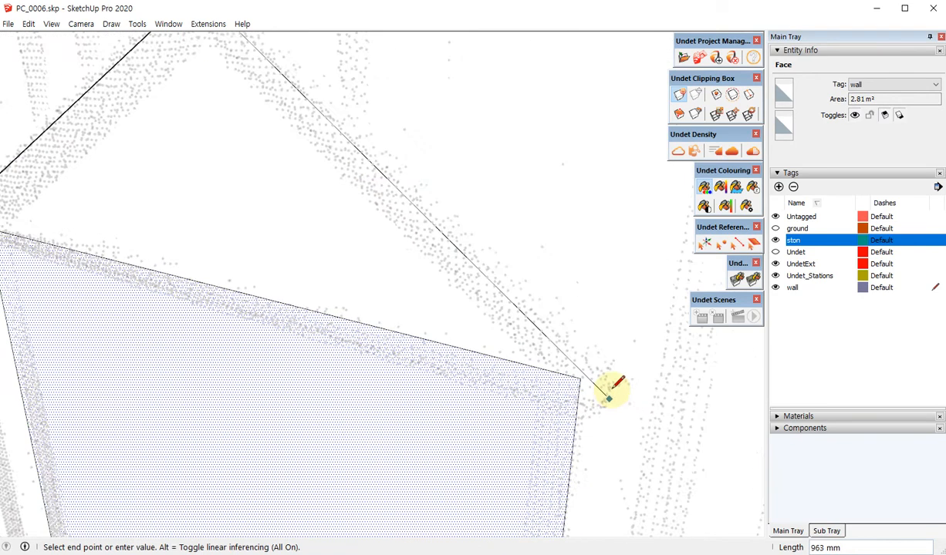
scroll(612, 369, down, 2)
scroll(610, 365, up, 2)
scroll(614, 363, down, 2)
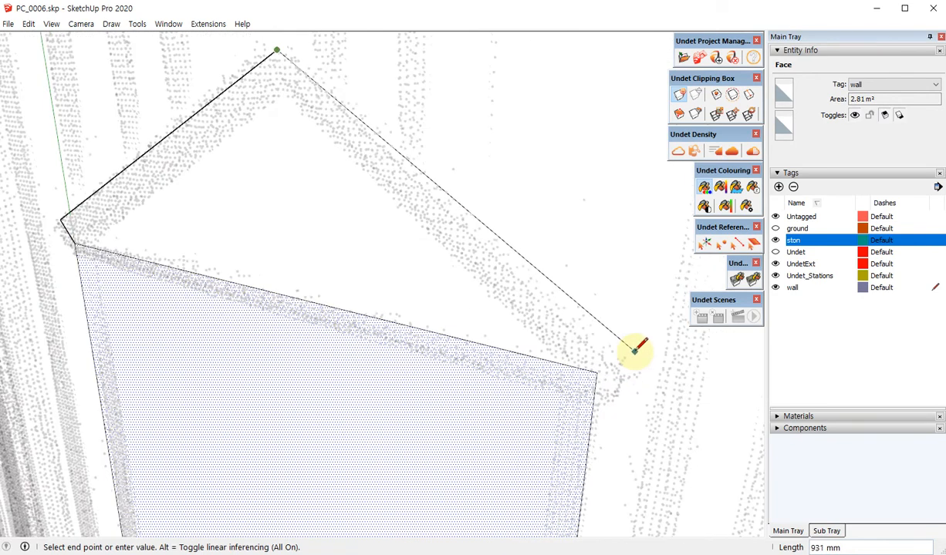
click(602, 369)
Erase the horizontal edge between the rectangle and the pediment to merge them into one door outline
key(space)
mouse_move(581, 275)
middle_down()
mouse_move(484, 301)
mouse_move(493, 278)
middle_up()
key(e)
drag(460, 252, 465, 218)
scroll(466, 198, down, 2)
key(space)
middle_drag(468, 289, 524, 153)
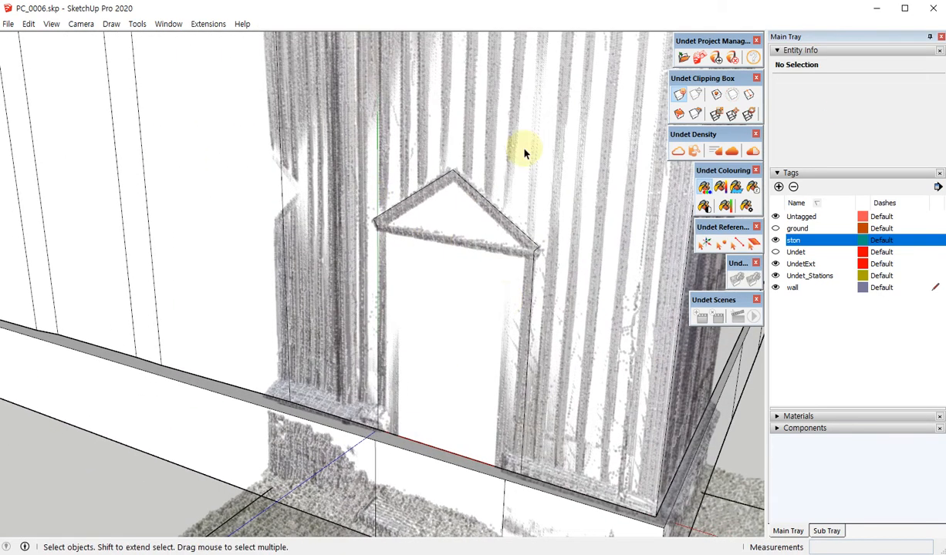
Hide the point cloud, push the door-shaped face through the wall to cut the opening, and show the point cloud again
click(494, 309)
middle_drag(496, 308, 458, 380)
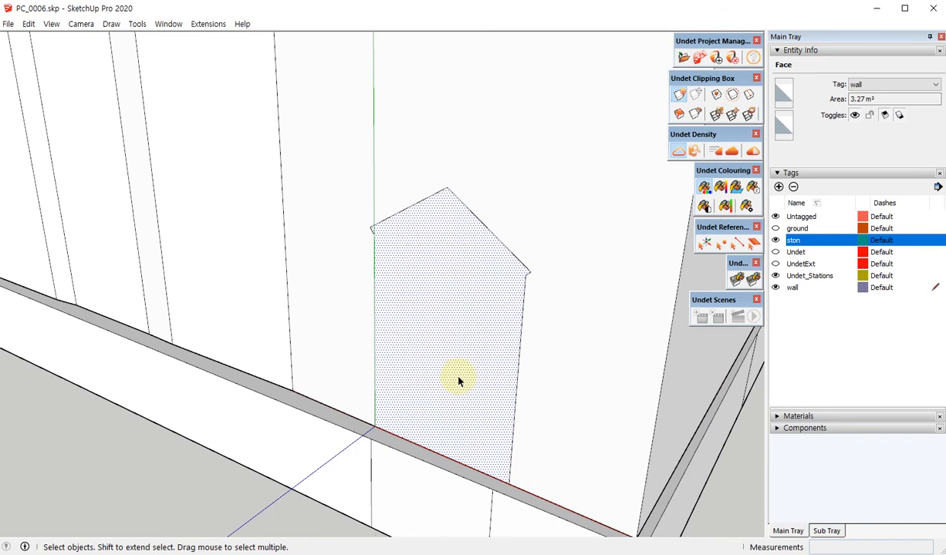
key(p)
click(455, 370)
click(458, 289)
key(space)
scroll(462, 317, down, 4)
middle_drag(464, 324, 420, 305)
scroll(527, 294, down, 3)
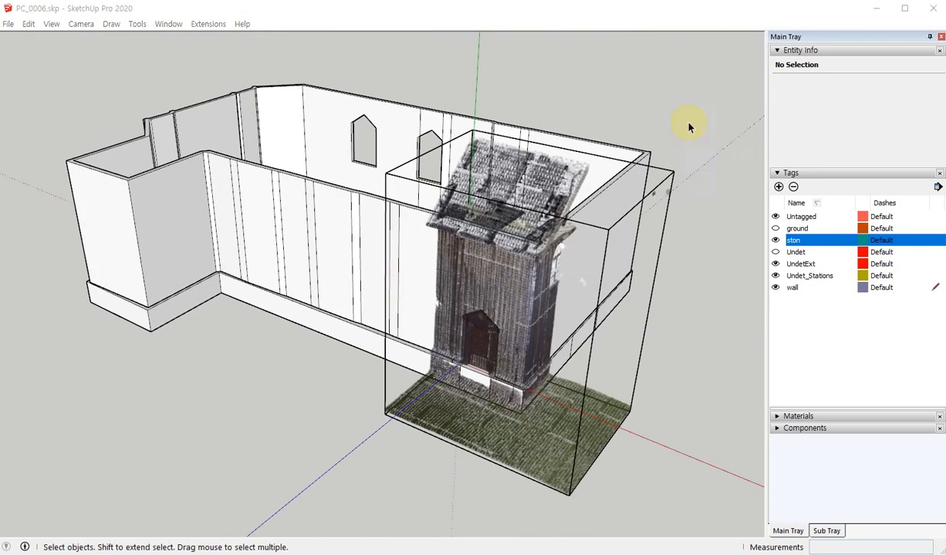
Turn off the clipping box and view the projecting annex and its window in the full point cloud
middle_drag(298, 398, 310, 396)
click(675, 91)
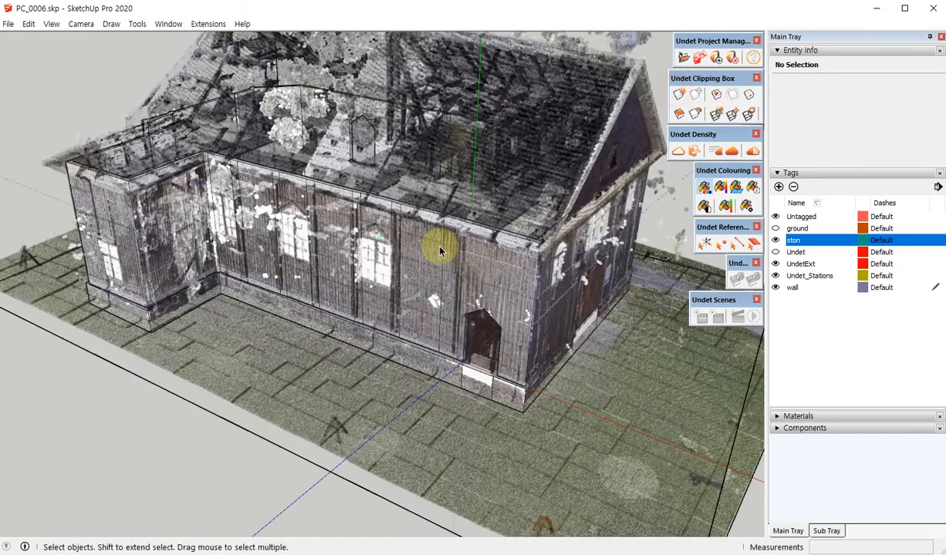
scroll(422, 266, down, 3)
middle_drag(294, 233, 274, 317)
scroll(275, 317, up, 4)
middle_drag(368, 306, 391, 268)
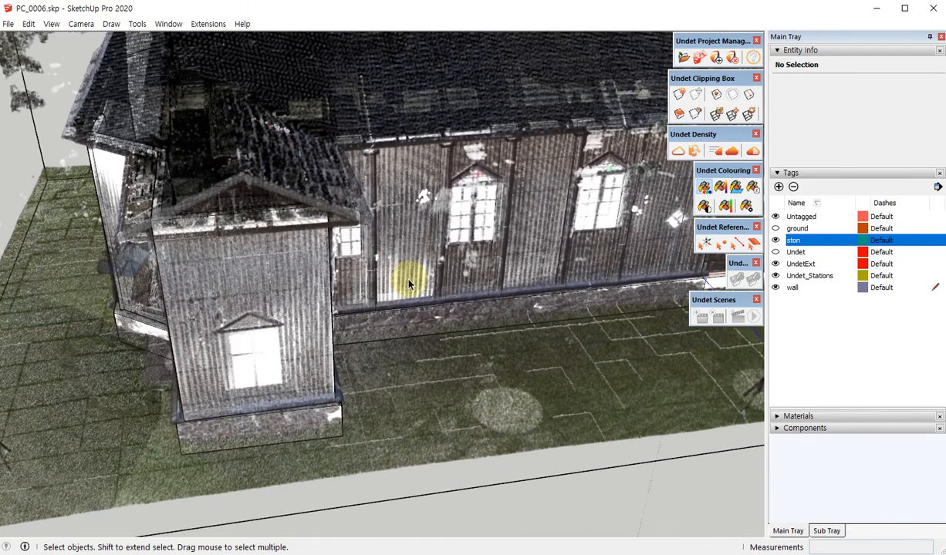
middle_drag(221, 378, 472, 272)
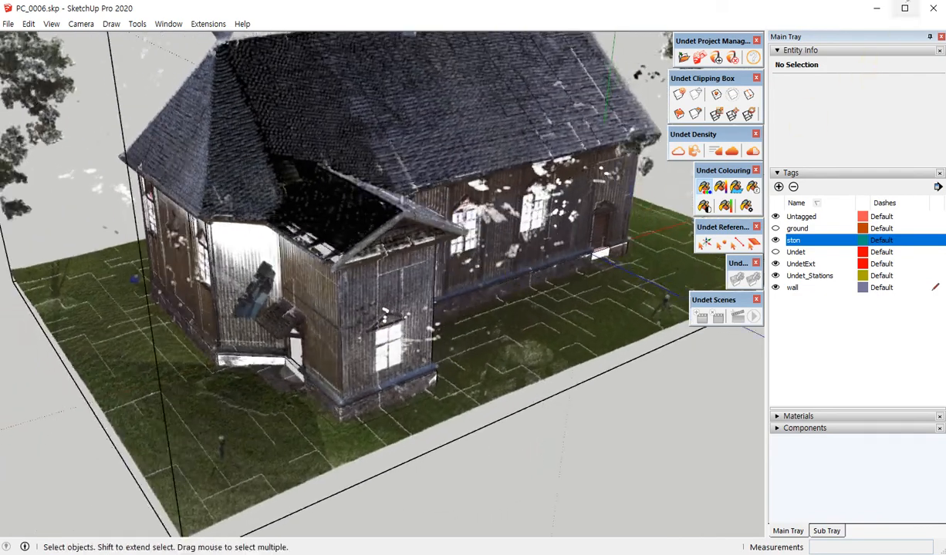